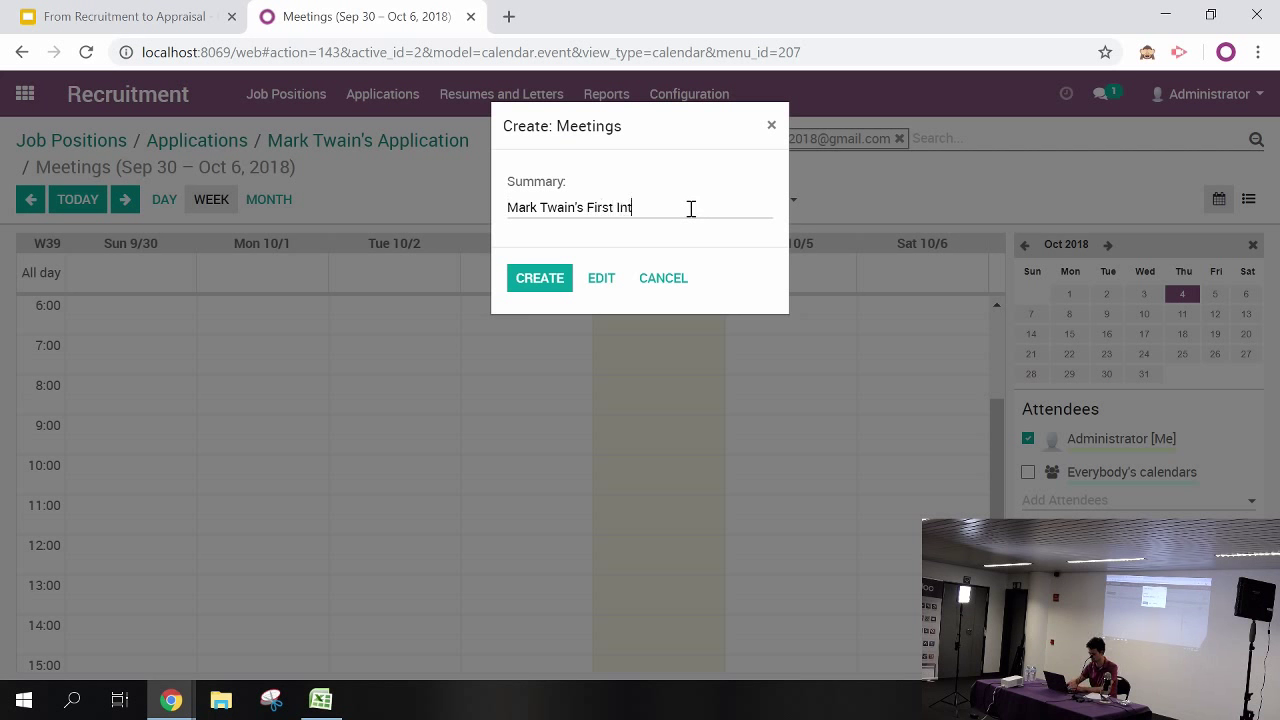
# Save the applicant's First Interview meeting, tagged Interview, for Friday 10/5 at 10:00–10:59
pyautogui.write('iew')
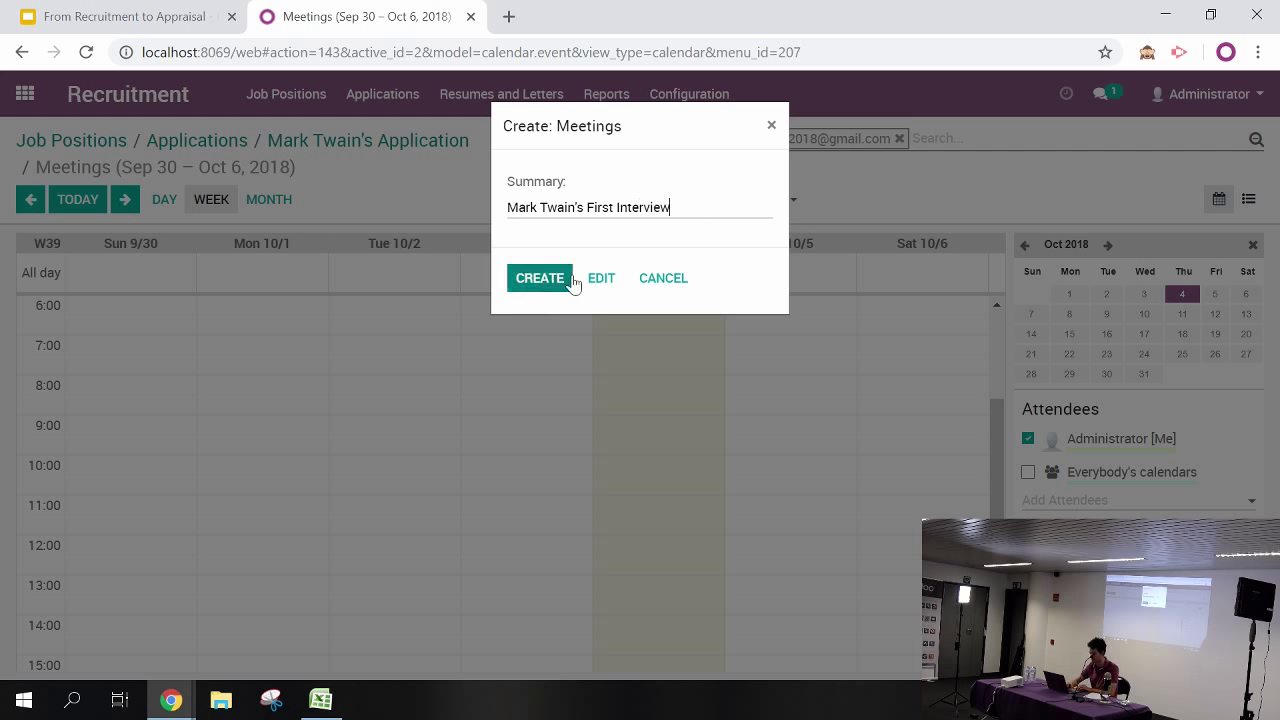
pyautogui.click(601, 278)
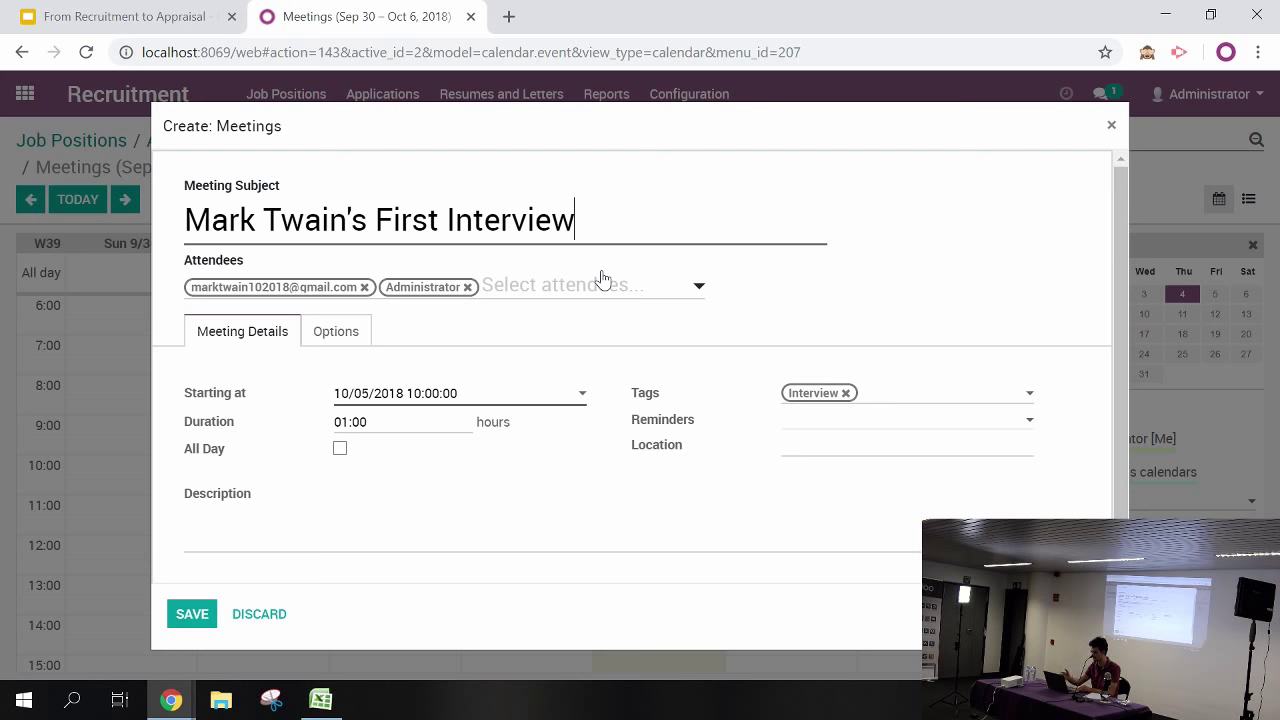
pyautogui.click(185, 621)
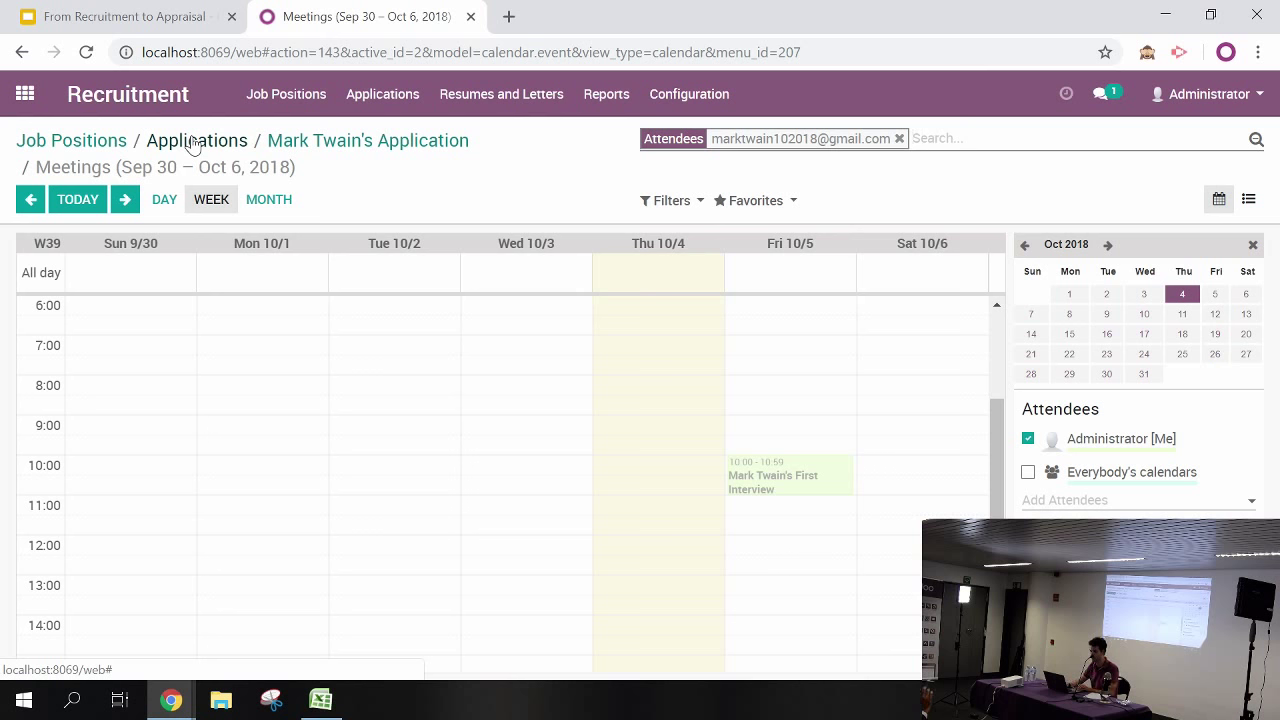
# Move the applicant's card in the Senior Developer pipeline into the Contract Proposal stage
pyautogui.click(193, 141)
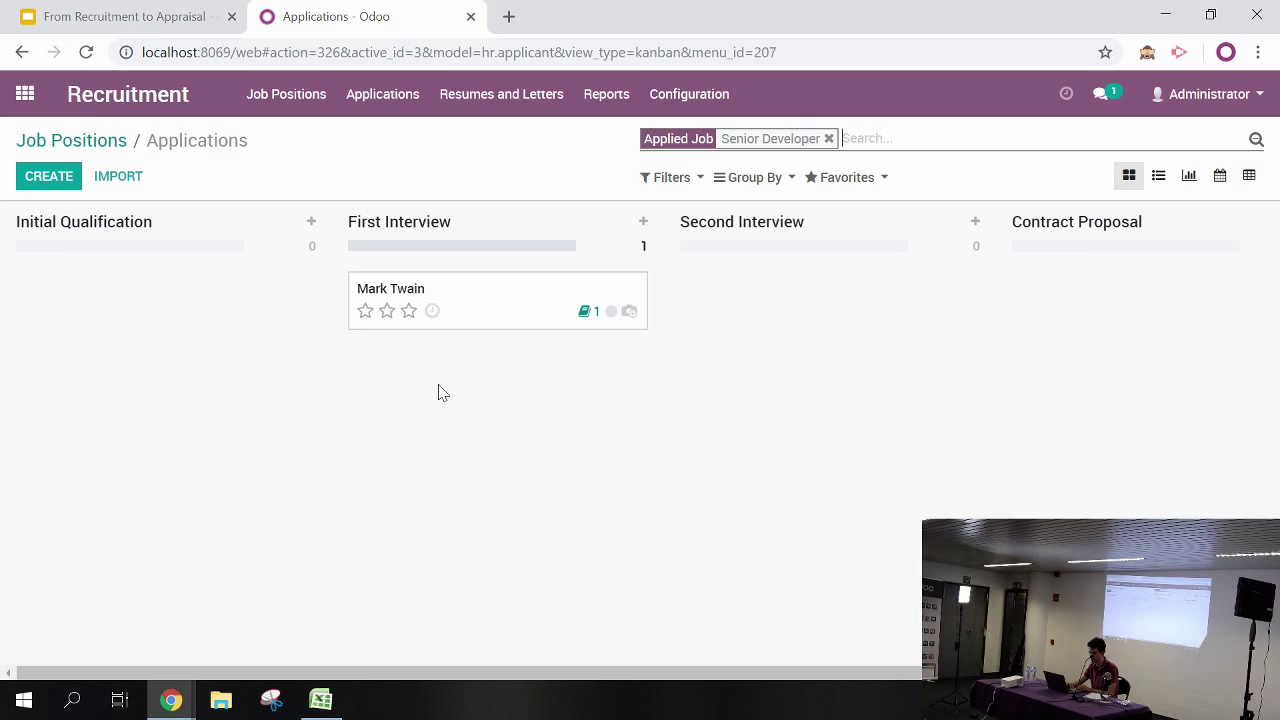
pyautogui.moveTo(486, 317); pyautogui.dragTo(1129, 317)
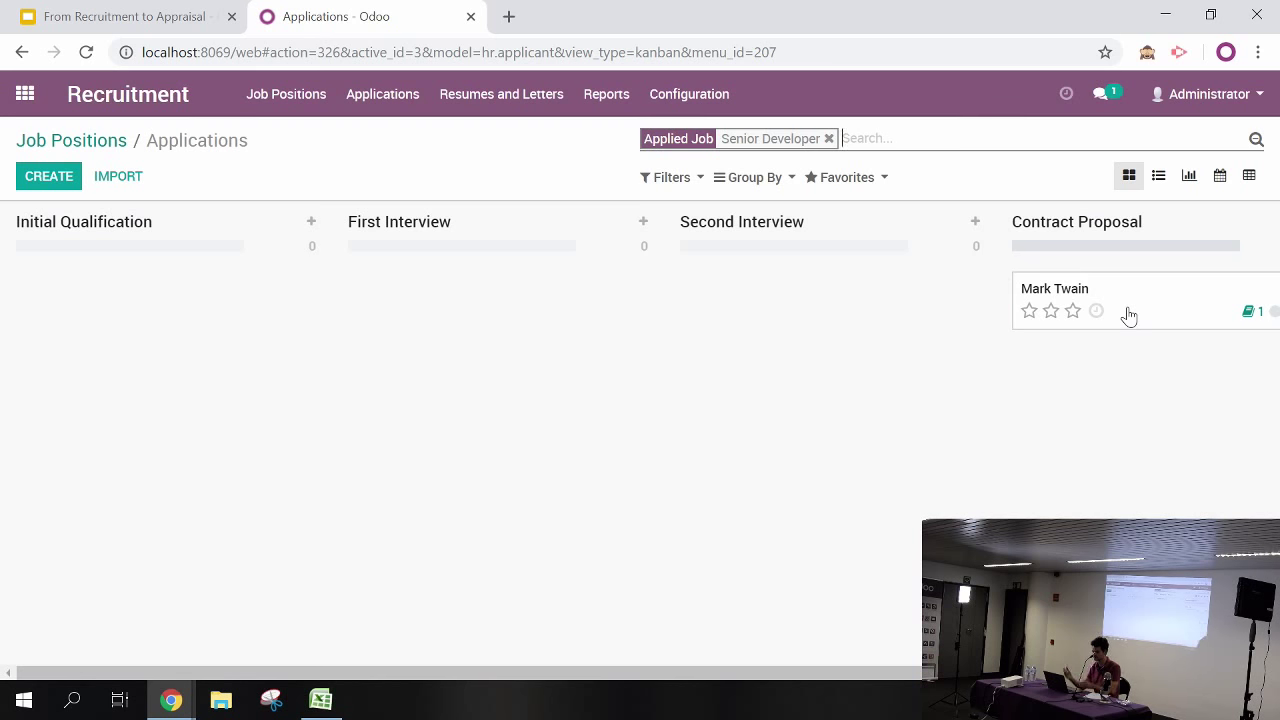
pyautogui.click(25, 95)
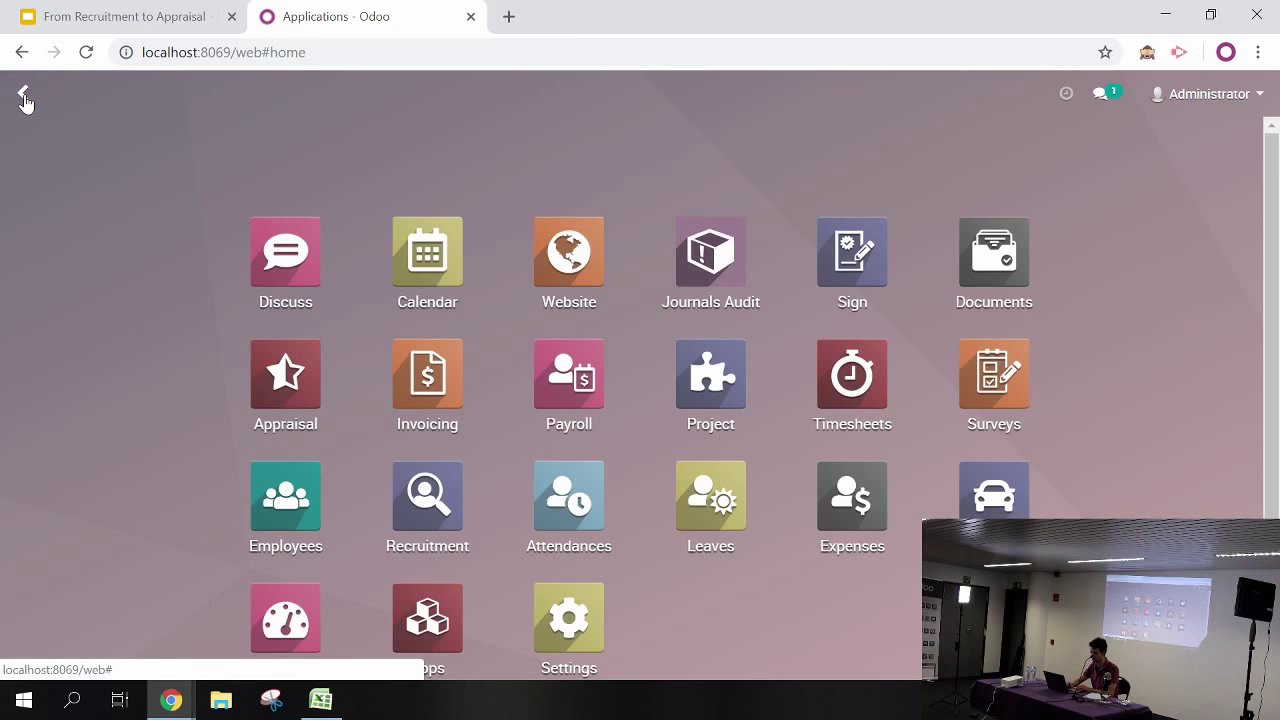
# In Sign, start a signature request for the employment contract, then abandon it unsent
pyautogui.click(840, 258)
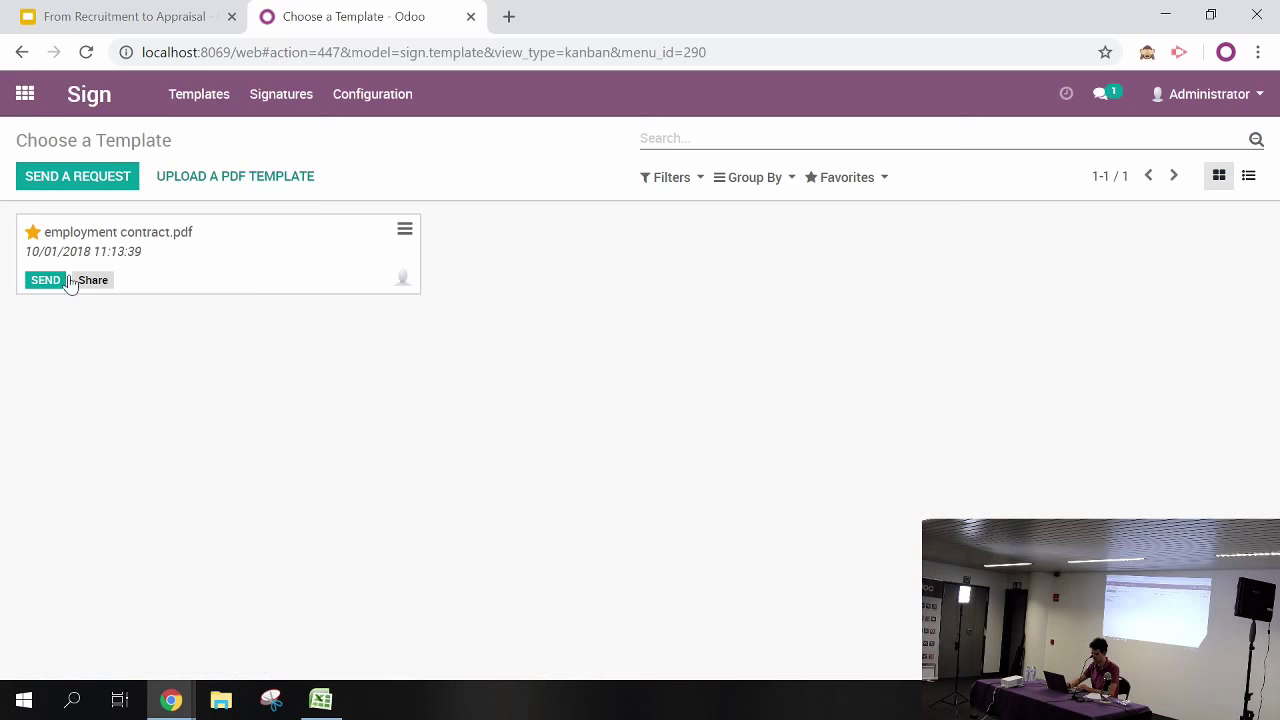
pyautogui.click(43, 287)
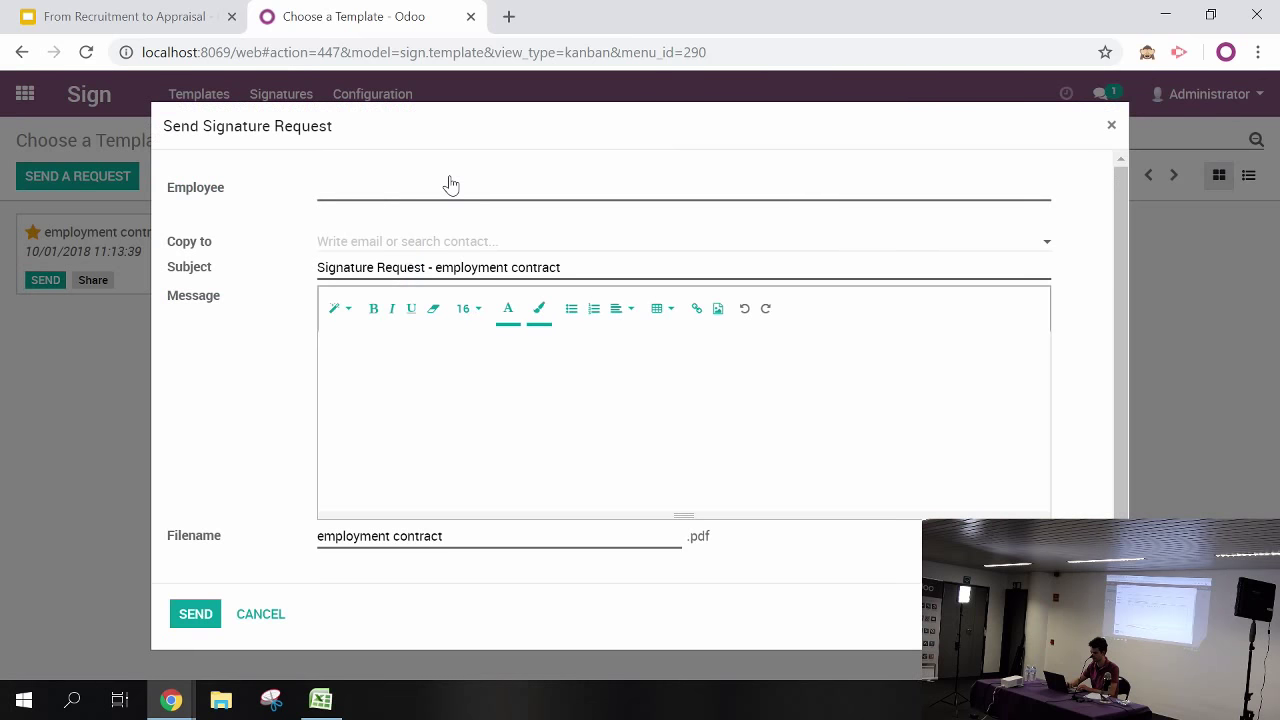
pyautogui.write('mark')
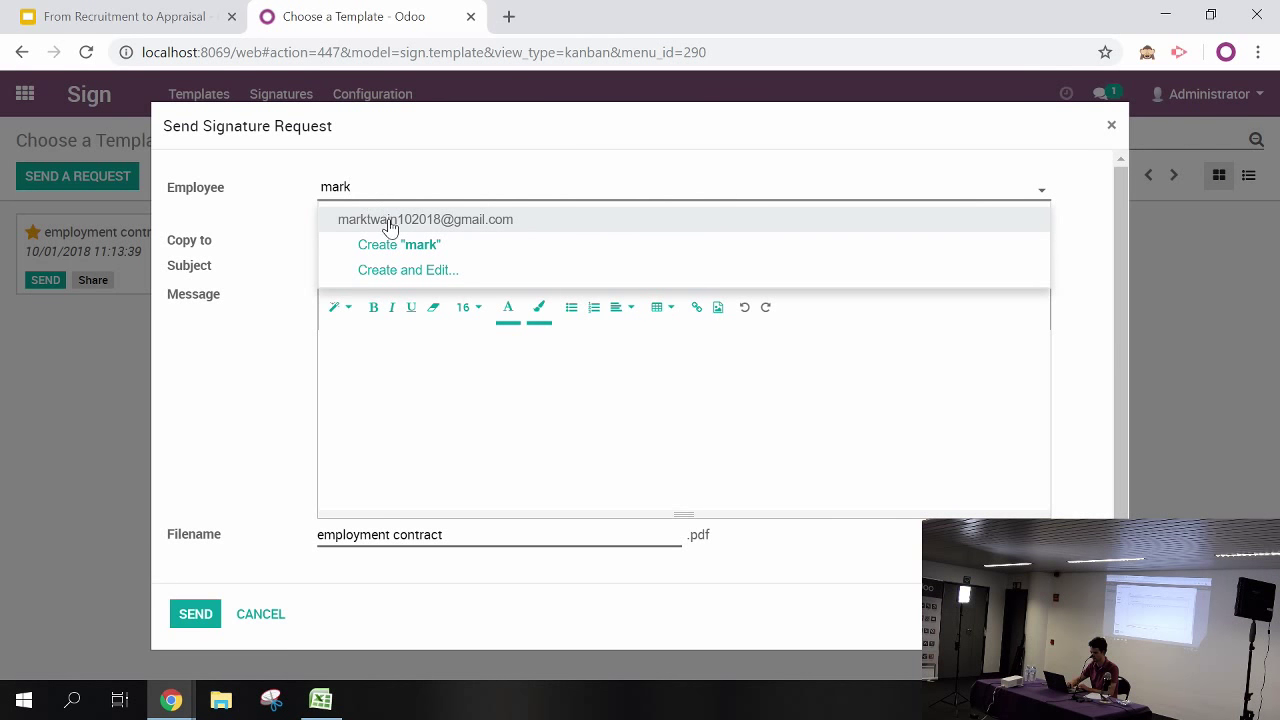
pyautogui.click(1112, 126)
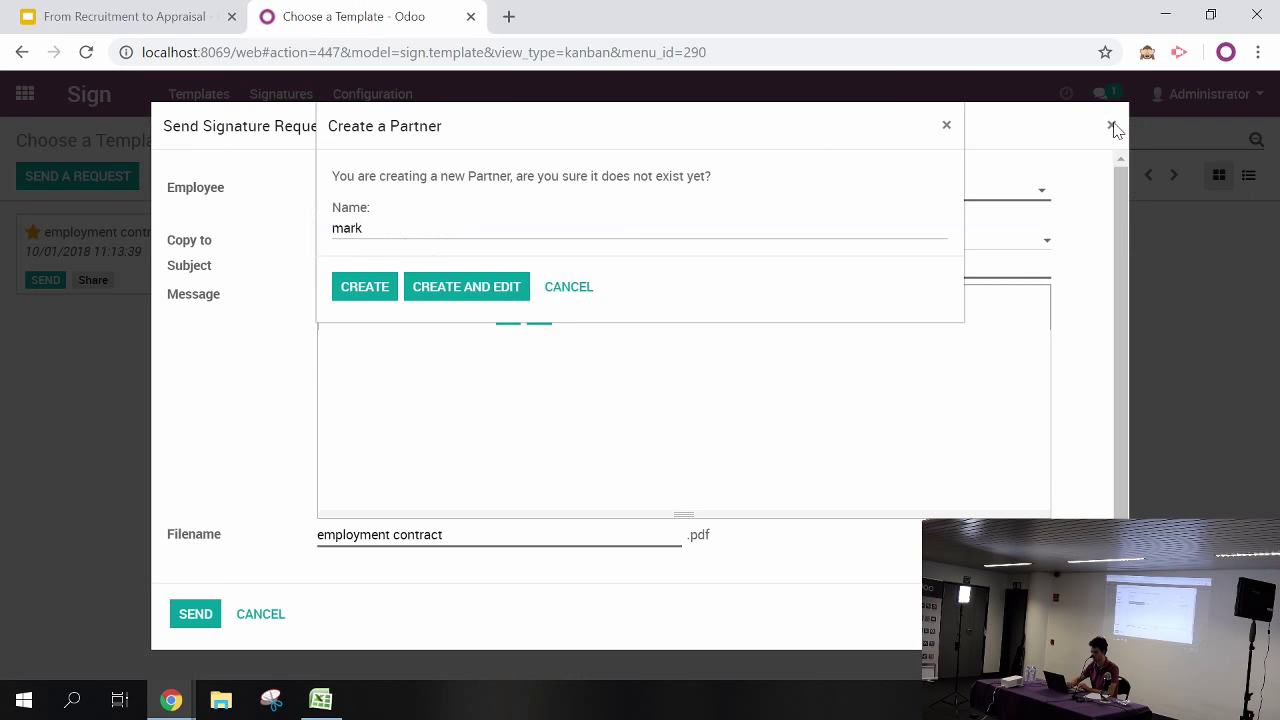
pyautogui.click(574, 296)
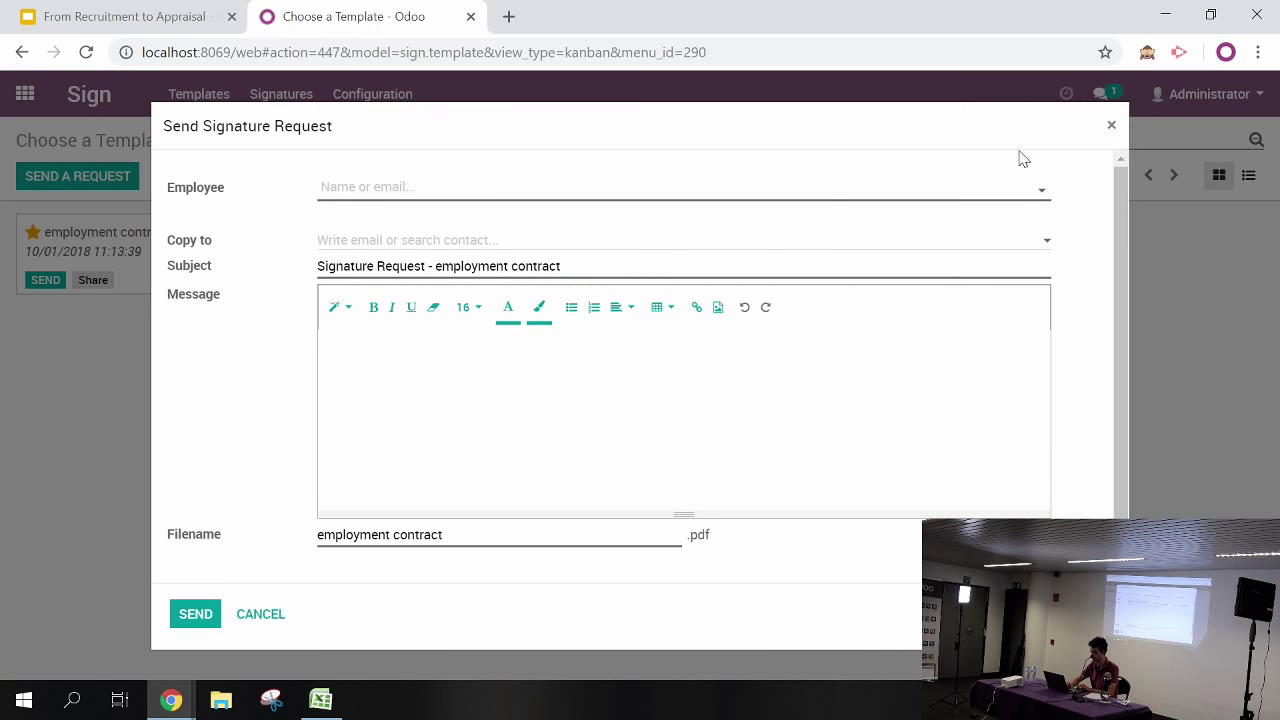
pyautogui.click(1111, 126)
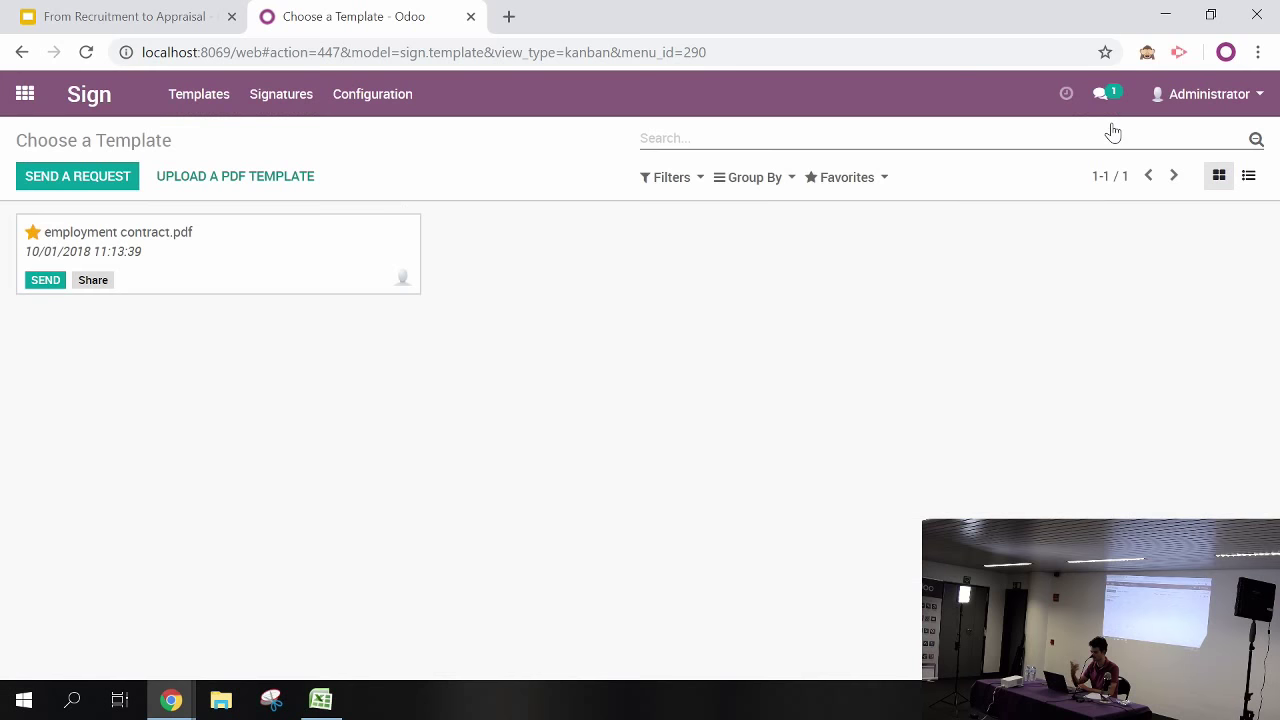
# Copy the employment contract template's public signing link and bring up the website window
pyautogui.click(92, 281)
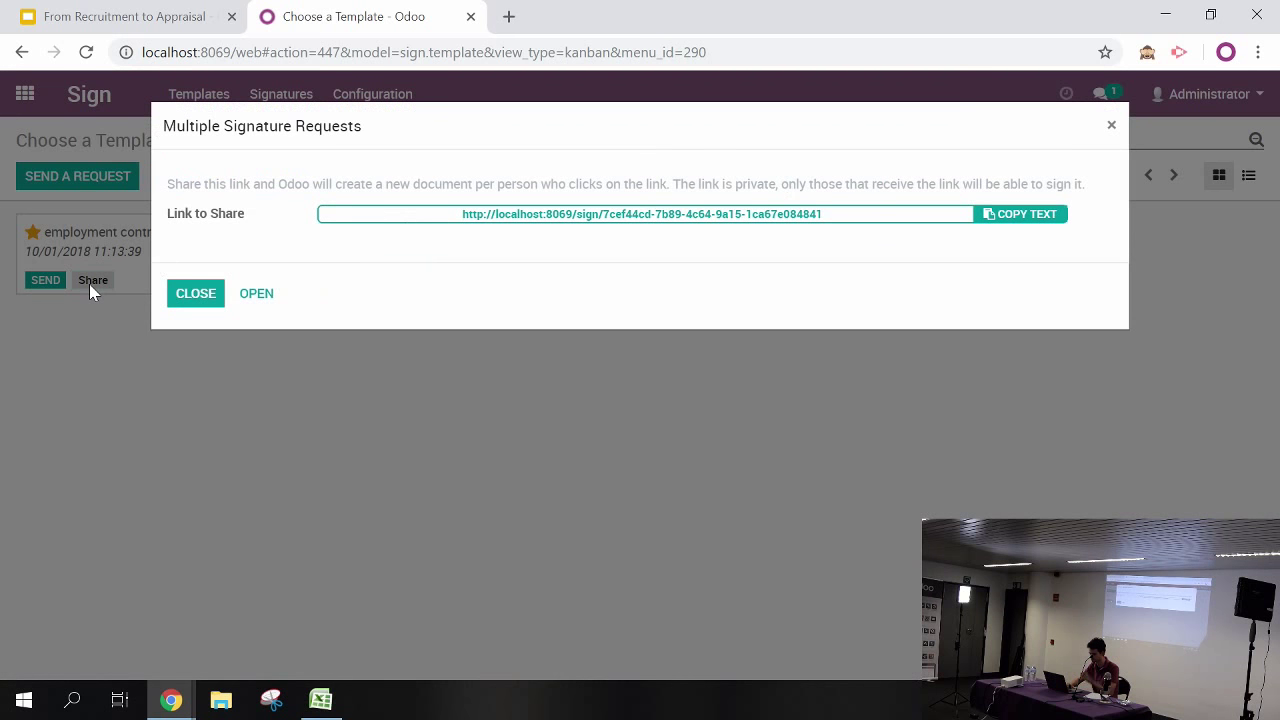
pyautogui.click(1000, 216)
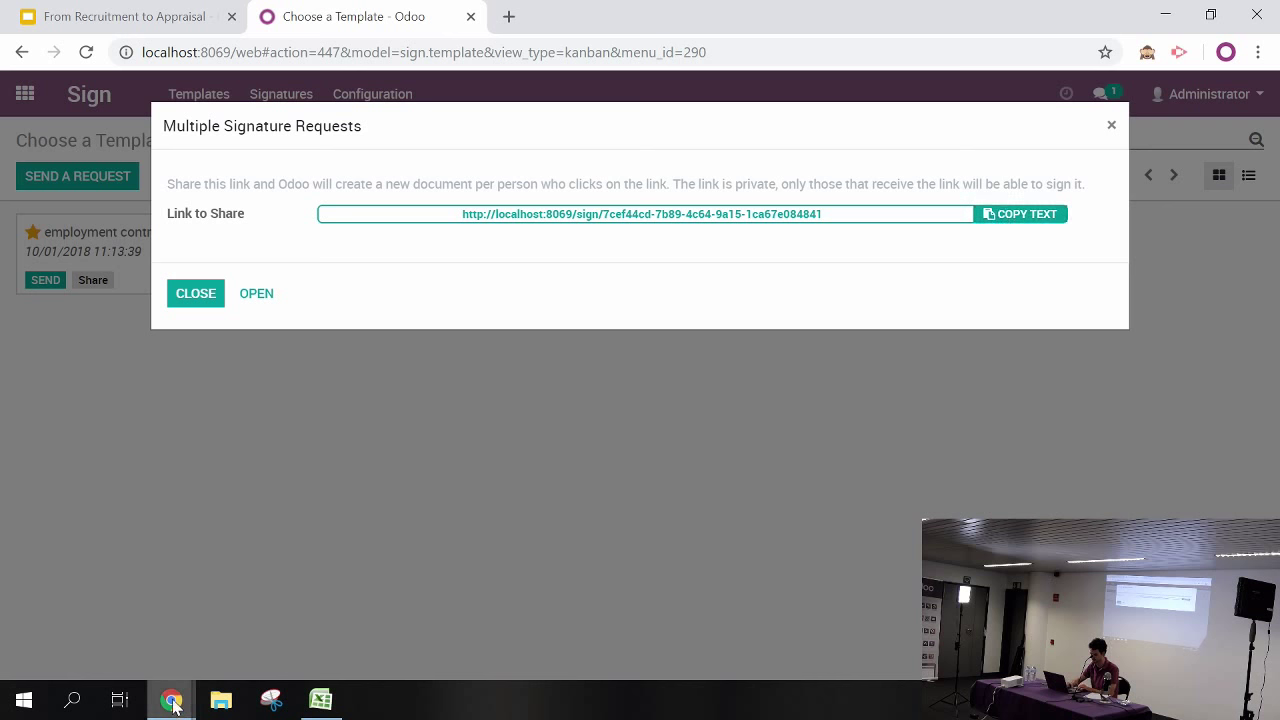
pyautogui.moveTo(175, 698)
pyautogui.click(315, 650)
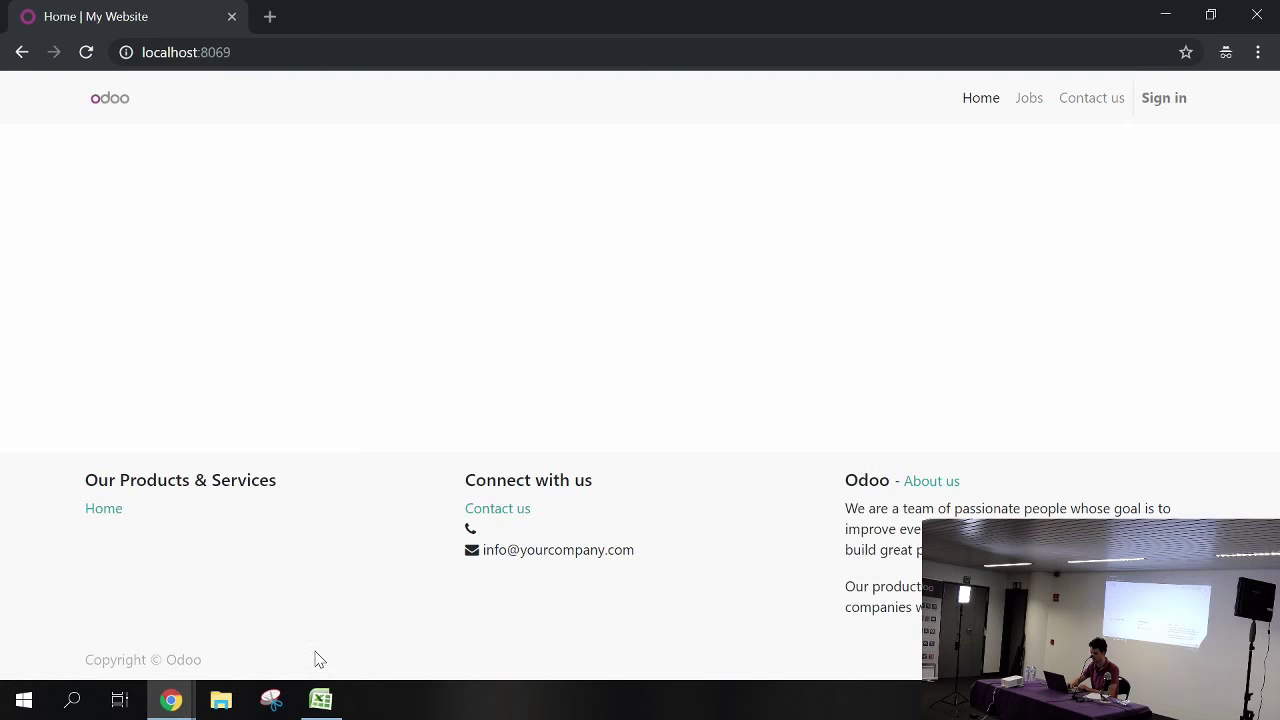
# Open the copied signing link in a new tab and enter the applicant's name in the first field
pyautogui.click(267, 20)
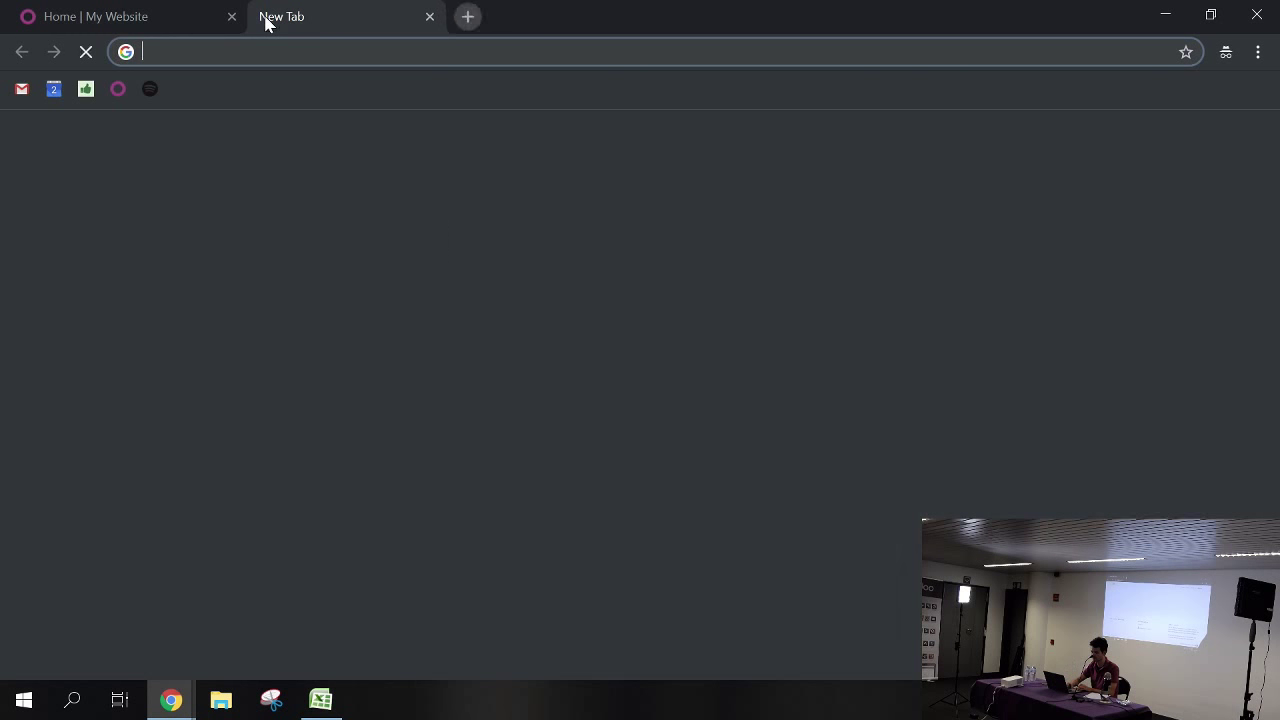
pyautogui.hotkey('ctrl', 'v')
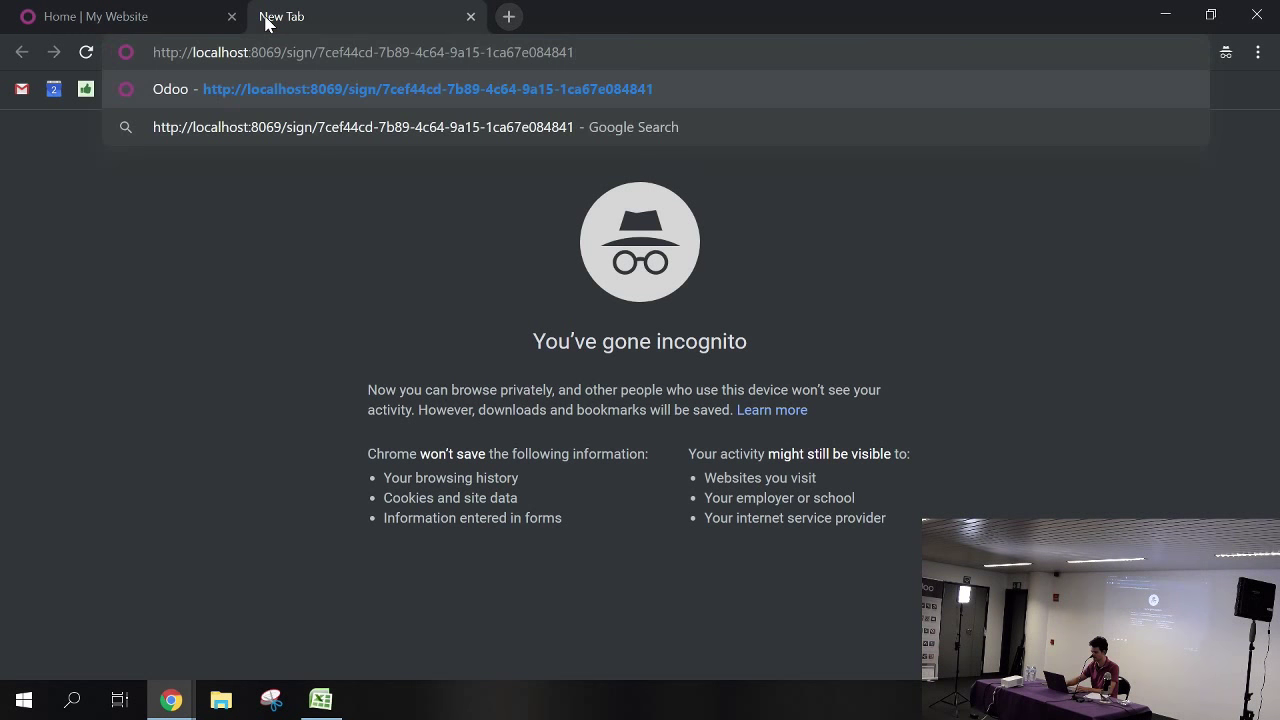
pyautogui.press('Return')
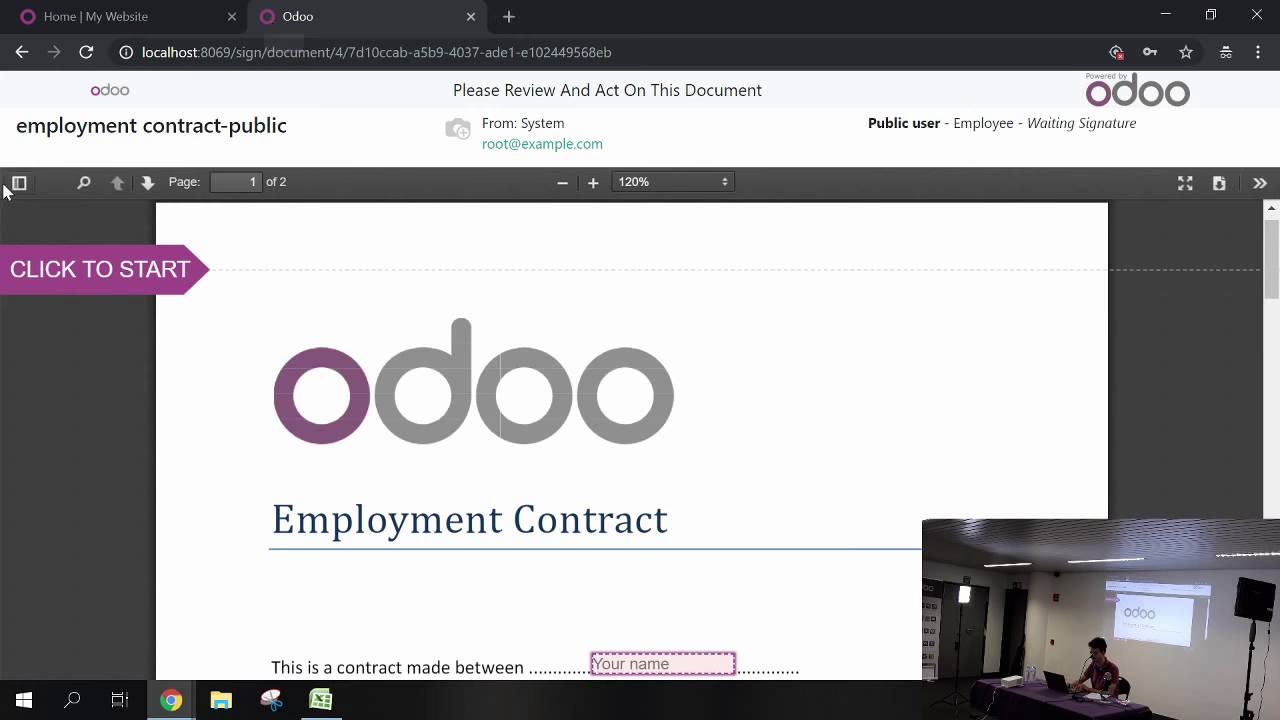
pyautogui.click(40, 275)
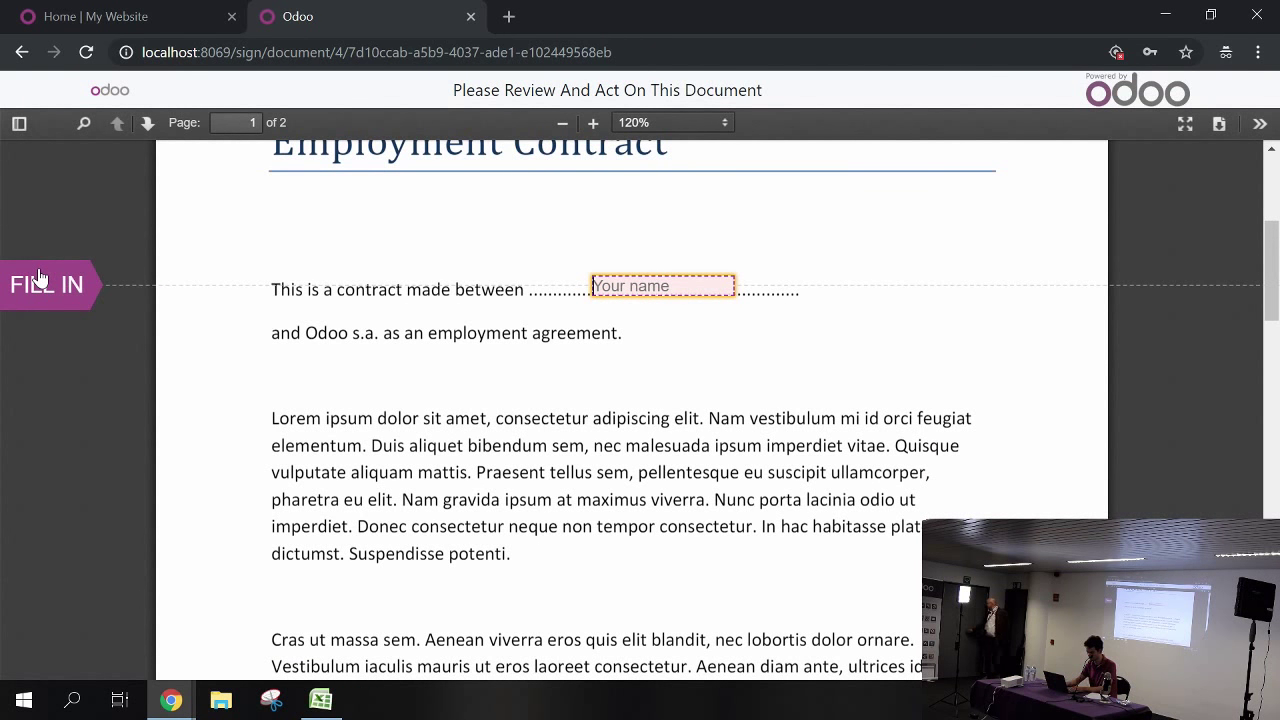
pyautogui.write('Mark Twain')
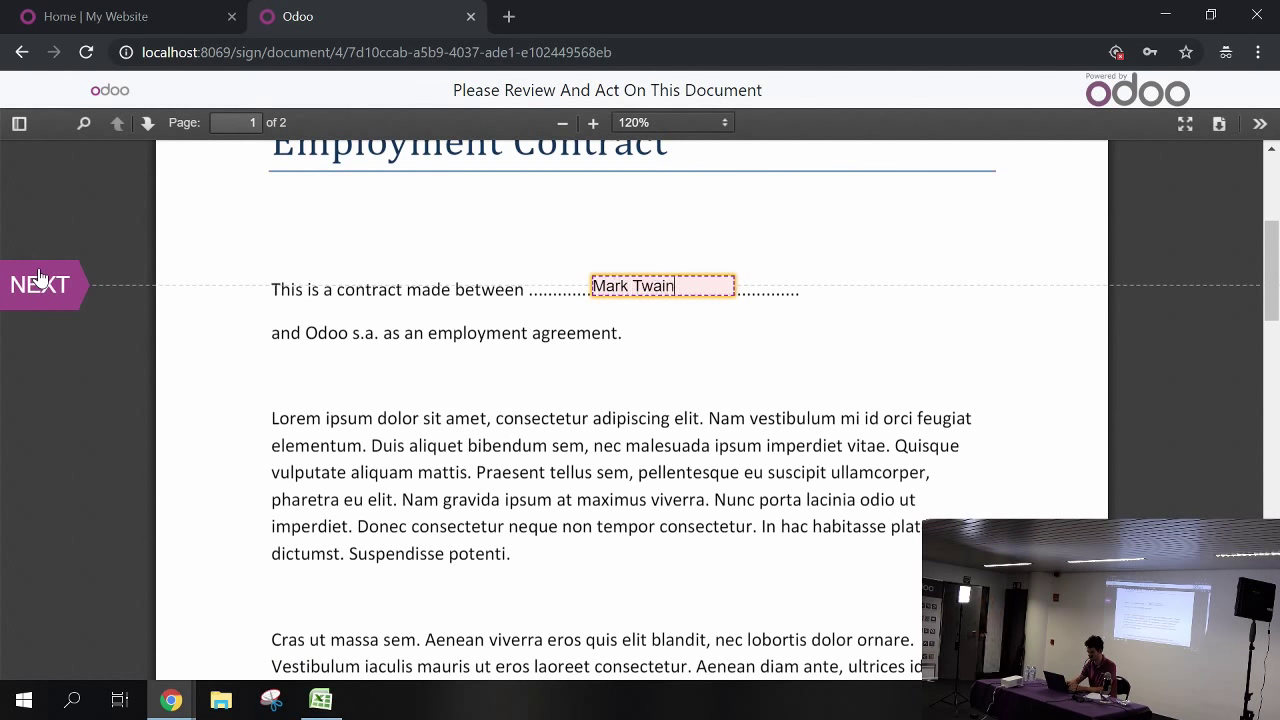
pyautogui.click(37, 283)
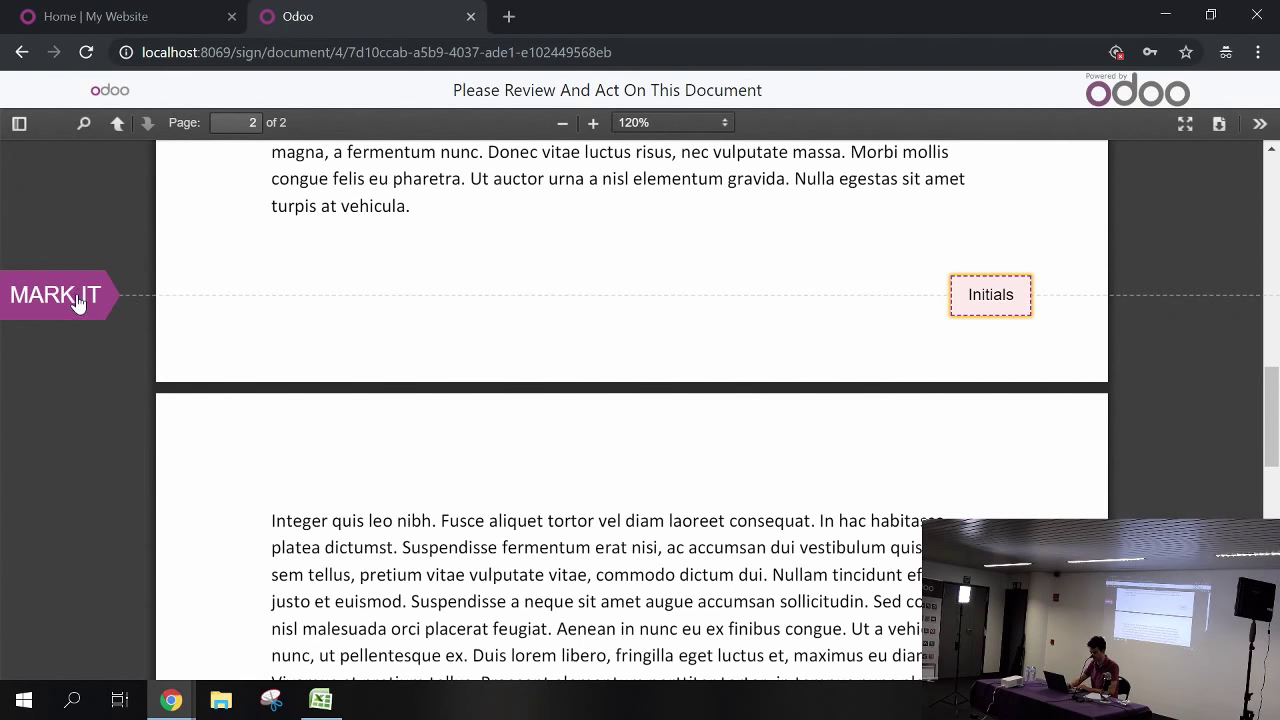
# Draw the applicant's initials by hand and adopt them in the Initials field
pyautogui.click(990, 313)
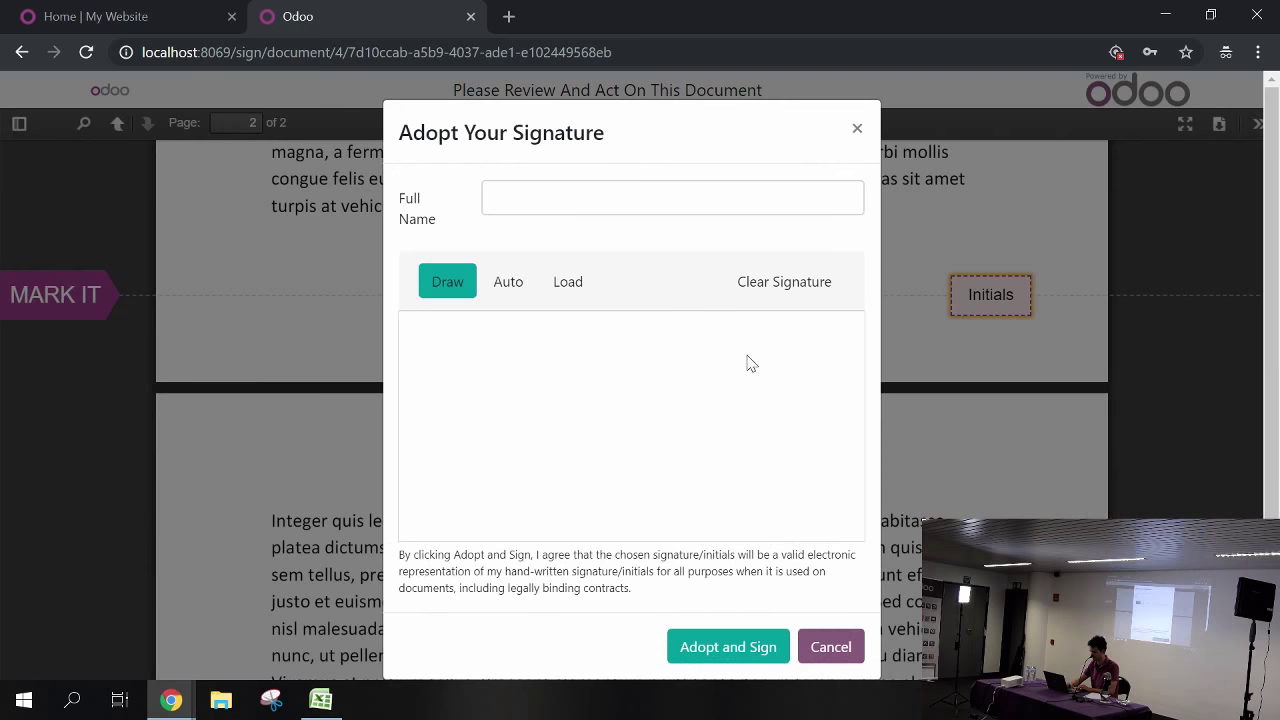
pyautogui.moveTo(549, 483)
pyautogui.mouseDown()
pyautogui.moveTo(557, 414)
pyautogui.moveTo(615, 408)
pyautogui.mouseUp()
pyautogui.moveTo(630, 473); pyautogui.dragTo(628, 466)
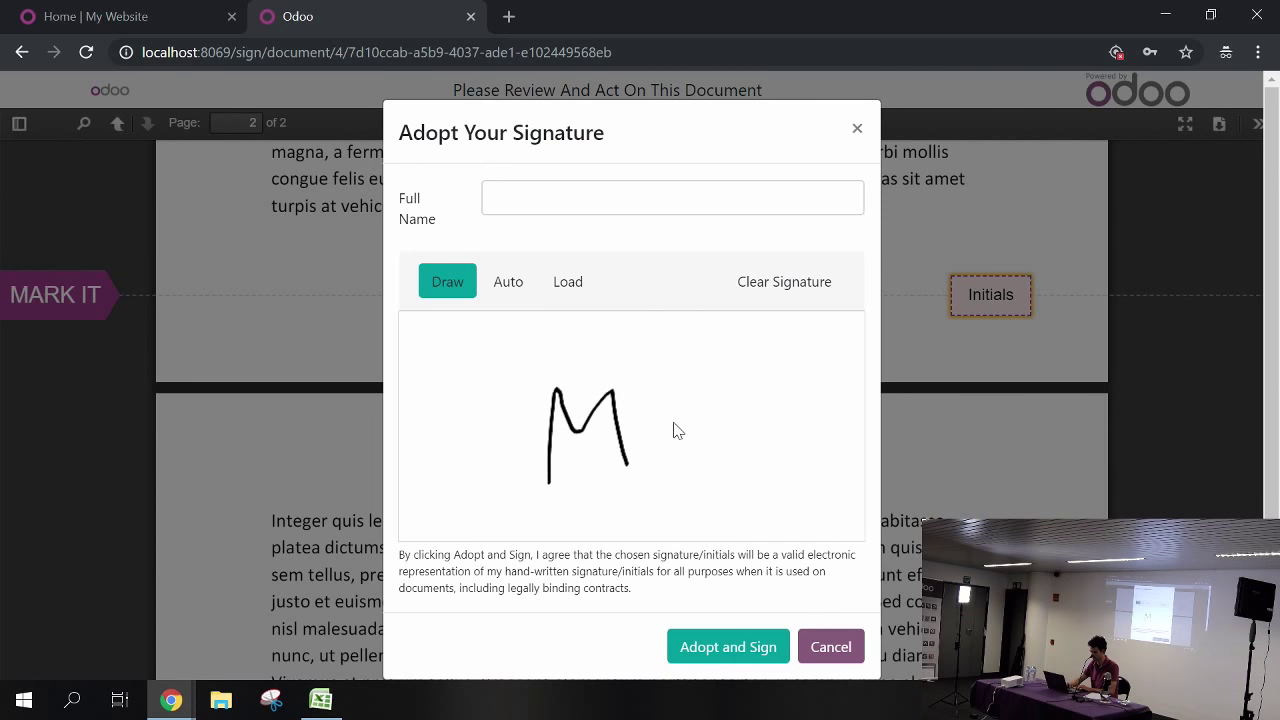
pyautogui.moveTo(677, 430)
pyautogui.mouseDown()
pyautogui.moveTo(680, 514)
pyautogui.moveTo(700, 430)
pyautogui.mouseUp()
pyautogui.click(710, 647)
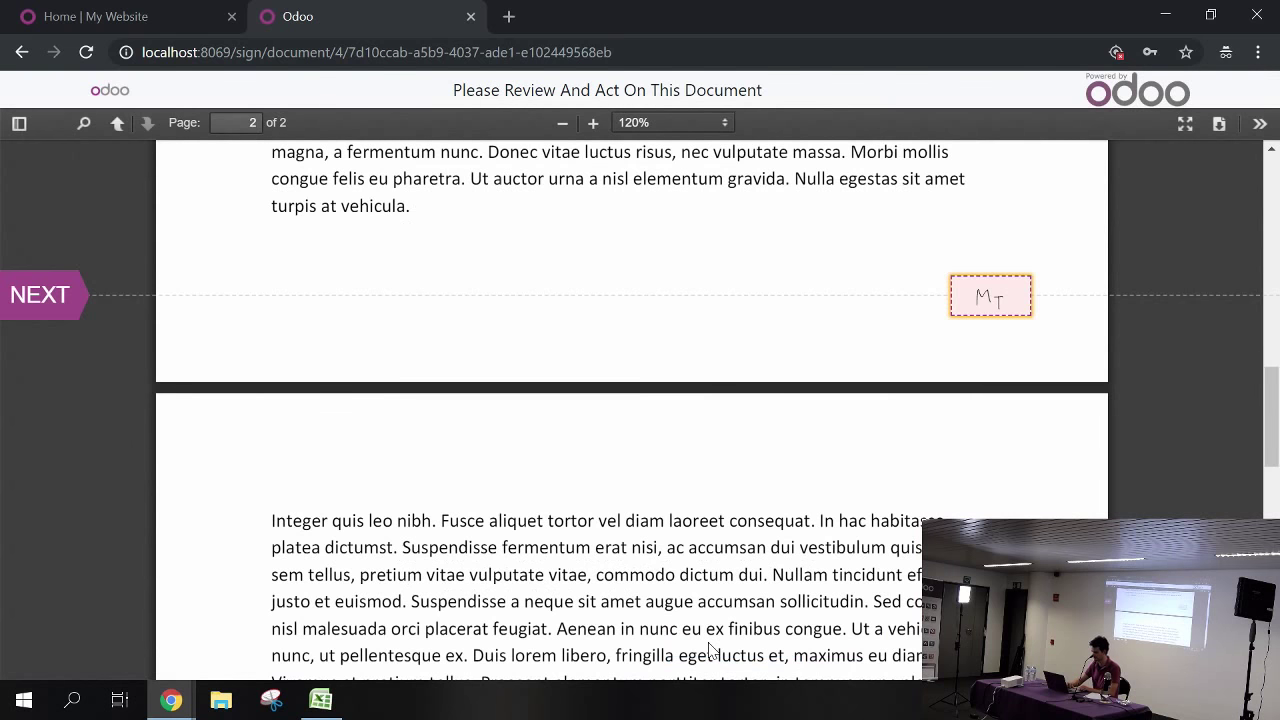
# Draw a handwritten signature and adopt it into the employee signature field
pyautogui.click(20, 295)
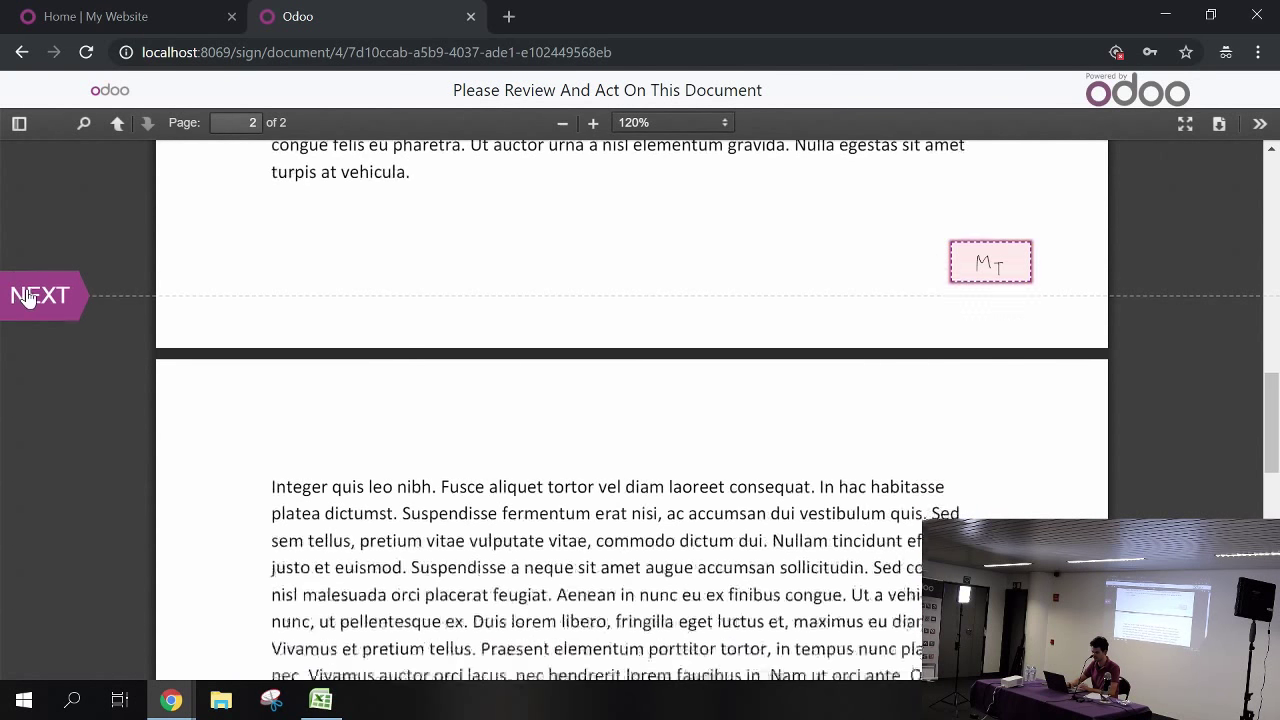
pyautogui.click(374, 312)
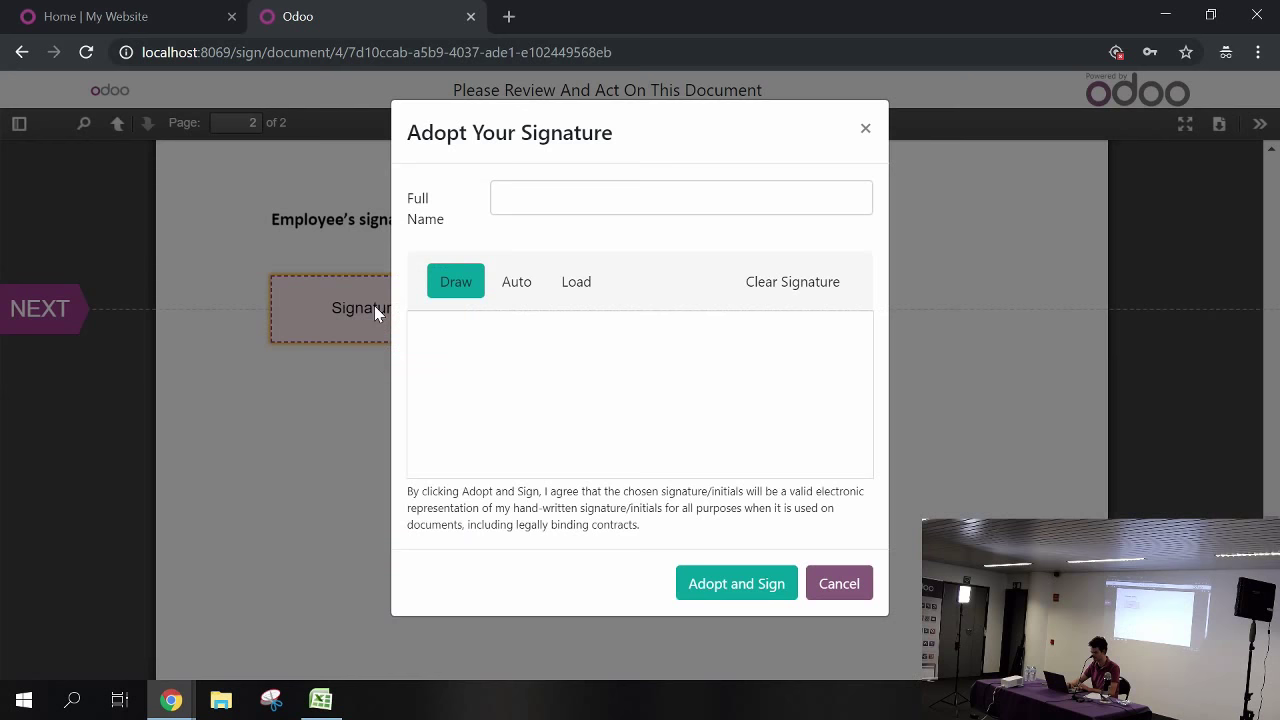
pyautogui.moveTo(497, 372)
pyautogui.mouseDown()
pyautogui.moveTo(489, 452)
pyautogui.moveTo(531, 394)
pyautogui.moveTo(540, 437)
pyautogui.mouseUp()
pyautogui.rightClick(541, 434)
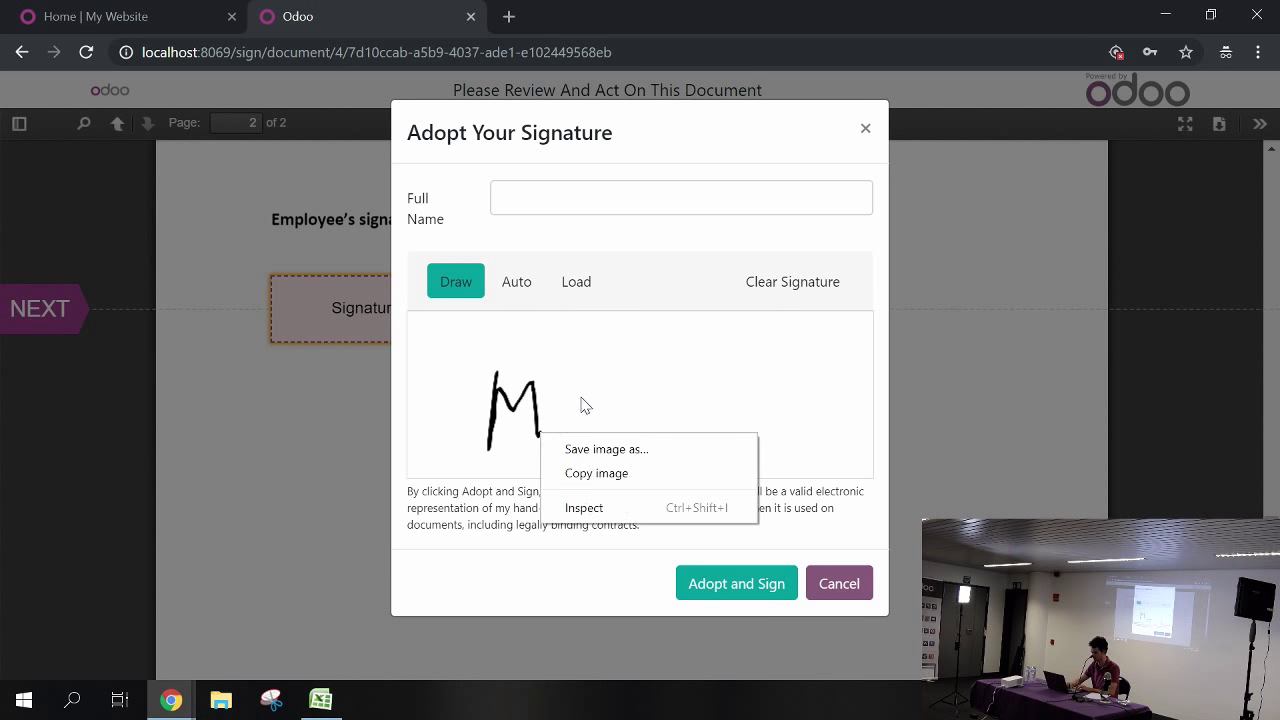
pyautogui.click(581, 397)
pyautogui.moveTo(581, 397)
pyautogui.mouseDown()
pyautogui.moveTo(582, 424)
pyautogui.moveTo(576, 383)
pyautogui.moveTo(690, 378)
pyautogui.moveTo(725, 314)
pyautogui.mouseUp()
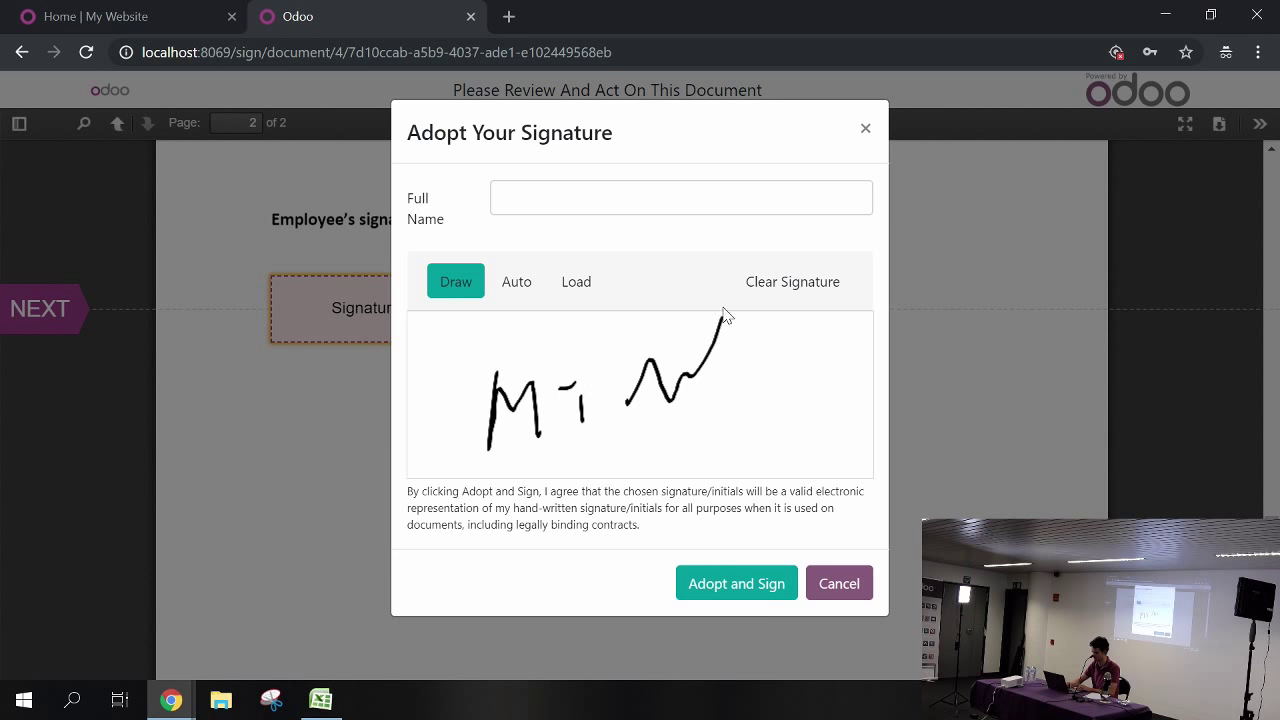
pyautogui.click(722, 588)
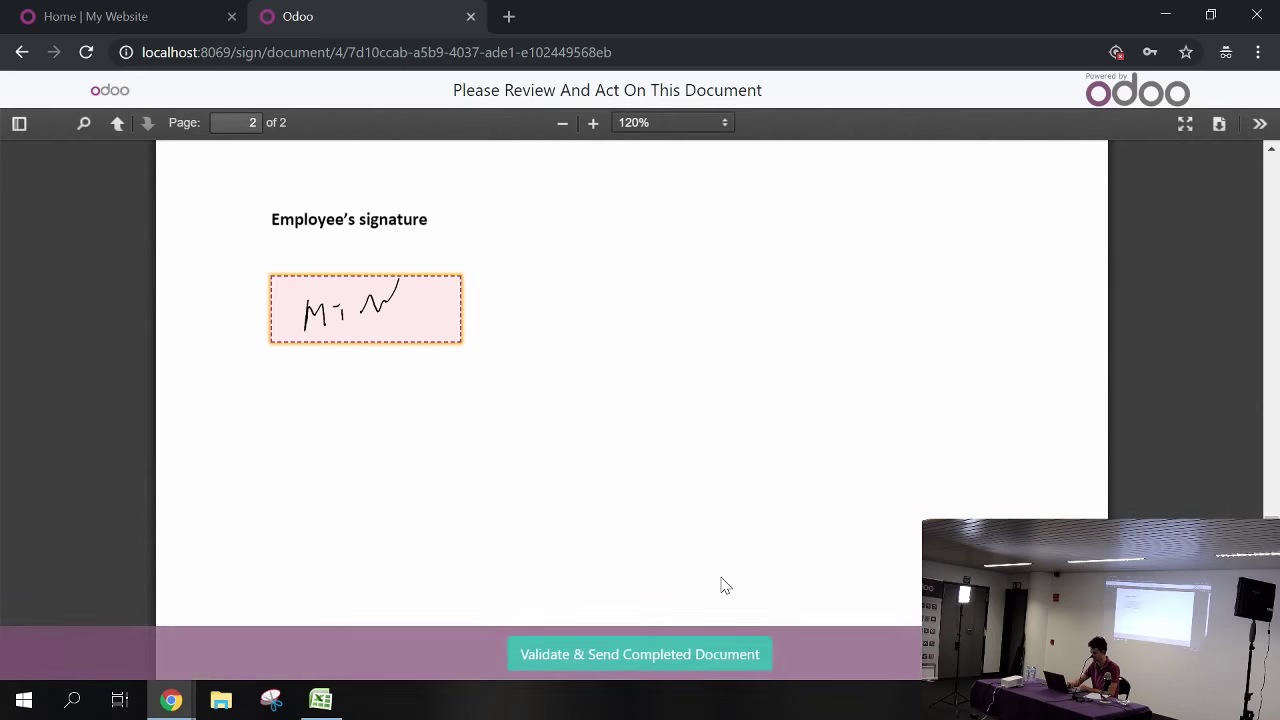
# Validate and send the completed contract, entering the signer's name and e-mail address
pyautogui.click(620, 655)
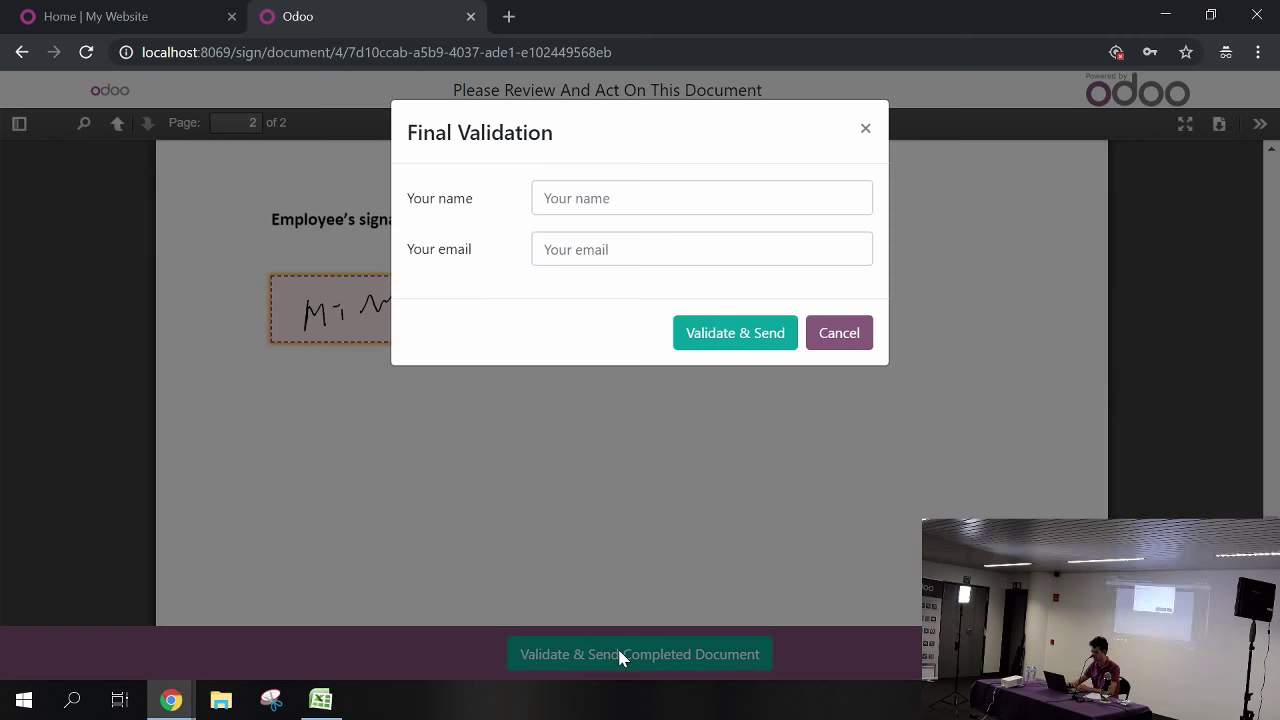
pyautogui.click(587, 207)
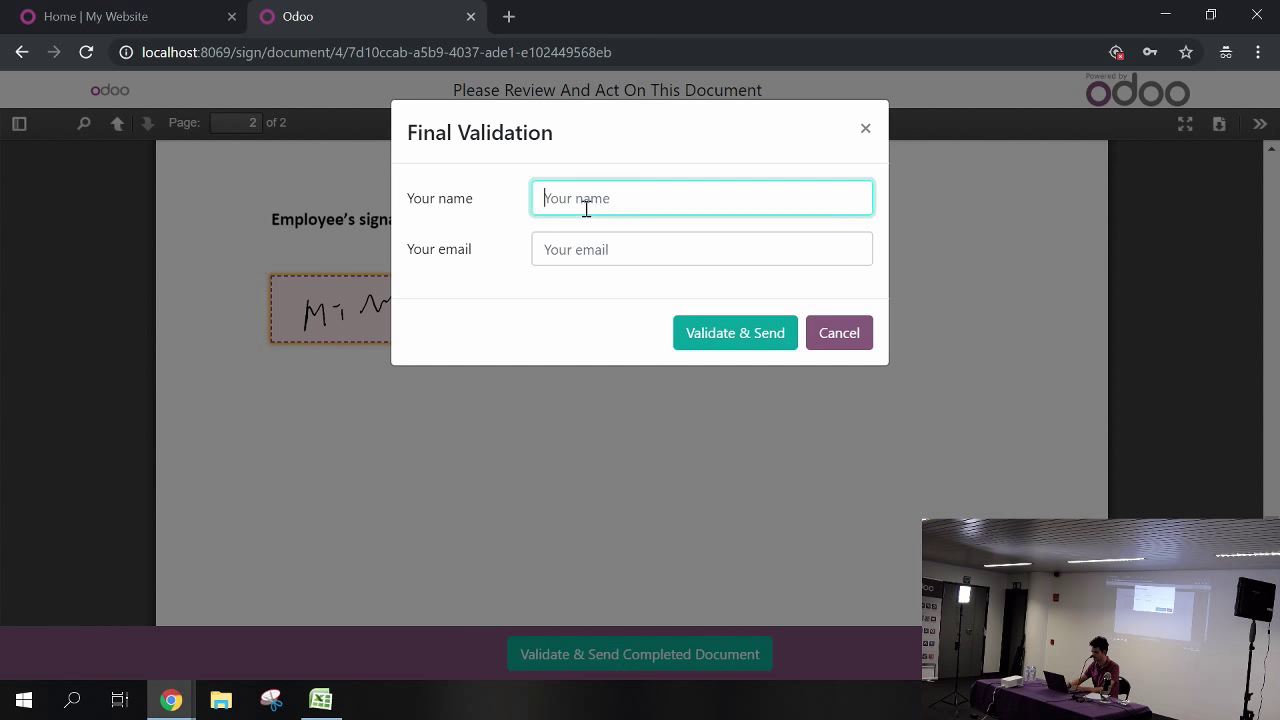
pyautogui.write('Mark Twain')
pyautogui.press('Tab')
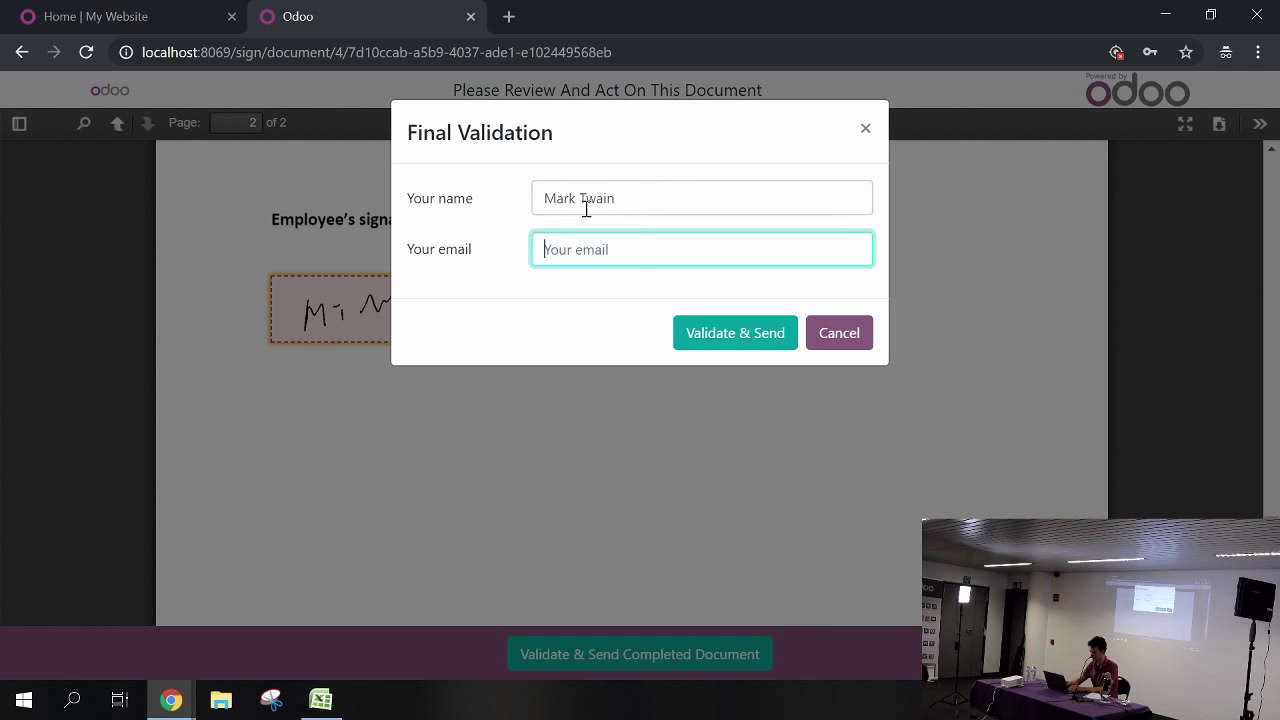
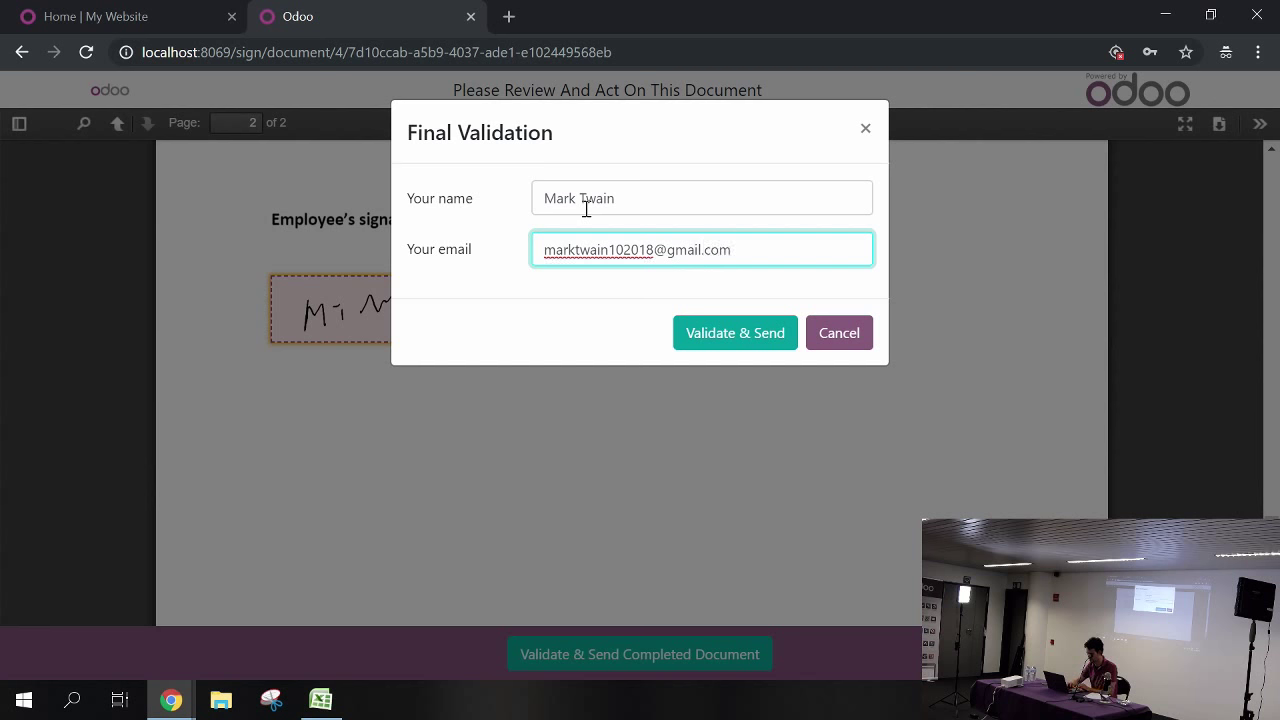
pyautogui.click(747, 351)
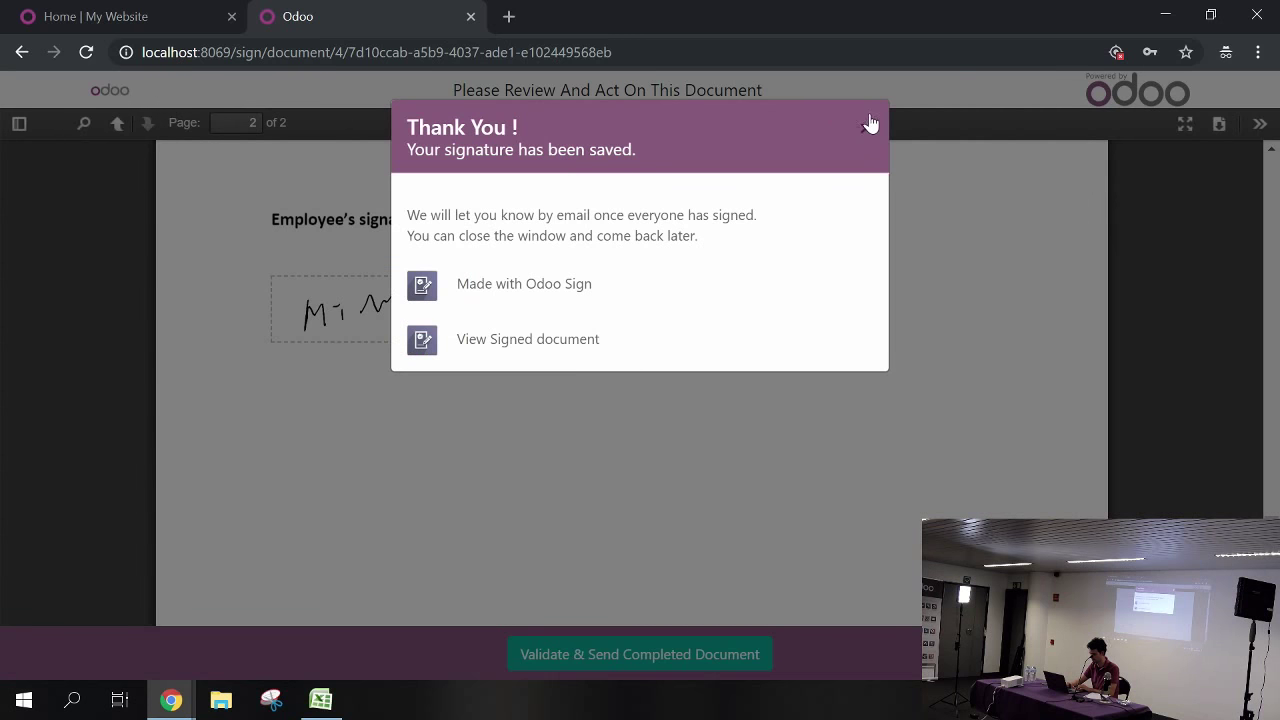
# Dismiss the thank-you message and return to the Sign templates window
pyautogui.click(865, 133)
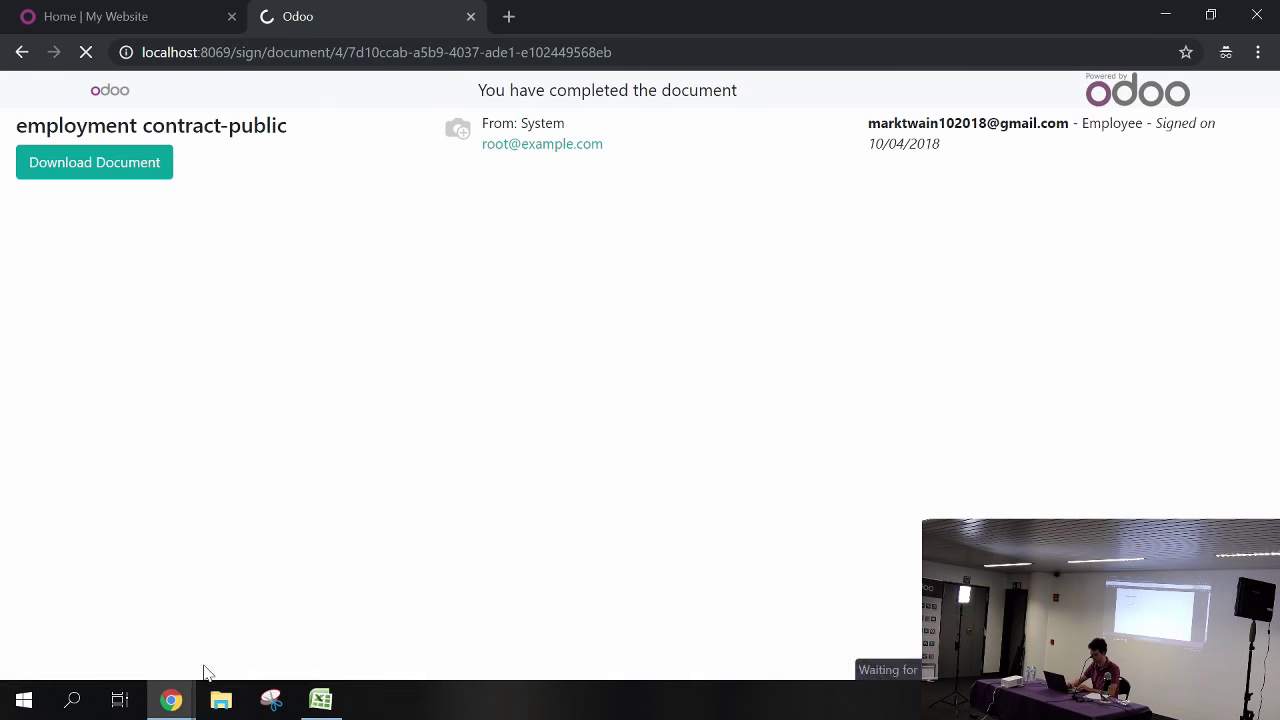
pyautogui.moveTo(173, 703)
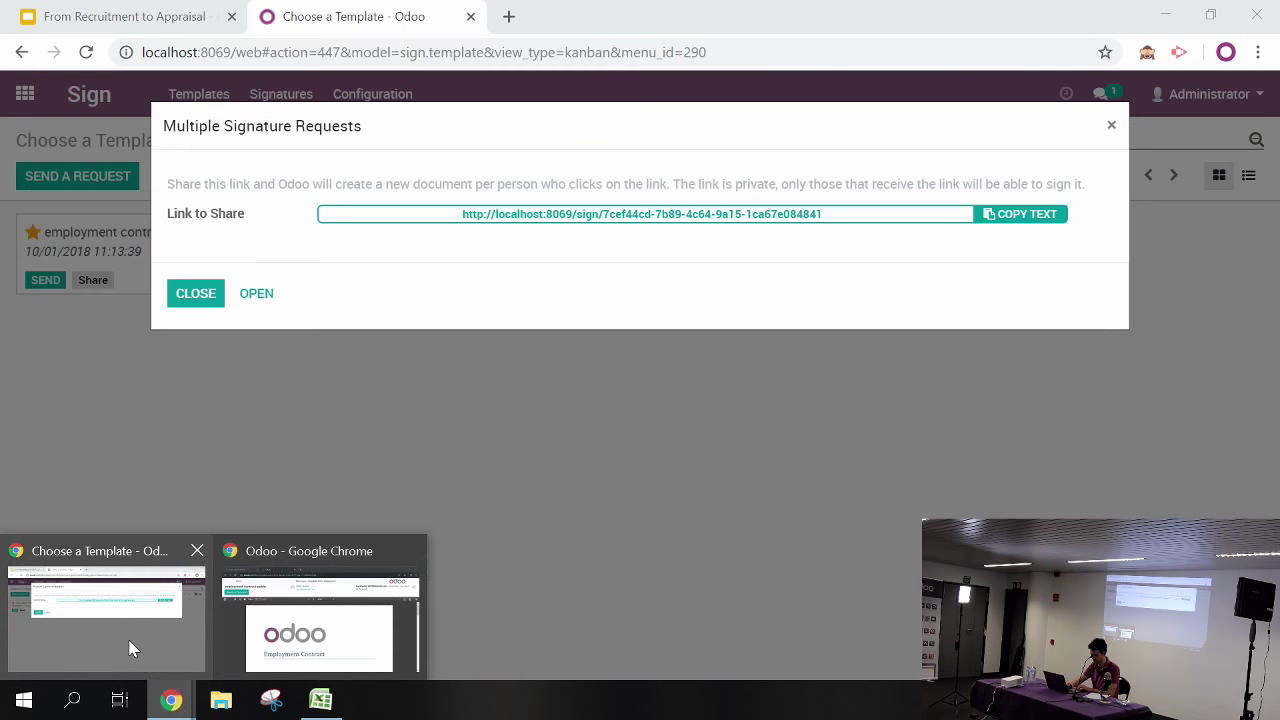
pyautogui.click(130, 650)
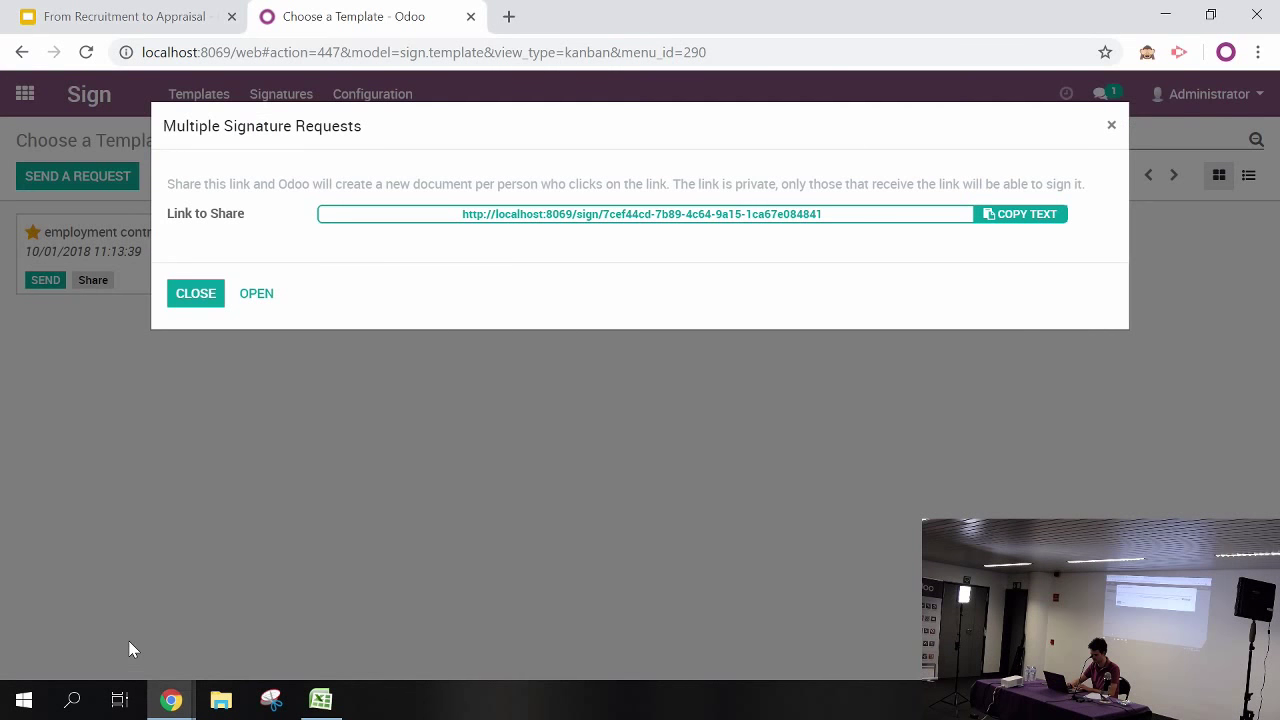
# Open the fully signed employment contract from Signatures and download its PDF
pyautogui.click(1111, 126)
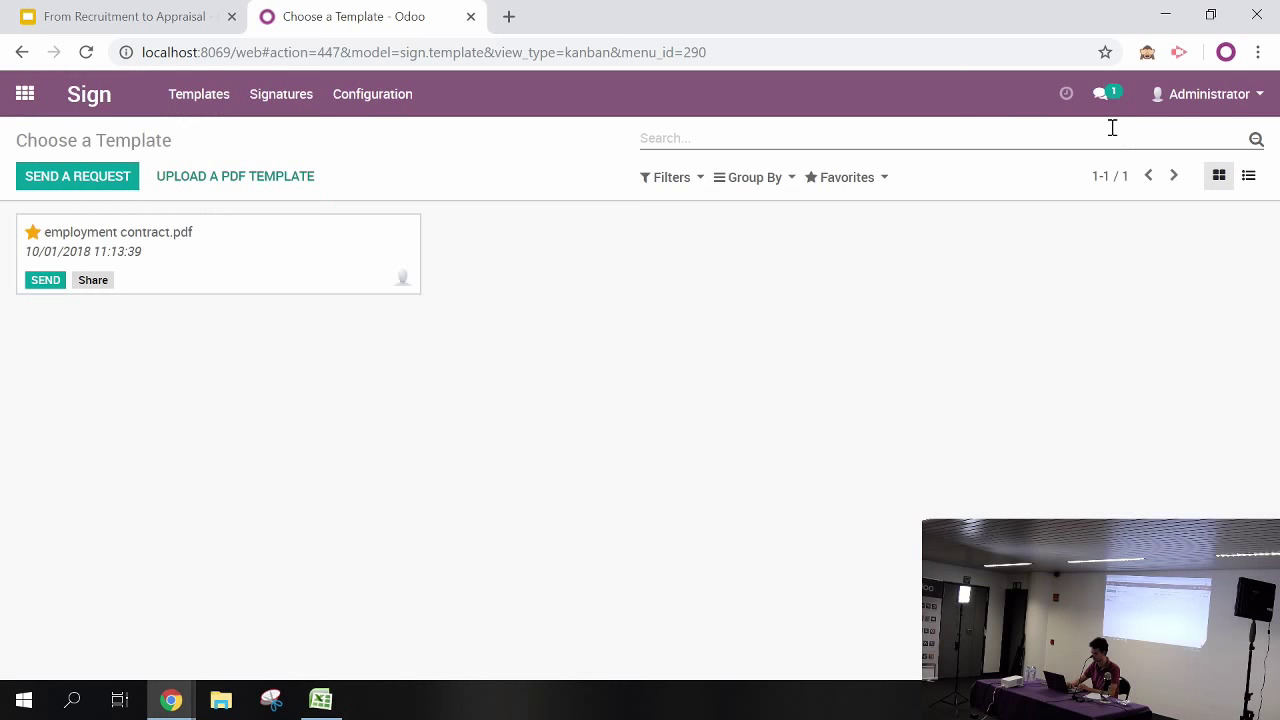
pyautogui.click(265, 105)
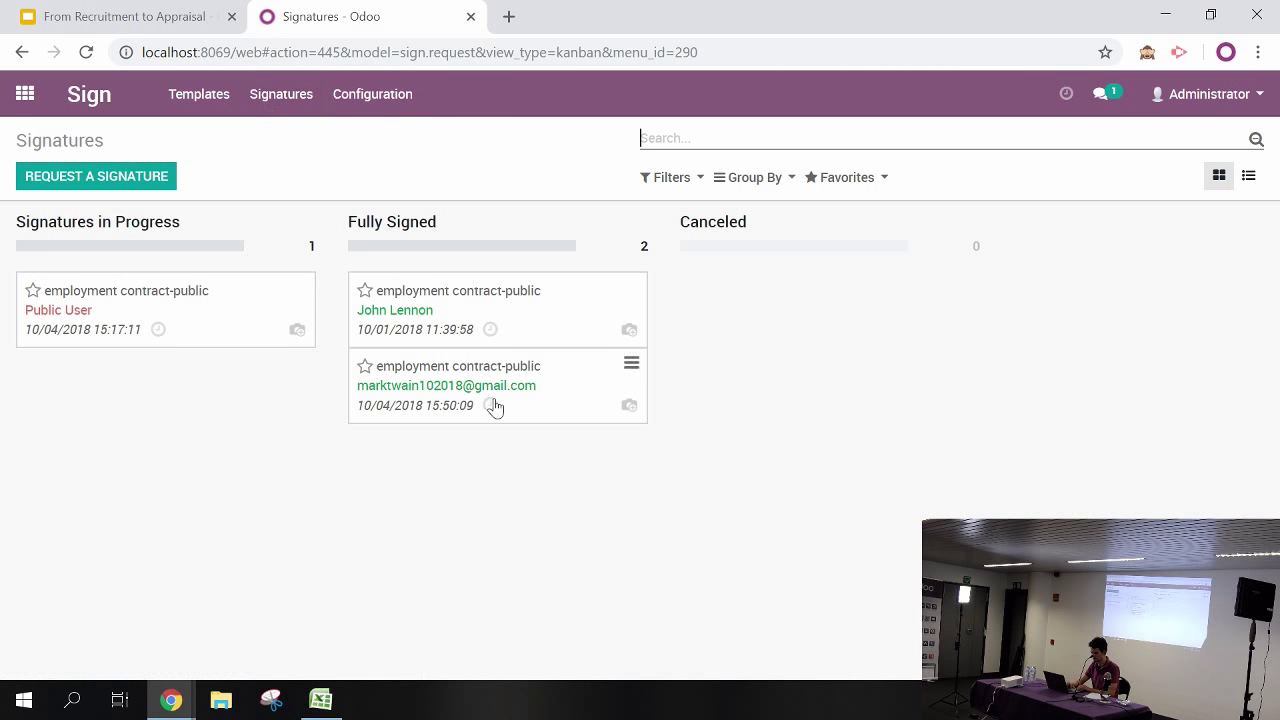
pyautogui.click(577, 390)
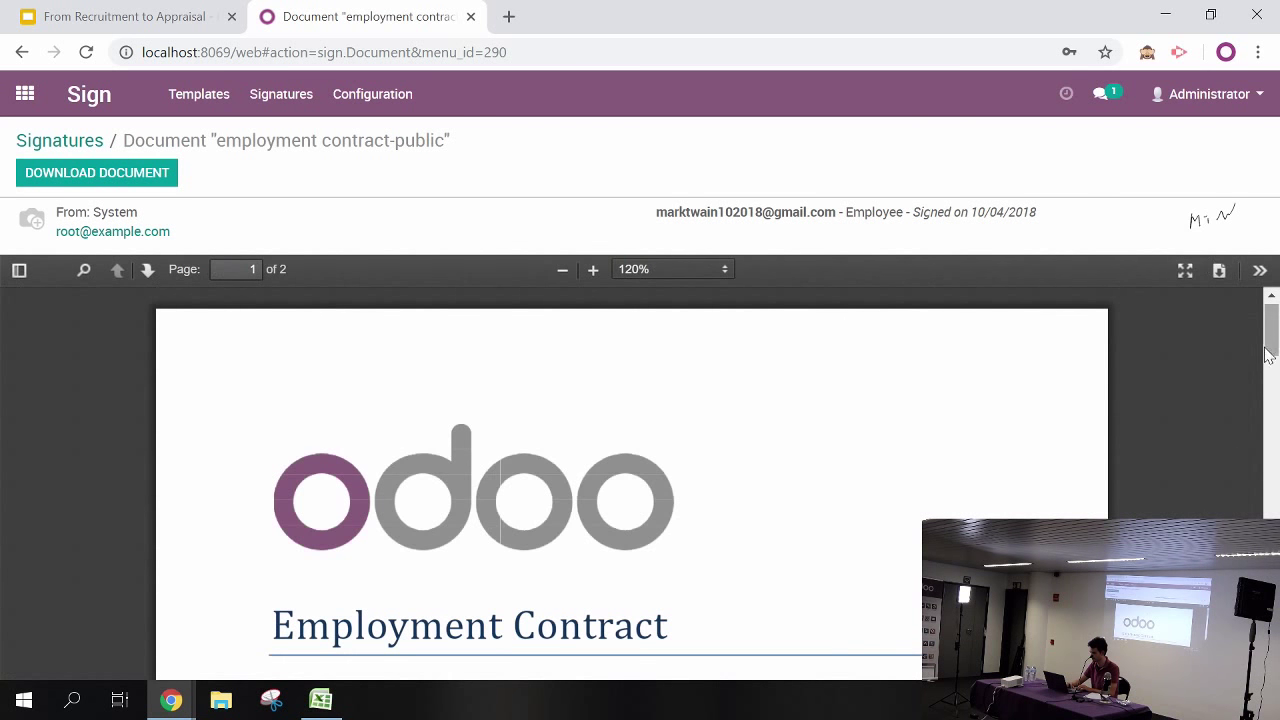
pyautogui.moveTo(1272, 335); pyautogui.dragTo(1272, 600)
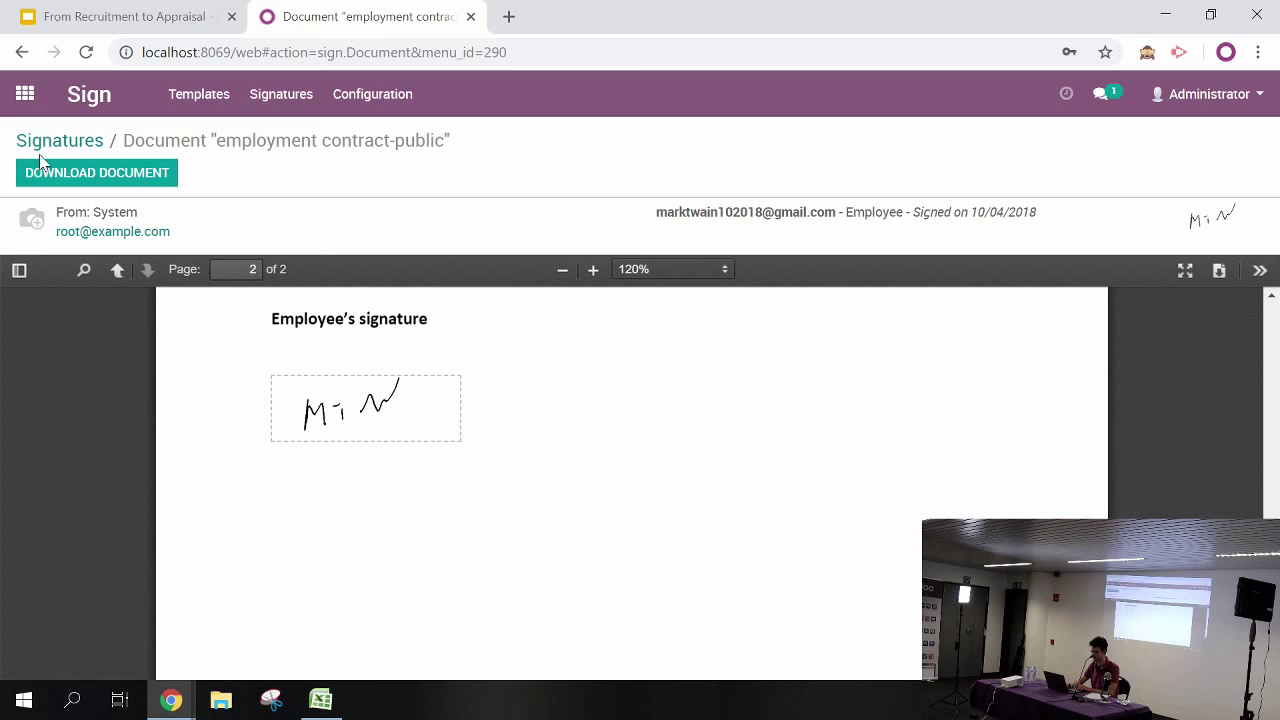
pyautogui.click(83, 180)
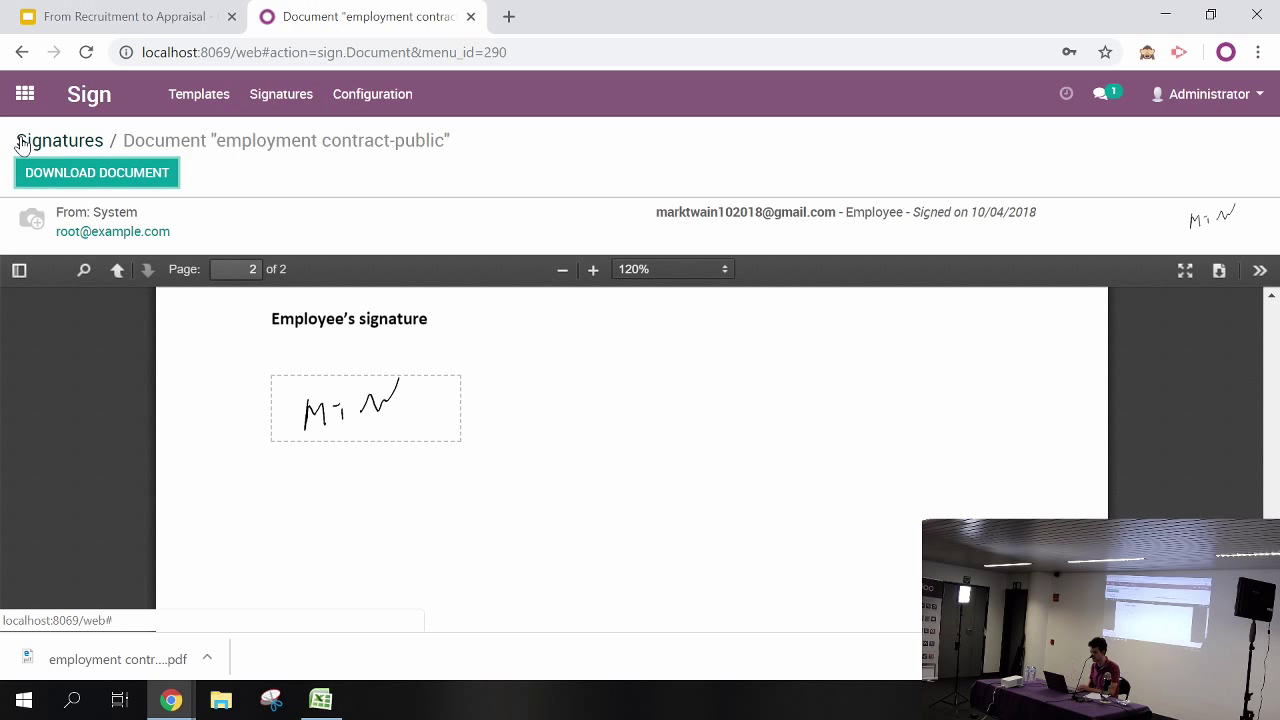
pyautogui.click(23, 95)
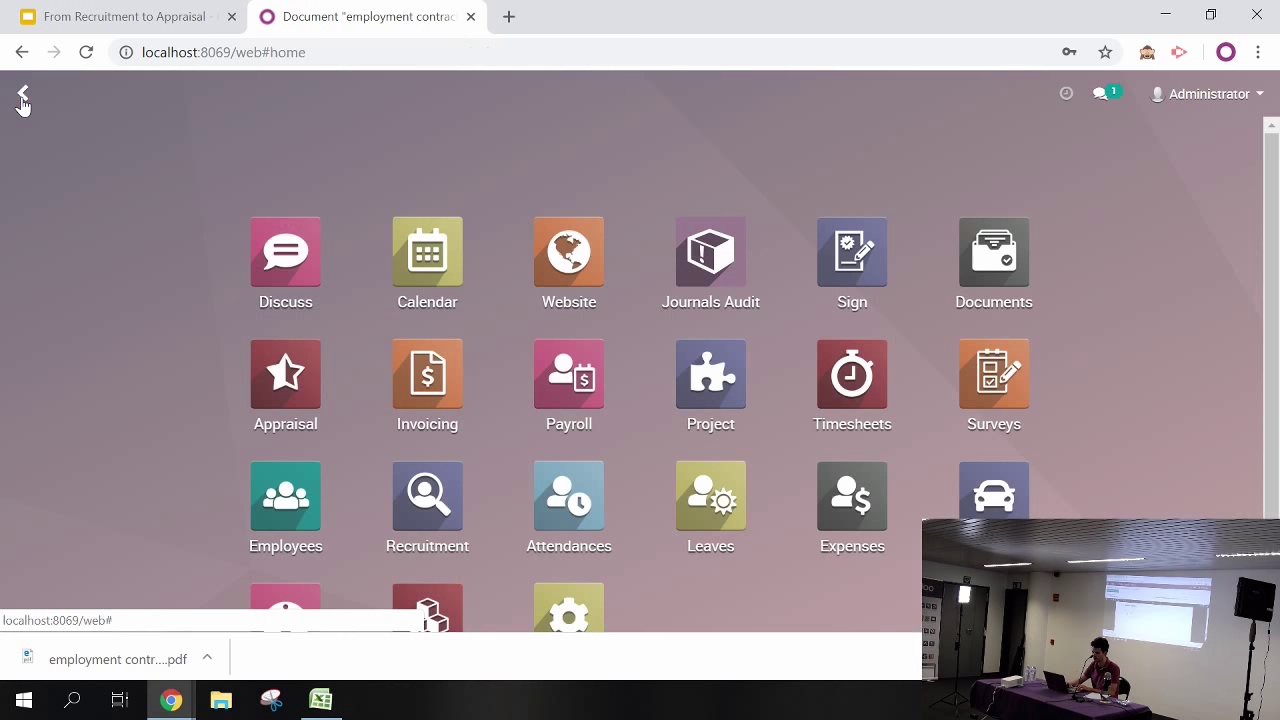
# In Senior Developer applications, drag the applicant into the unfolded Contract Signed stage and open the application
pyautogui.click(421, 497)
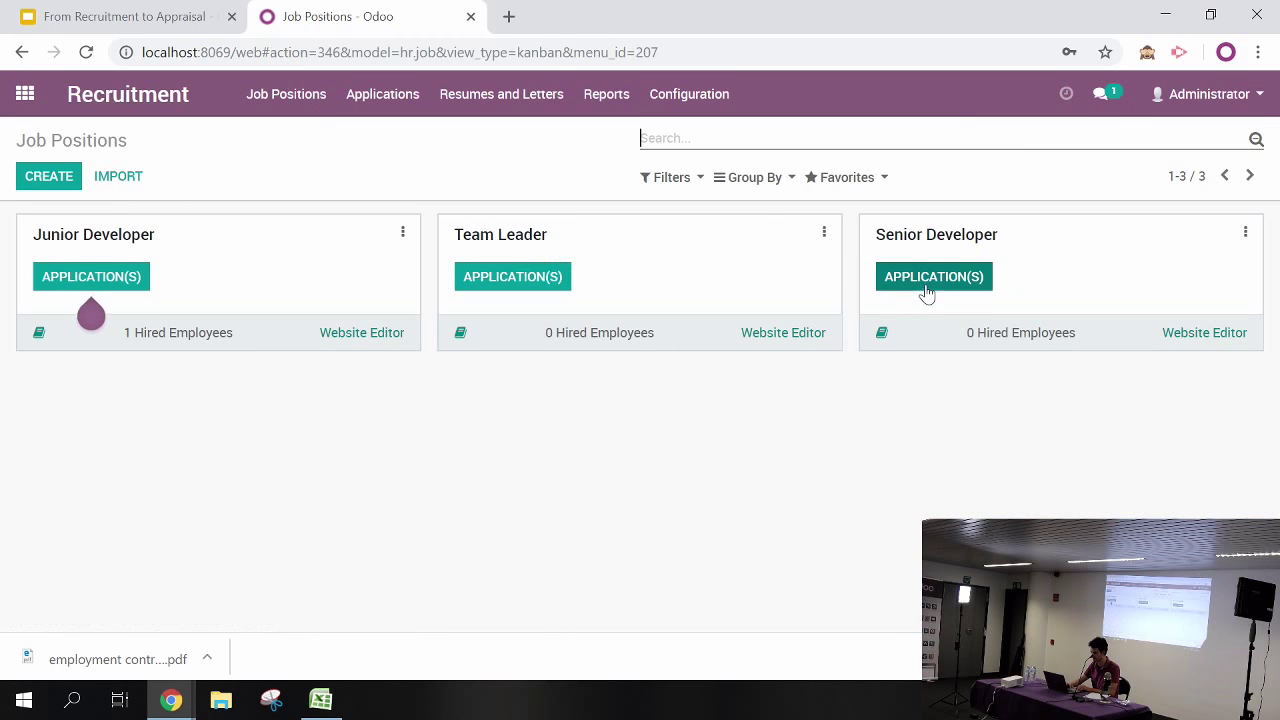
pyautogui.click(926, 292)
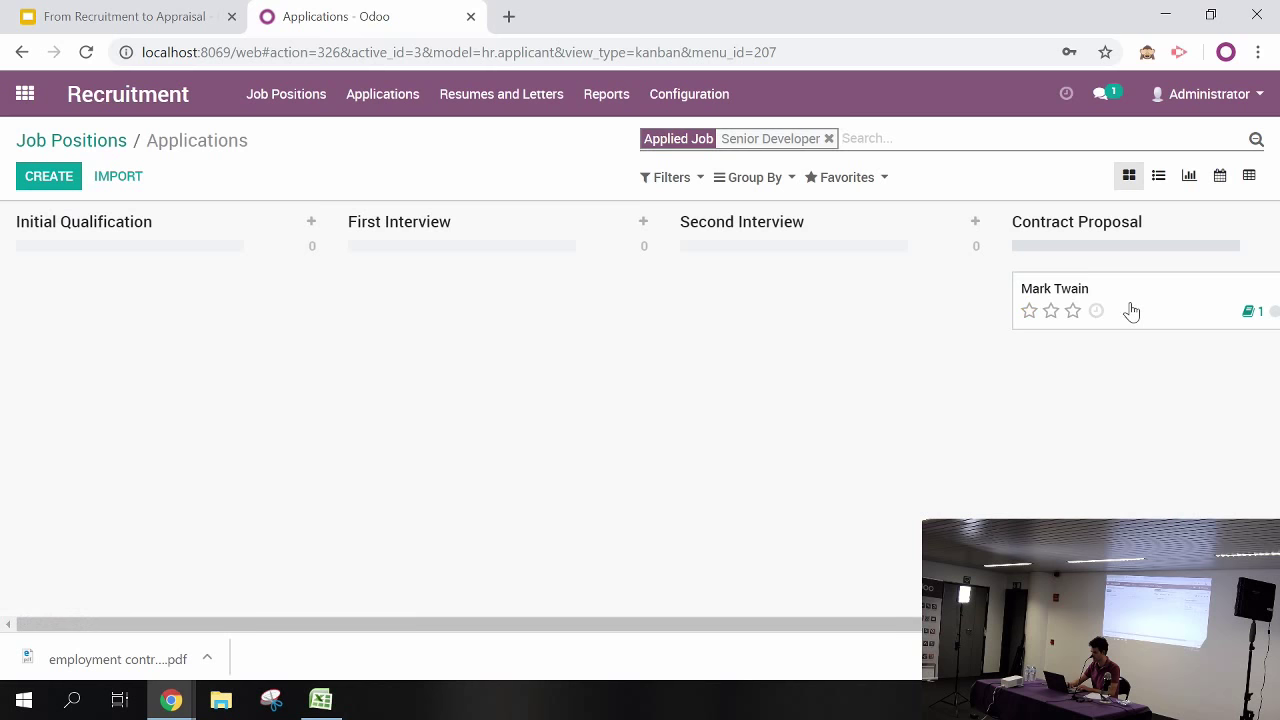
pyautogui.moveTo(1000, 624); pyautogui.dragTo(1202, 624)
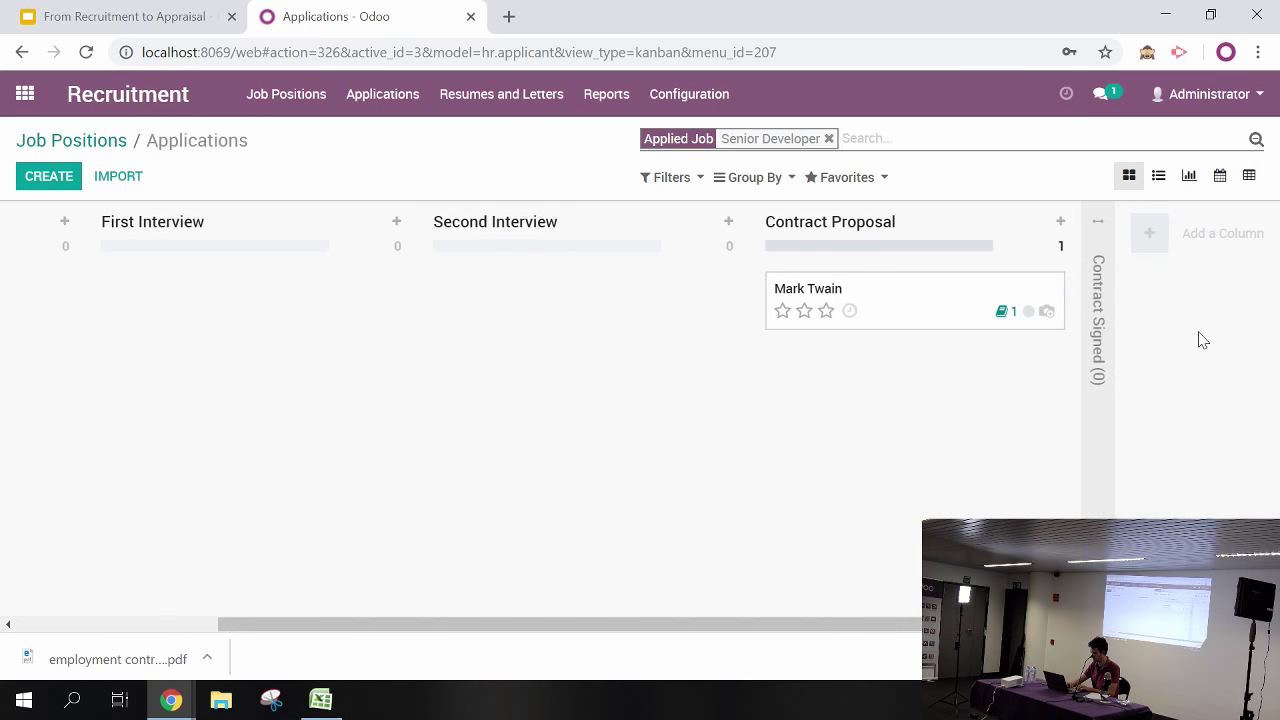
pyautogui.click(1097, 228)
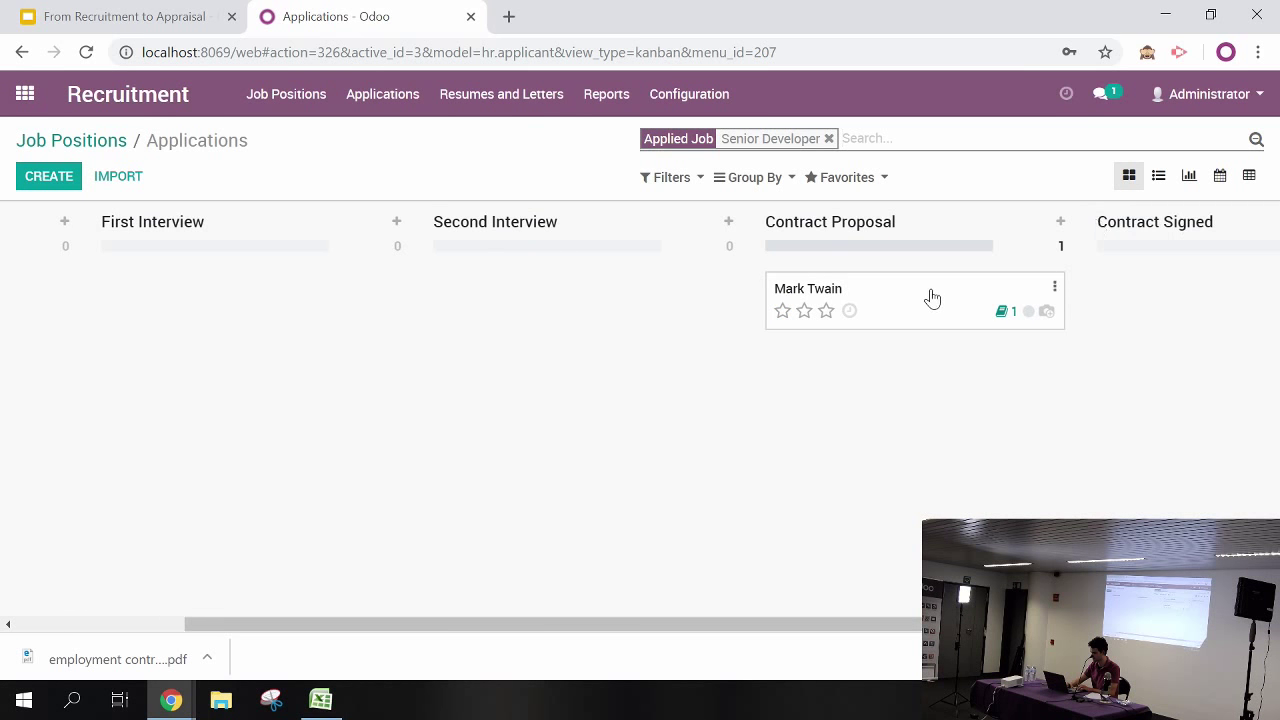
pyautogui.moveTo(929, 294); pyautogui.dragTo(1200, 294)
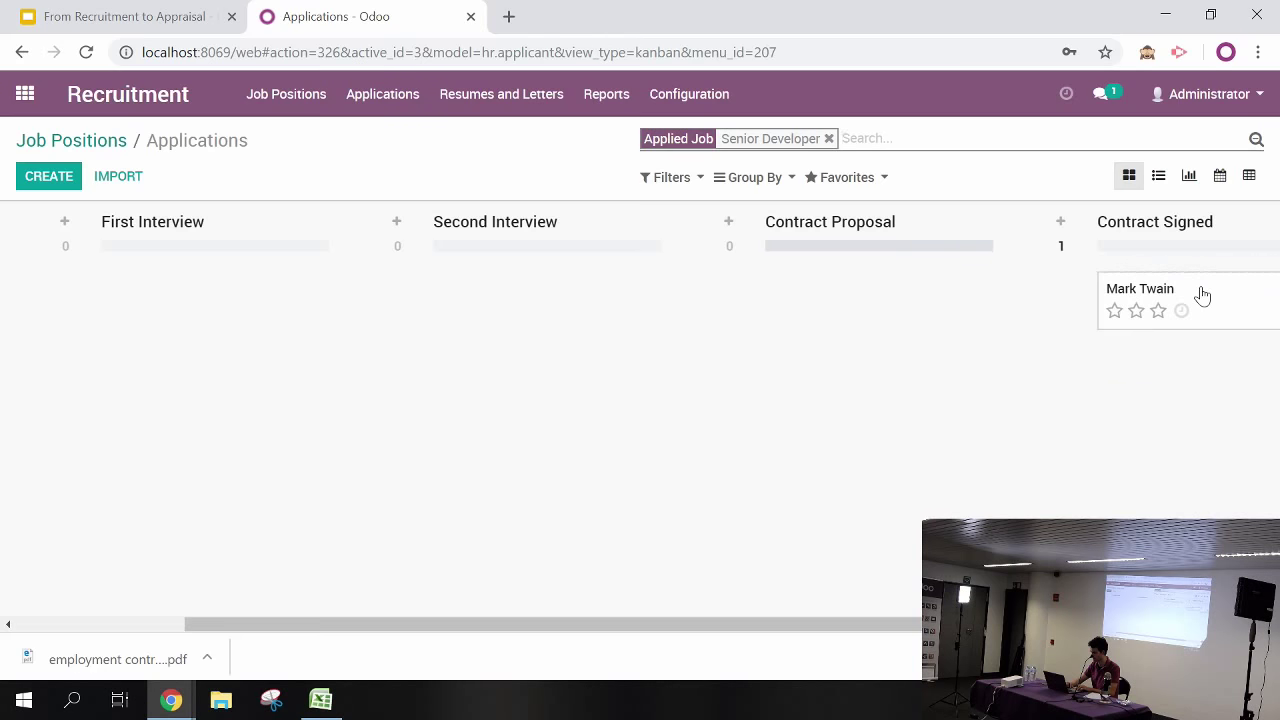
pyautogui.click(1228, 303)
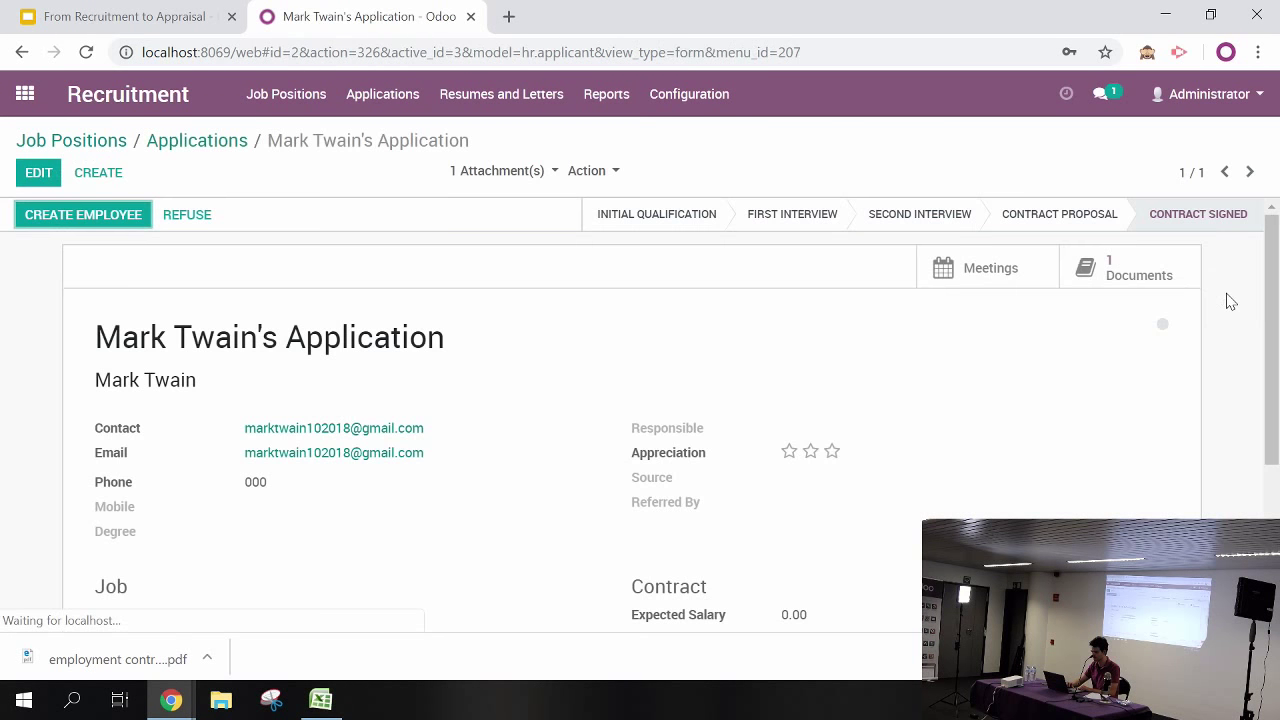
# Create an employee record from the application, in R&D as Senior Developer, and save it
pyautogui.click(90, 216)
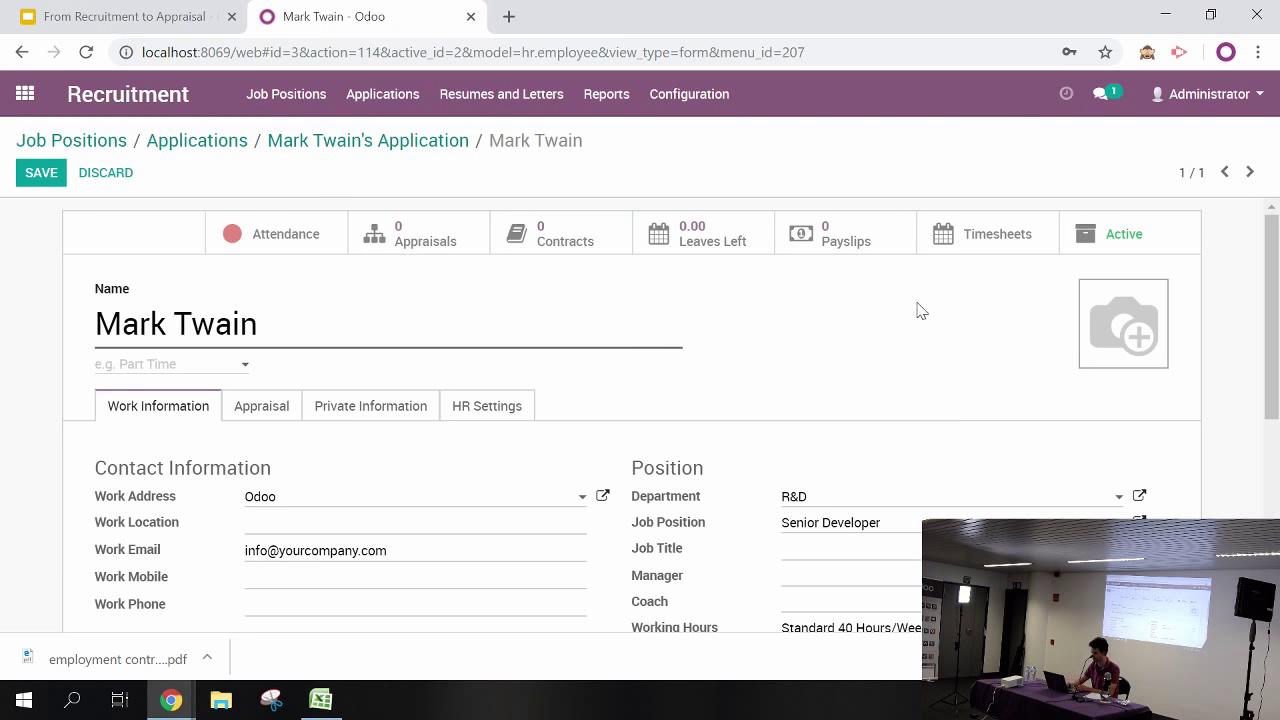
pyautogui.moveTo(1273, 265); pyautogui.dragTo(1272, 307)
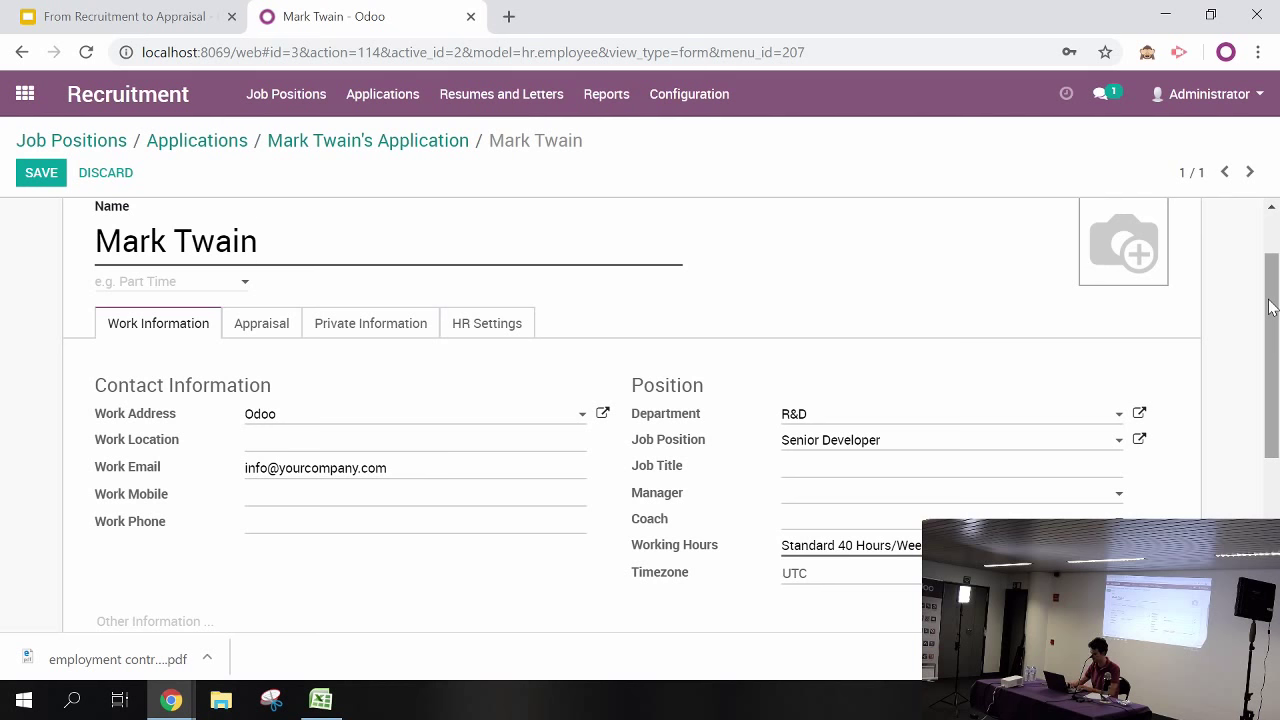
pyautogui.scroll(2, 1272, 307)
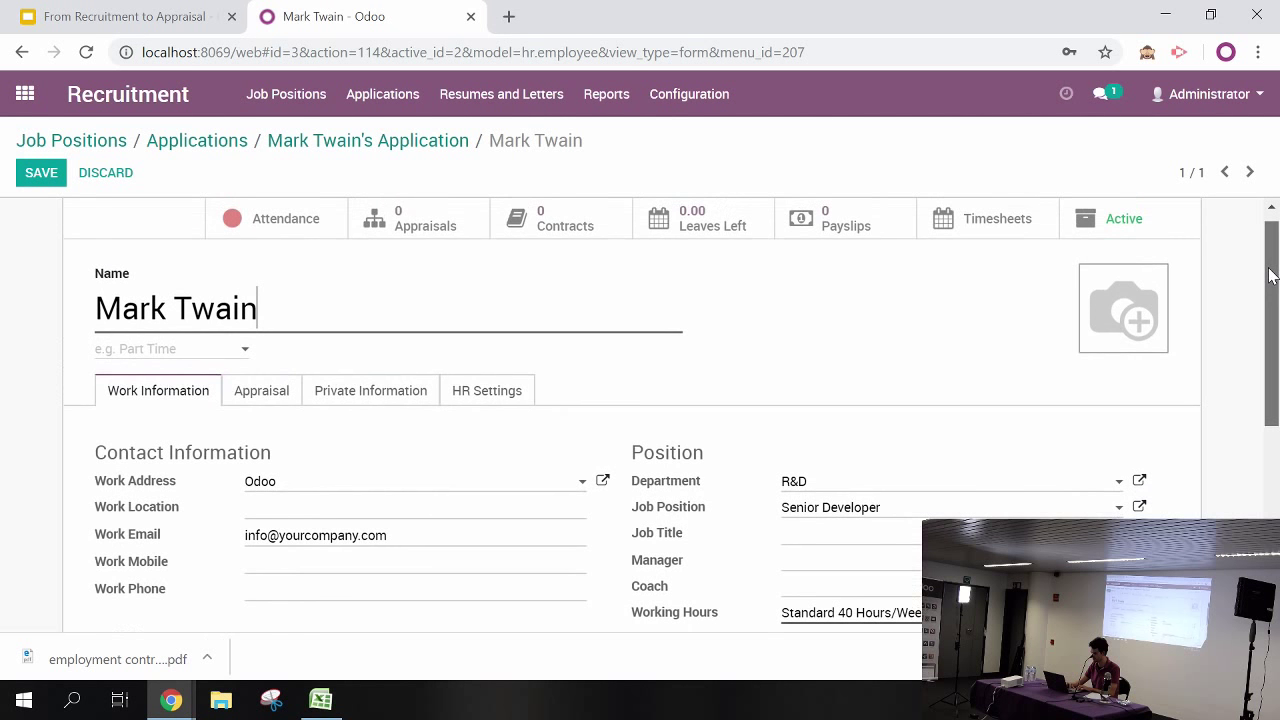
pyautogui.click(41, 176)
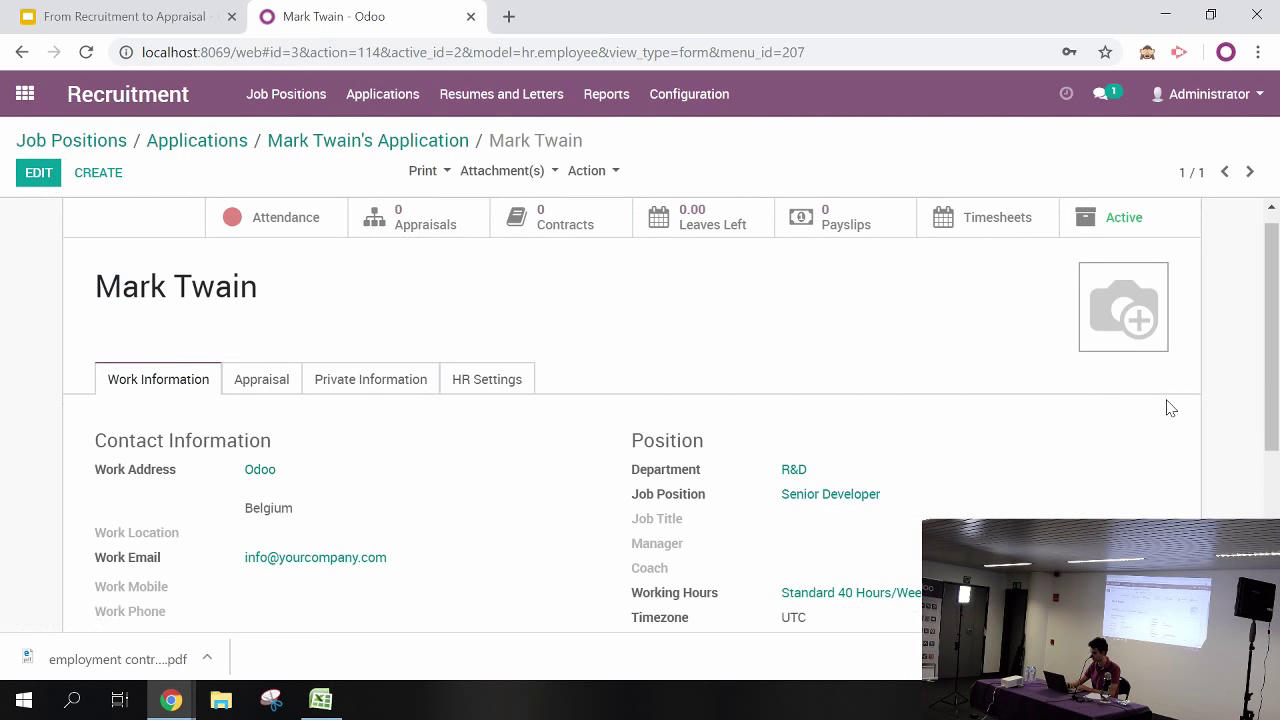
pyautogui.scroll(1, 1274, 330)
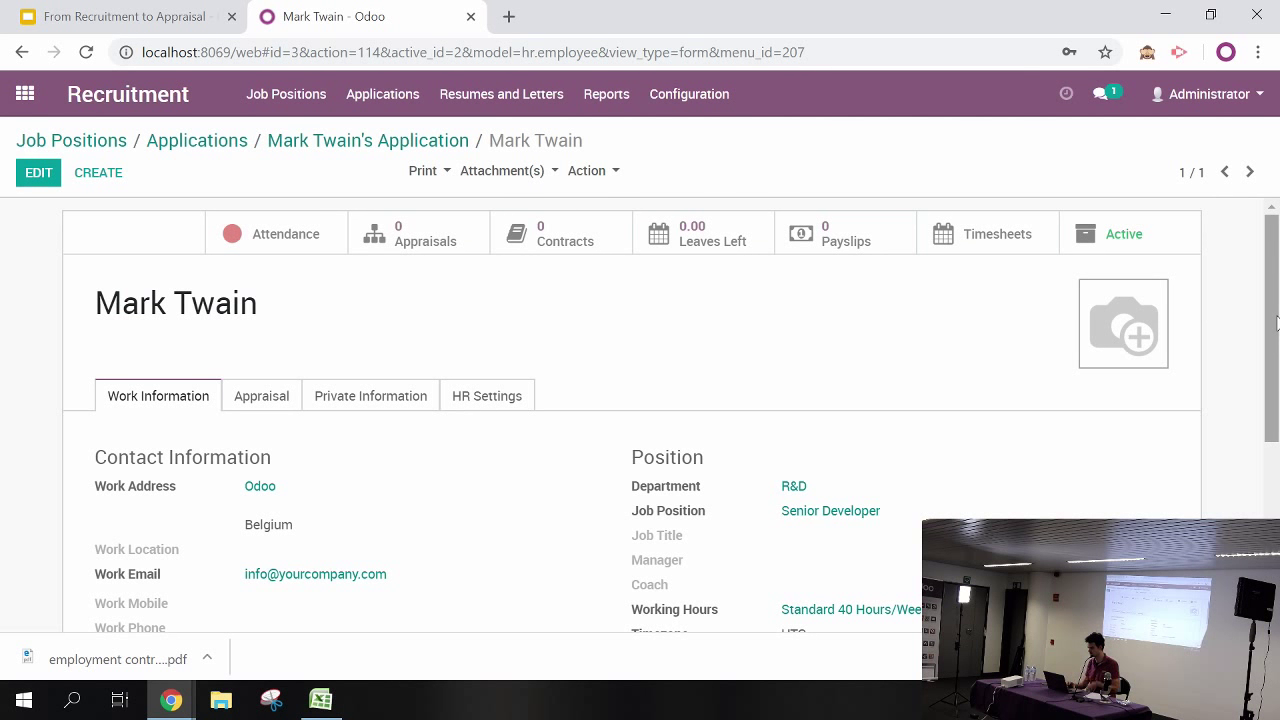
# Add a new contract for the employee with a contract reference and Employees salary structure, then save it
pyautogui.click(549, 249)
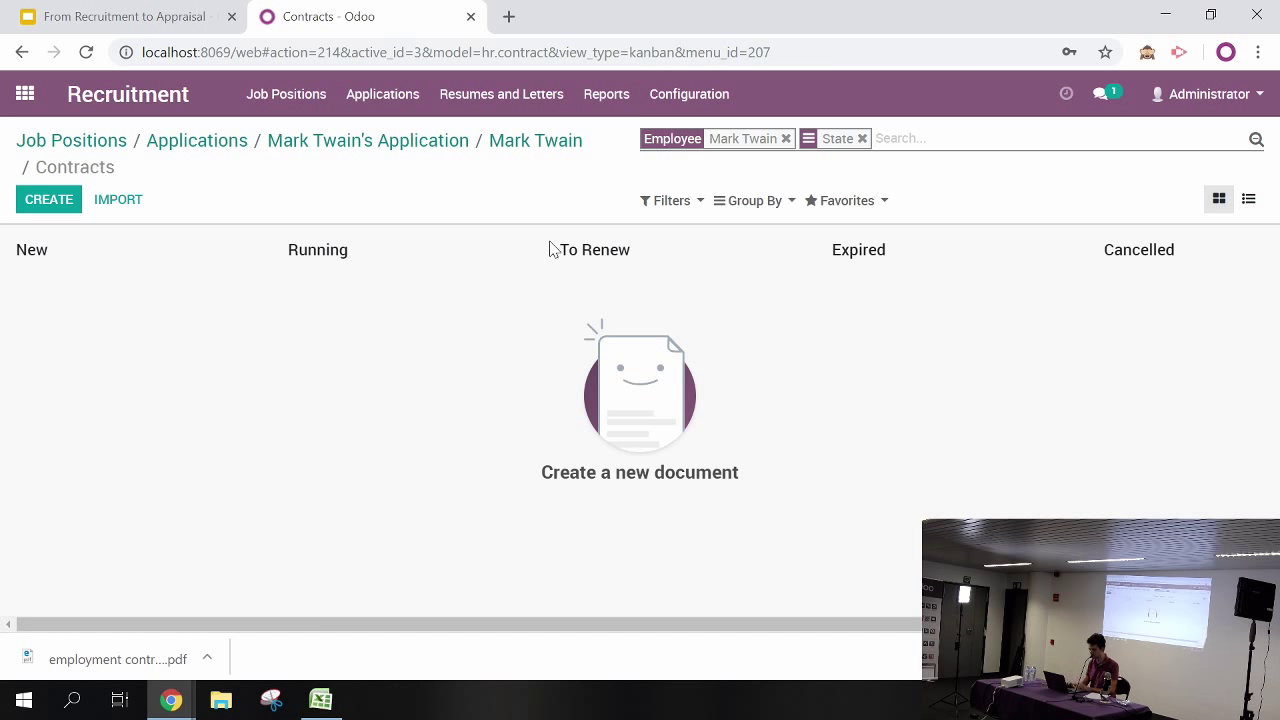
pyautogui.click(58, 204)
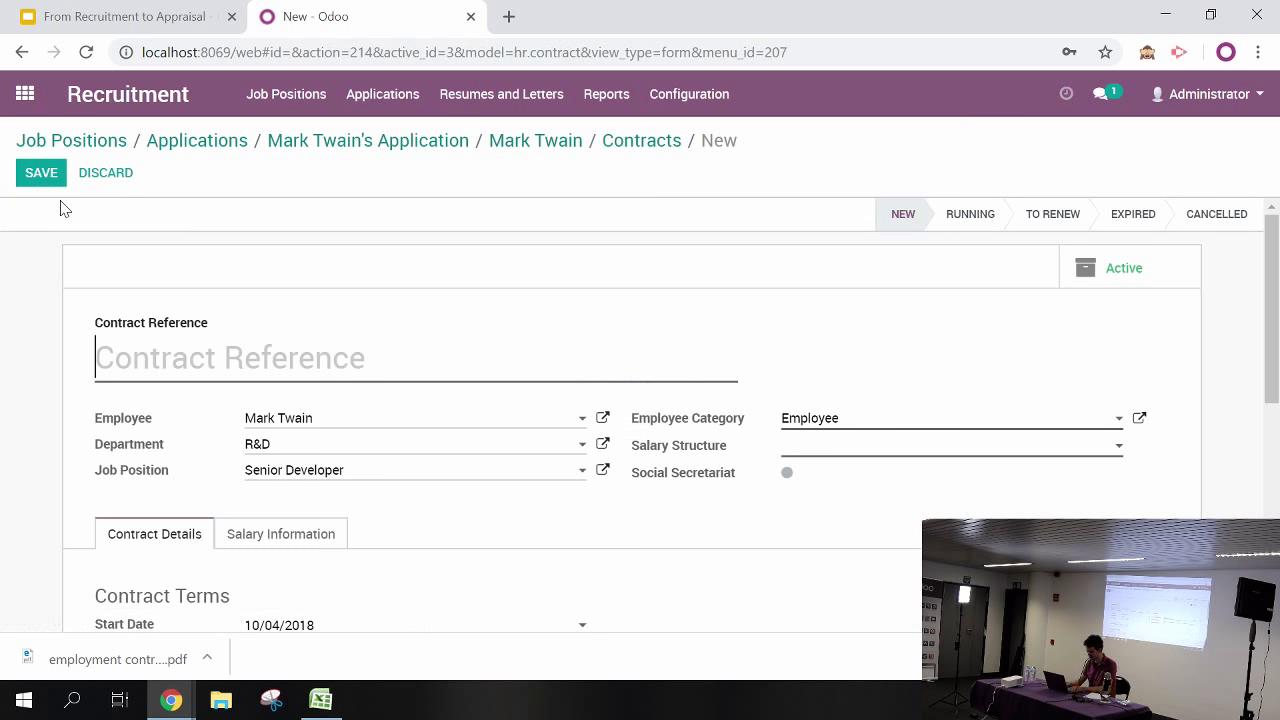
pyautogui.write('Mark Twa')
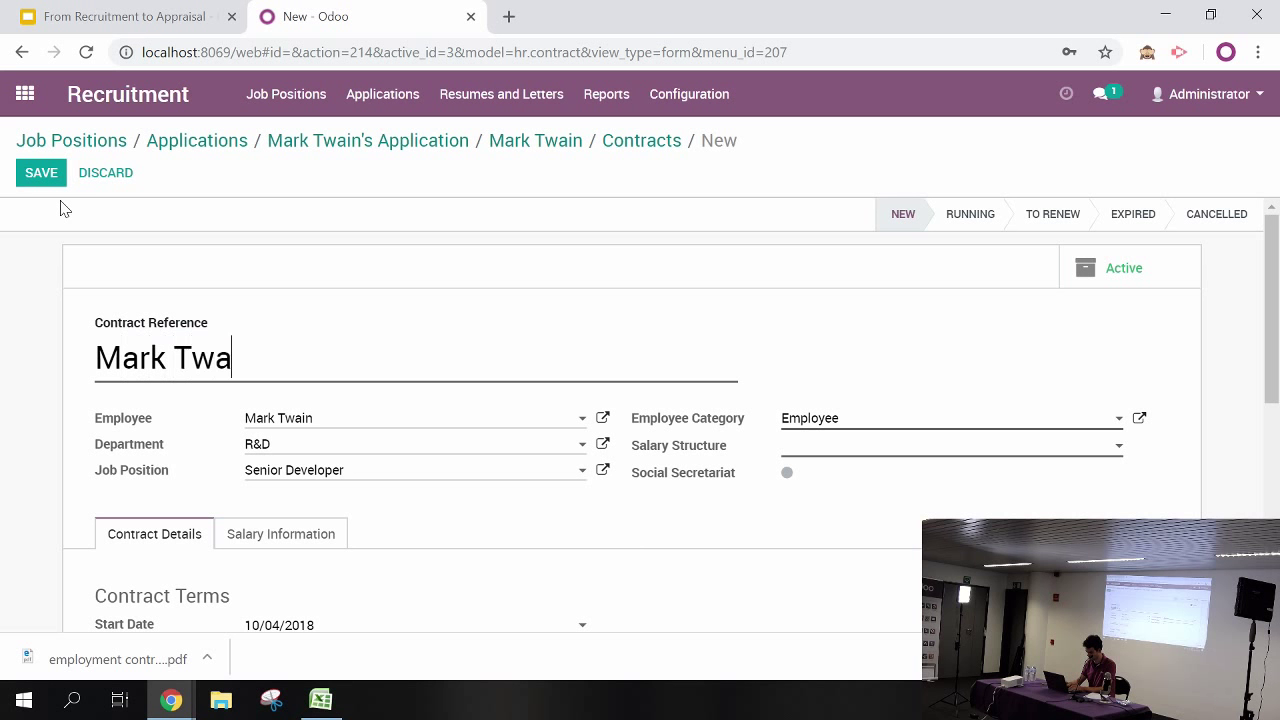
pyautogui.write("in's con")
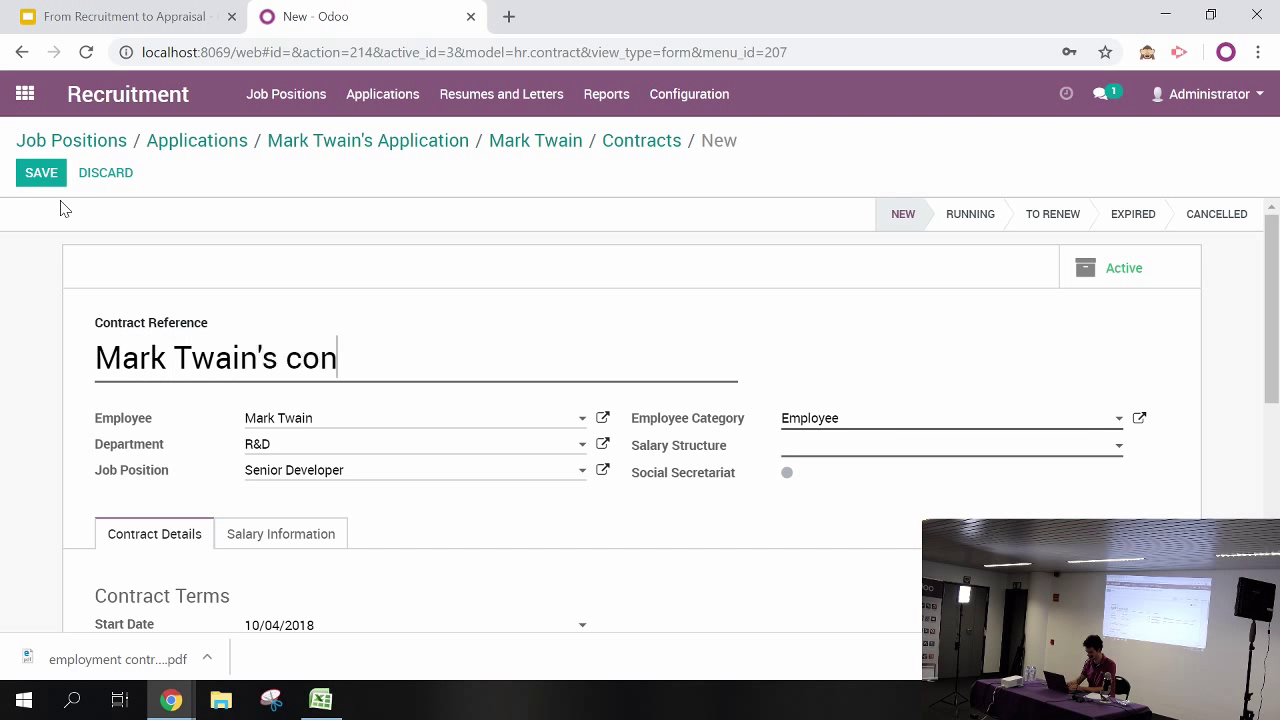
pyautogui.write('tract')
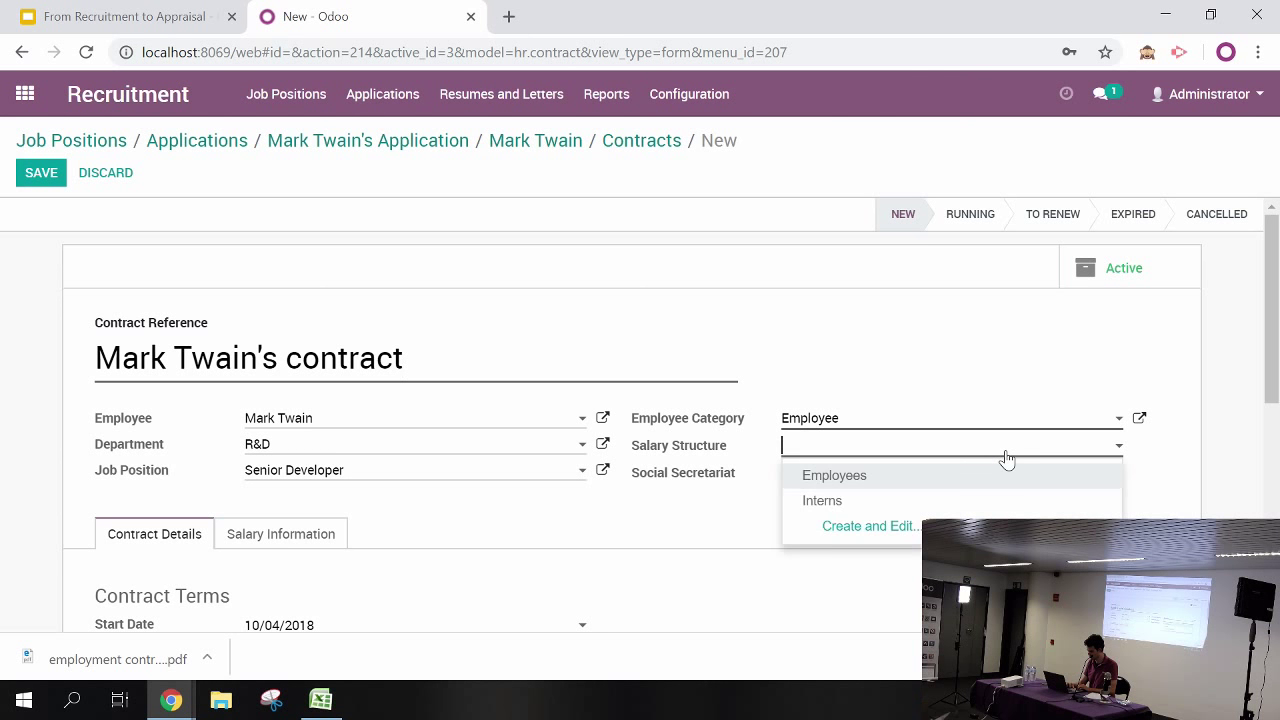
pyautogui.click(831, 479)
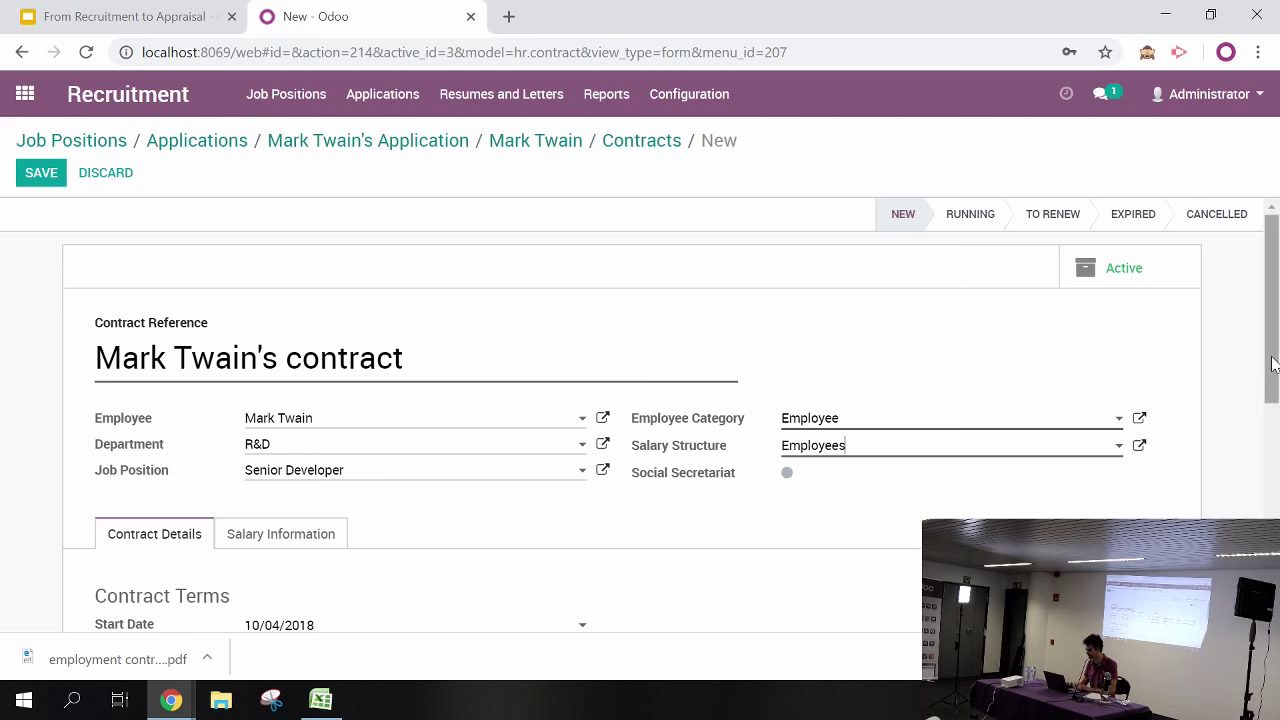
pyautogui.moveTo(1273, 364); pyautogui.dragTo(1256, 464)
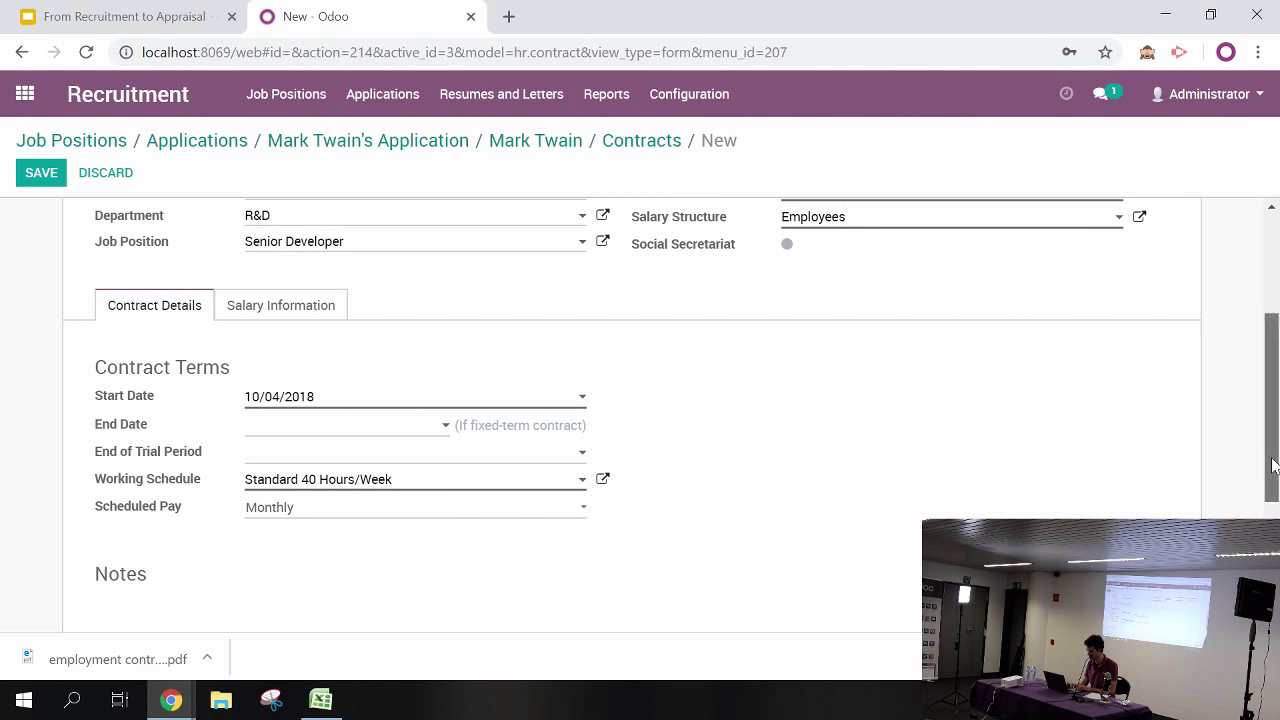
pyautogui.scroll(3, 1250, 450)
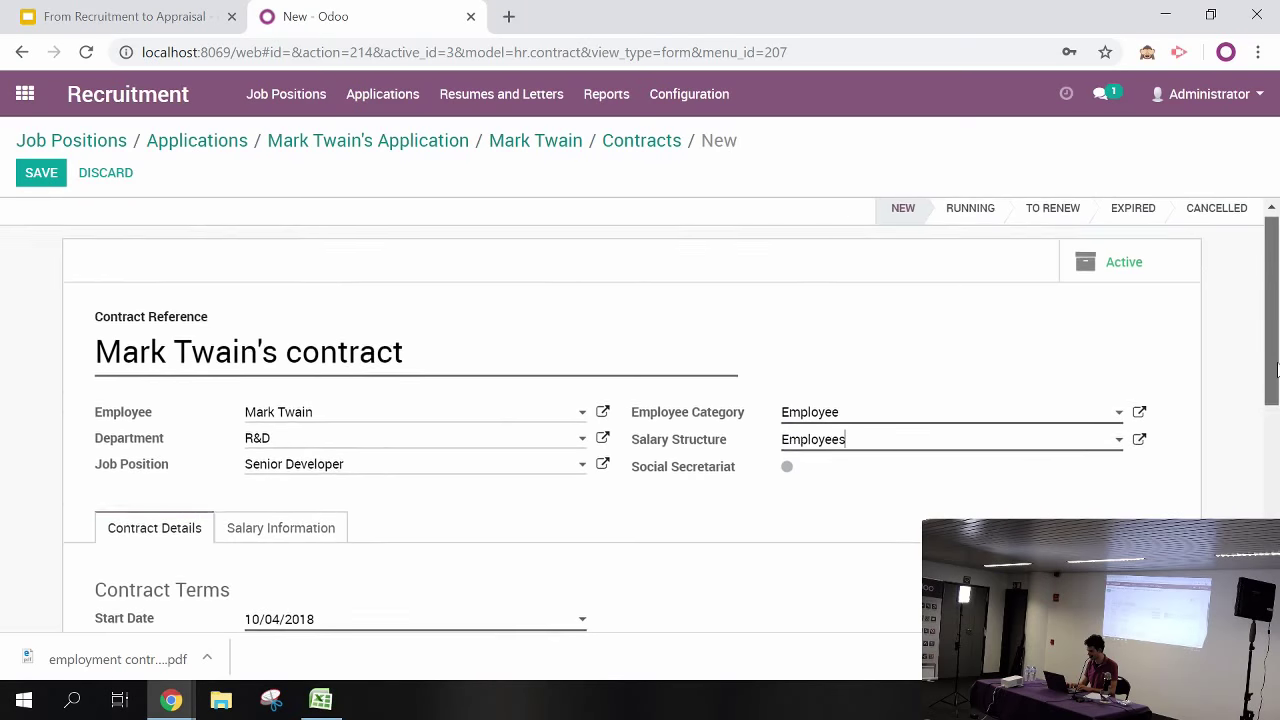
pyautogui.click(37, 176)
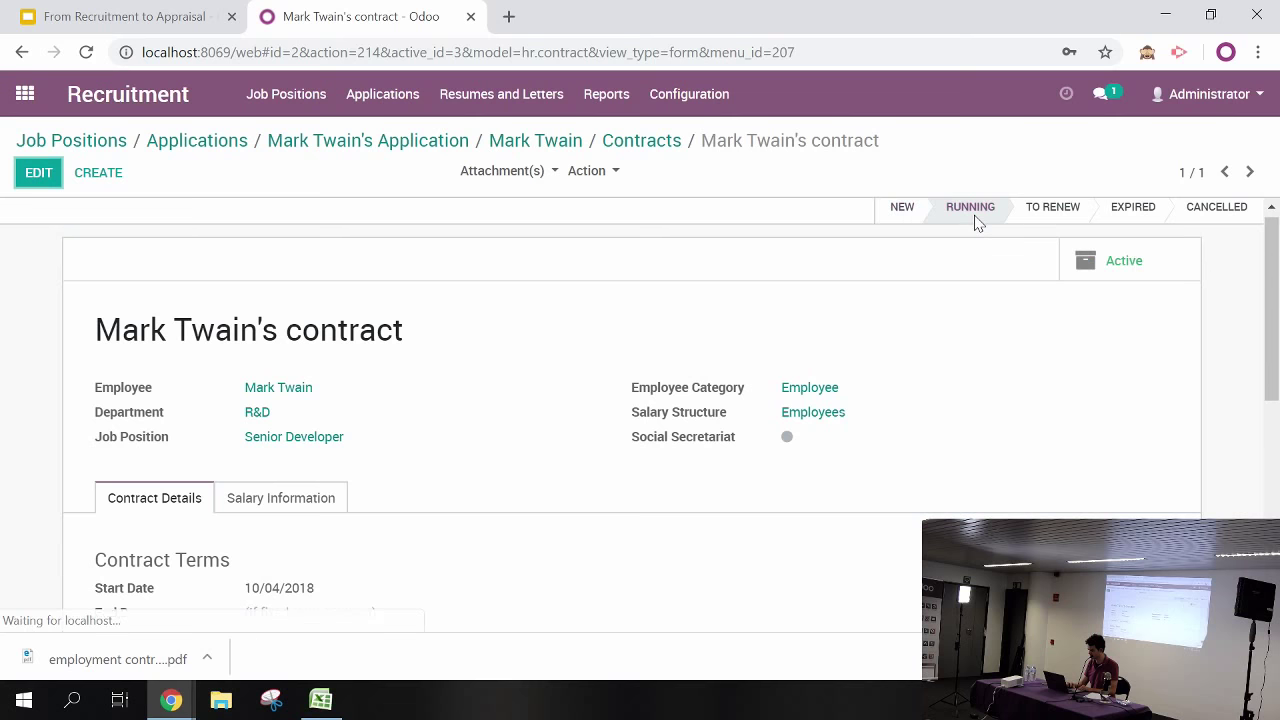
pyautogui.moveTo(1272, 326); pyautogui.dragTo(1272, 545)
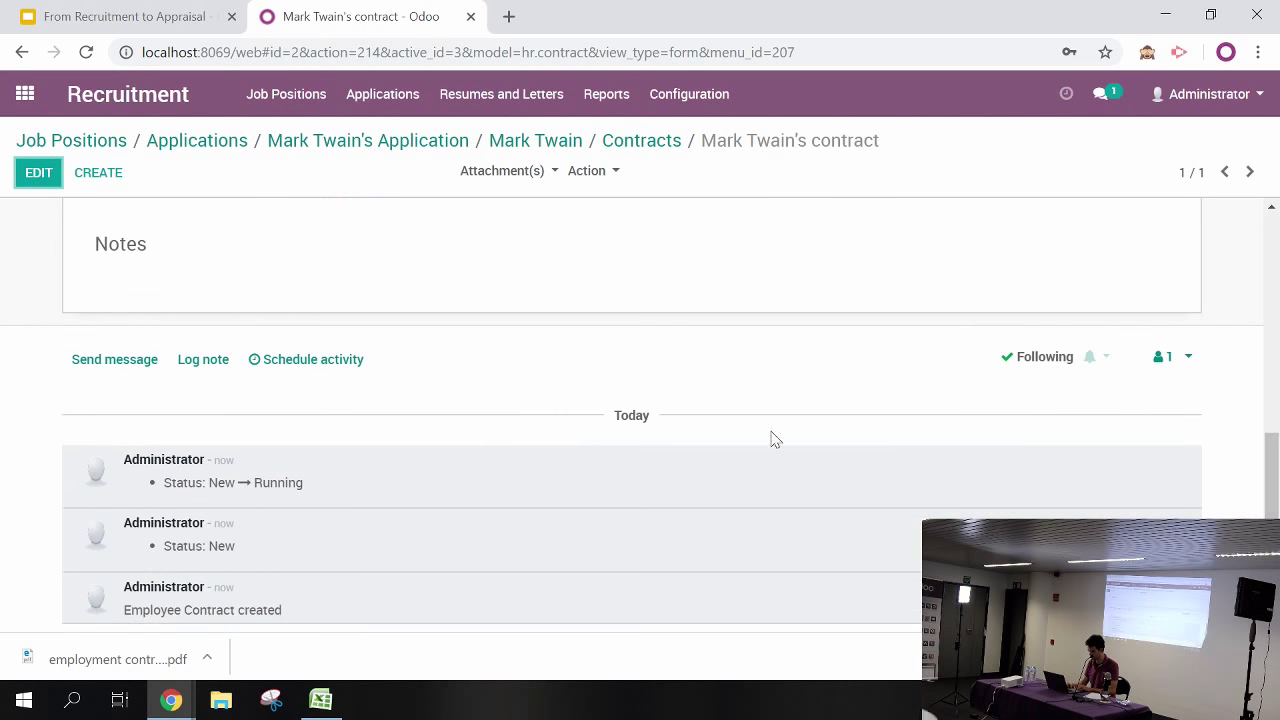
# Attach the employment contract PDF from Downloads to a contract log note and preview it
pyautogui.click(205, 370)
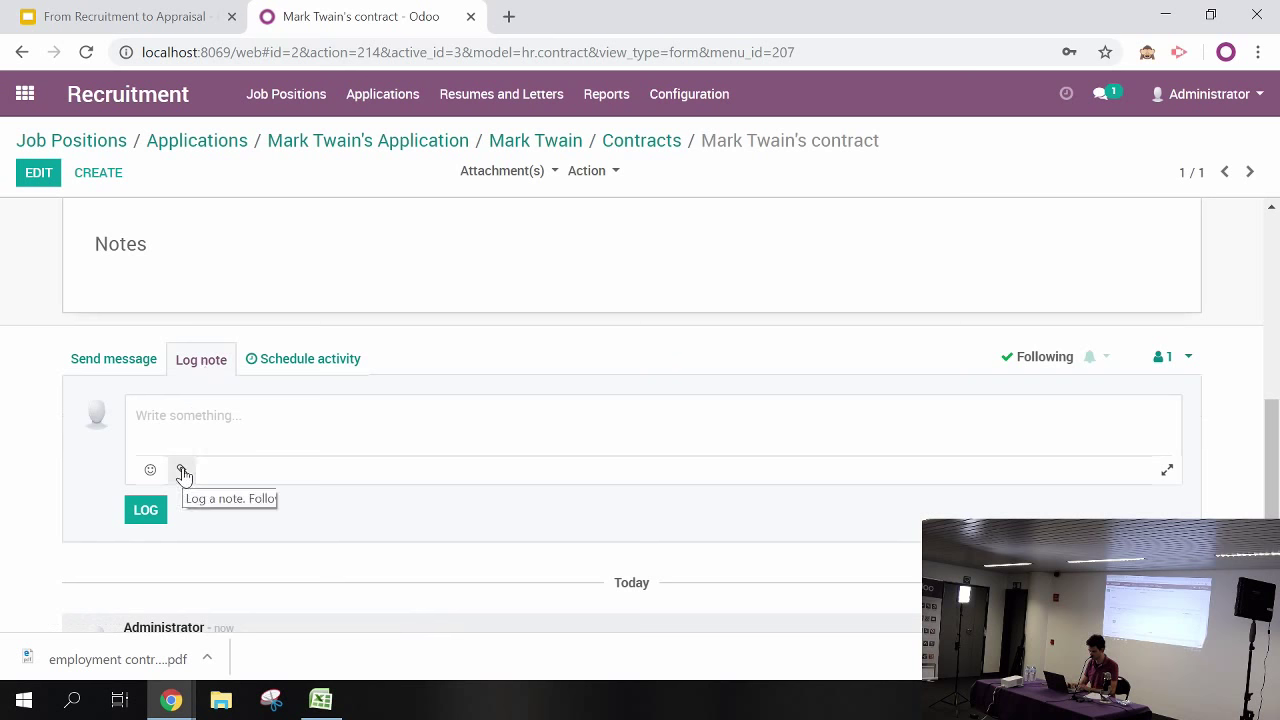
pyautogui.click(182, 470)
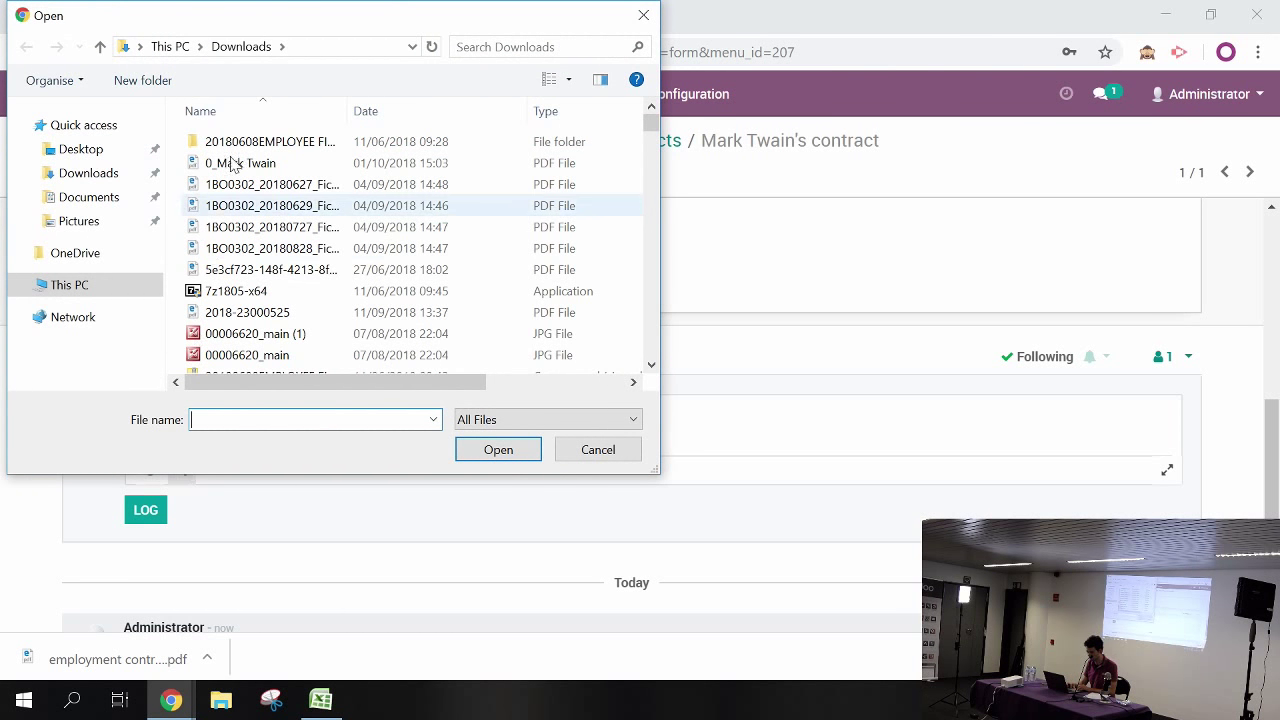
pyautogui.click(376, 119)
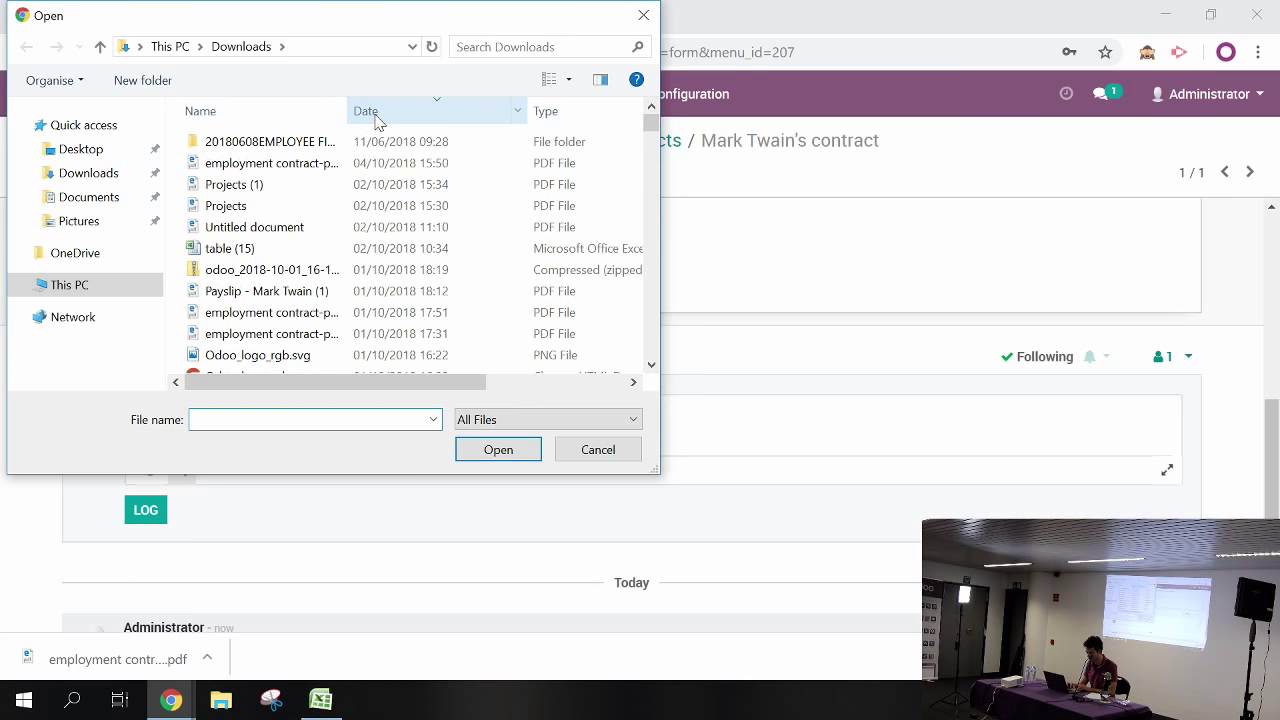
pyautogui.doubleClick(306, 164)
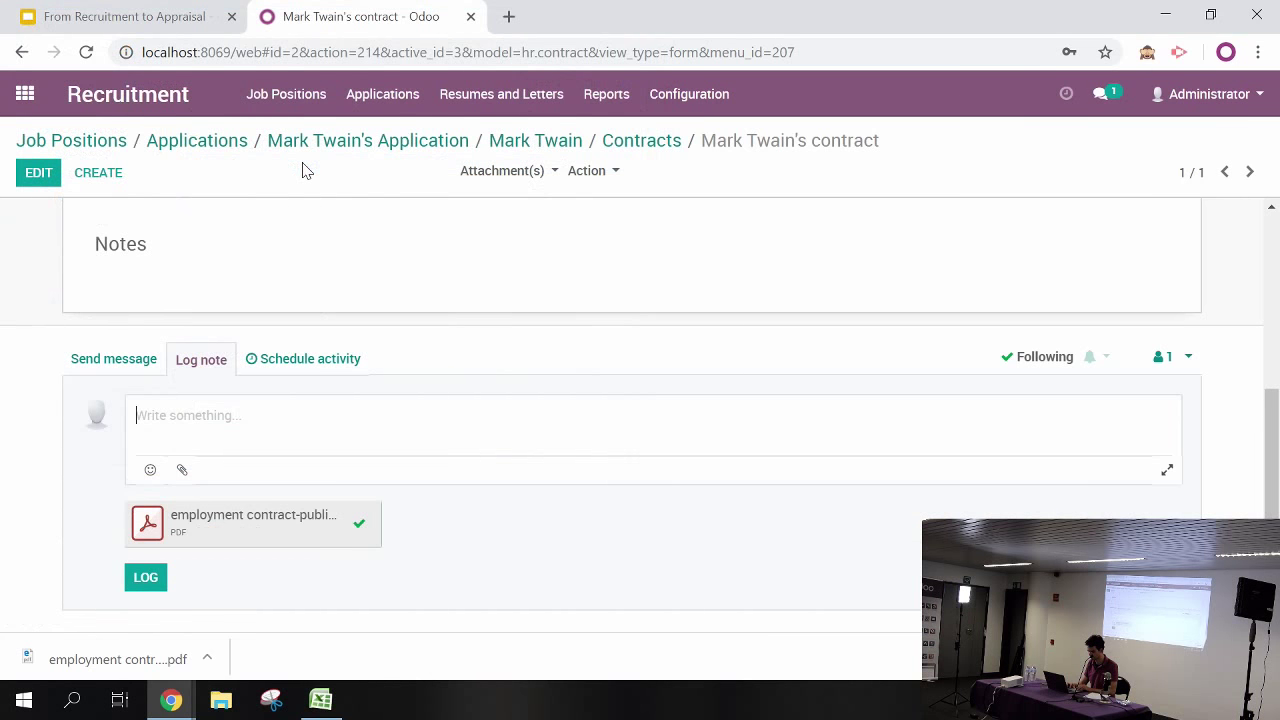
pyautogui.click(242, 519)
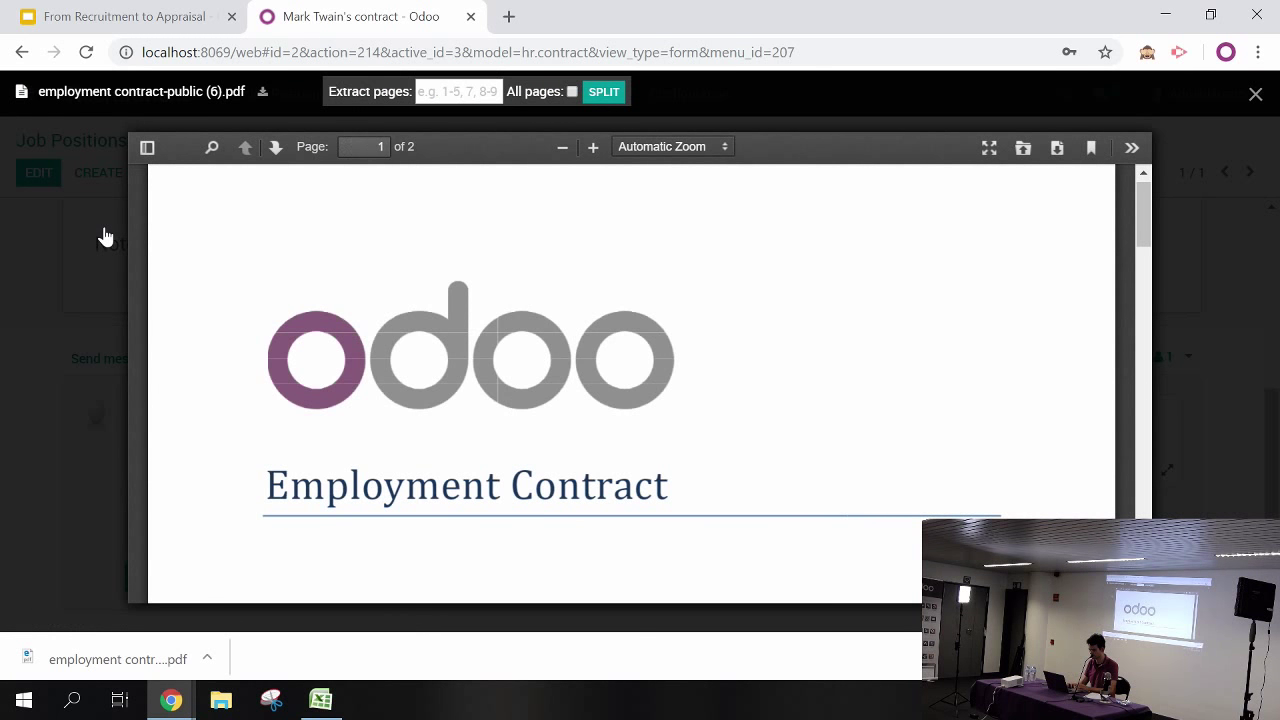
pyautogui.click(105, 236)
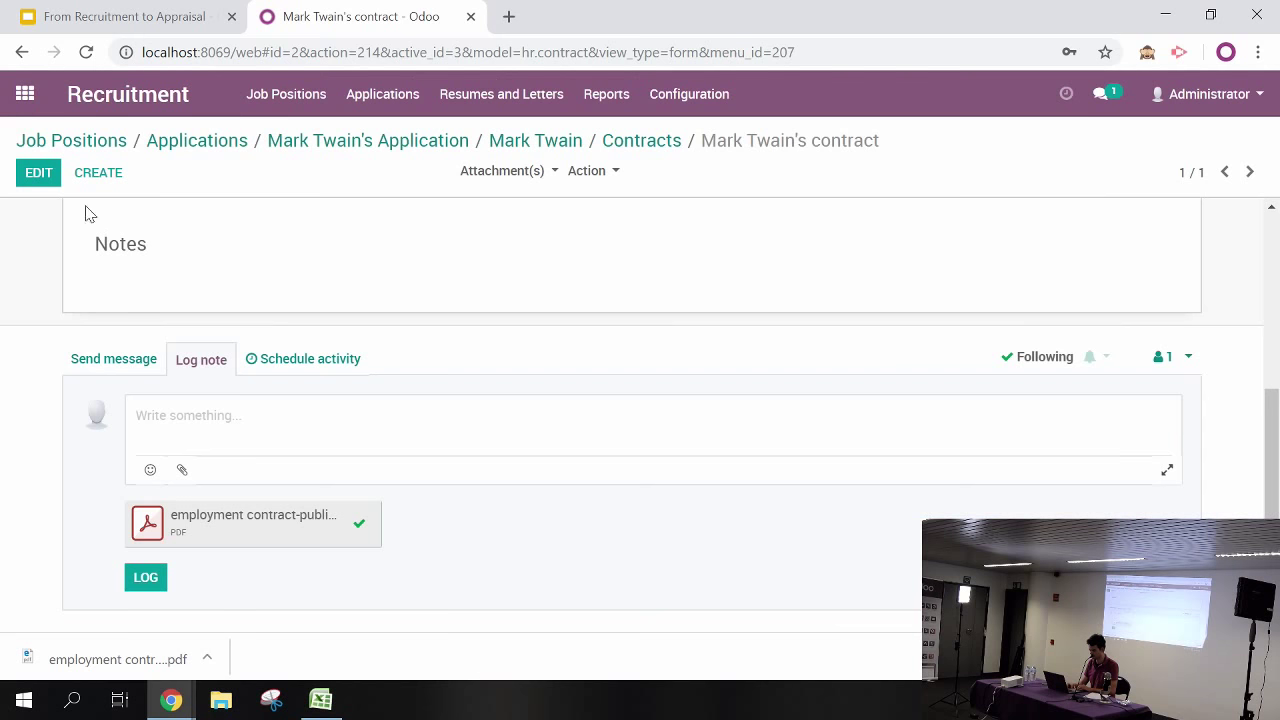
pyautogui.moveTo(1275, 453); pyautogui.dragTo(1277, 280)
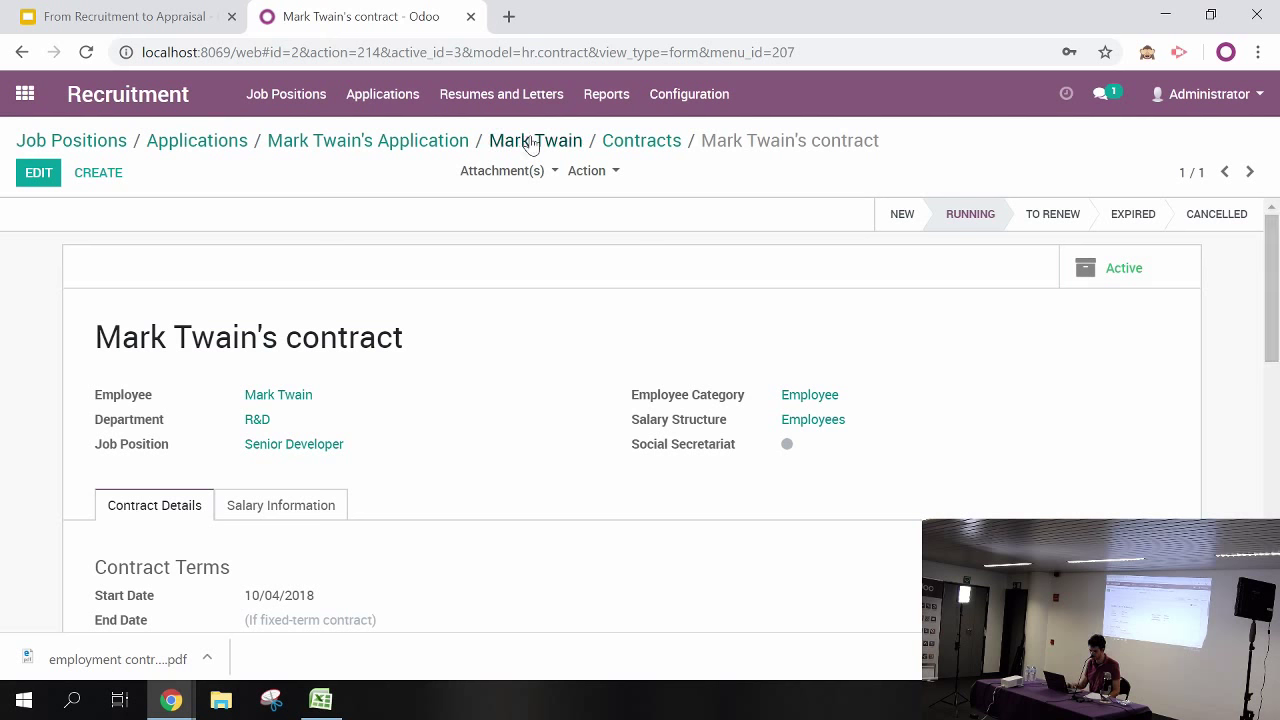
# Open the unassigned Tesla Model S vehicle in the Fleet app for editing
pyautogui.click(25, 94)
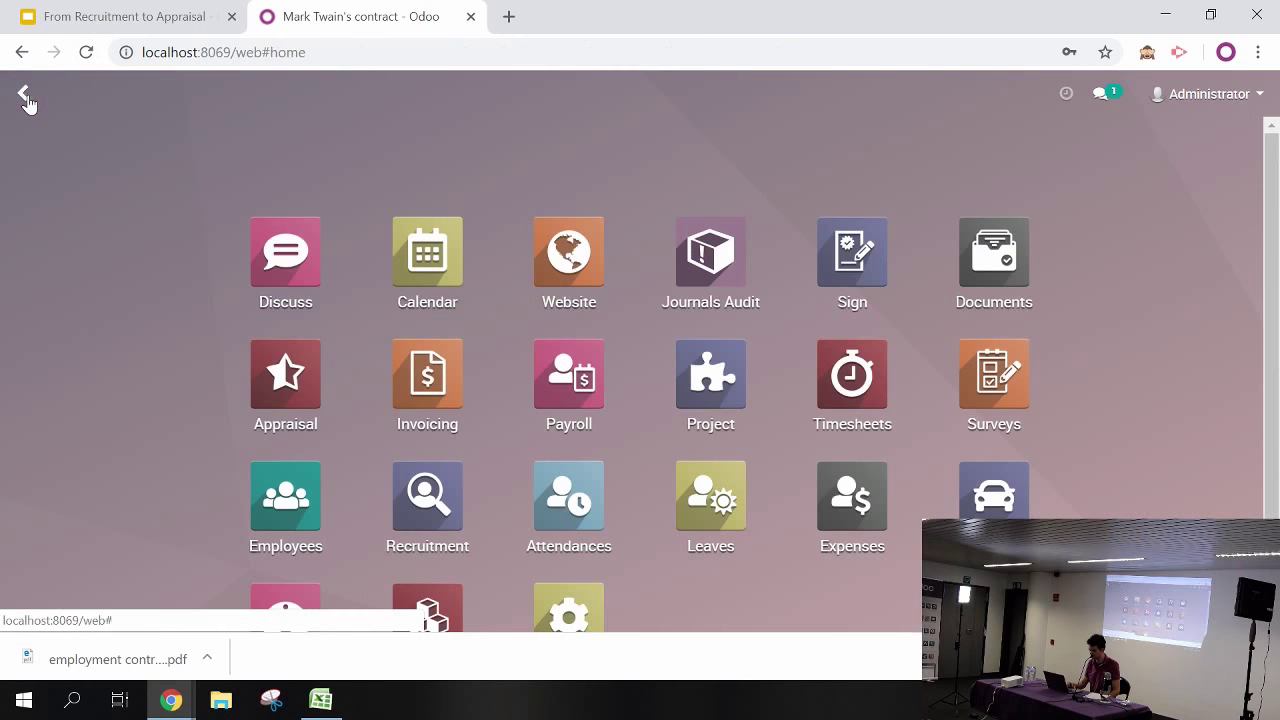
pyautogui.scroll(-1, 1276, 277)
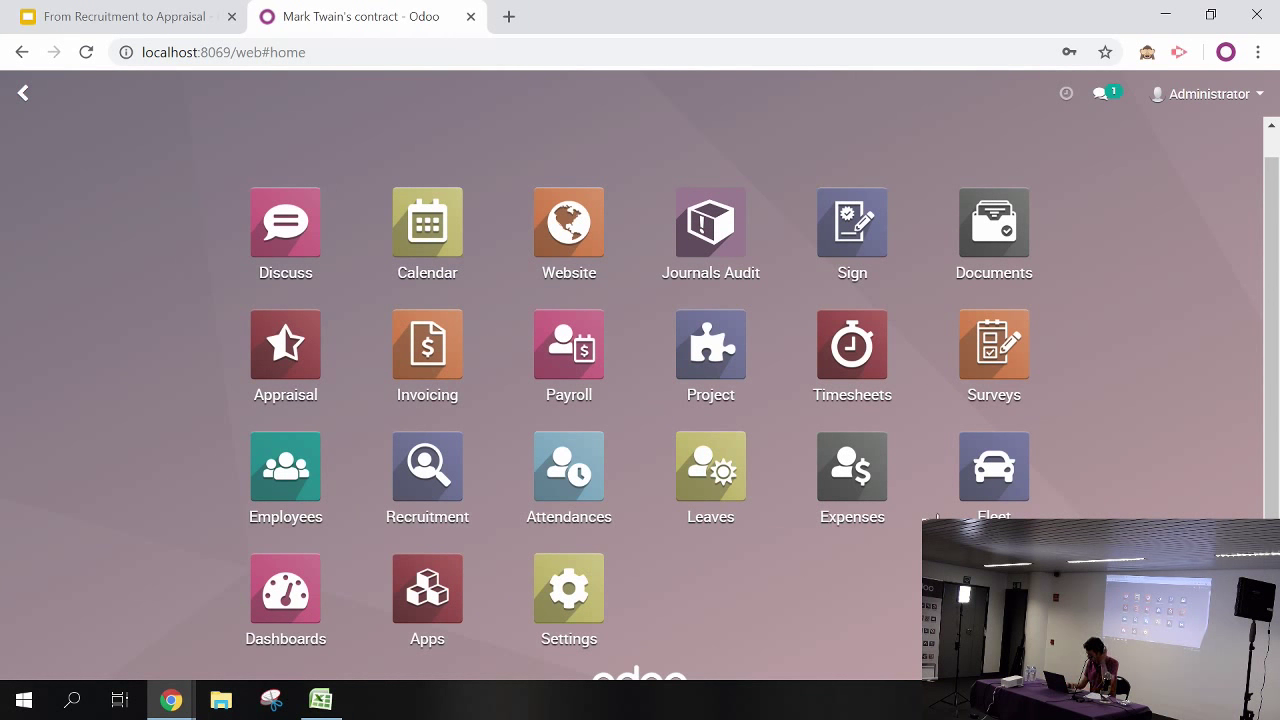
pyautogui.click(988, 472)
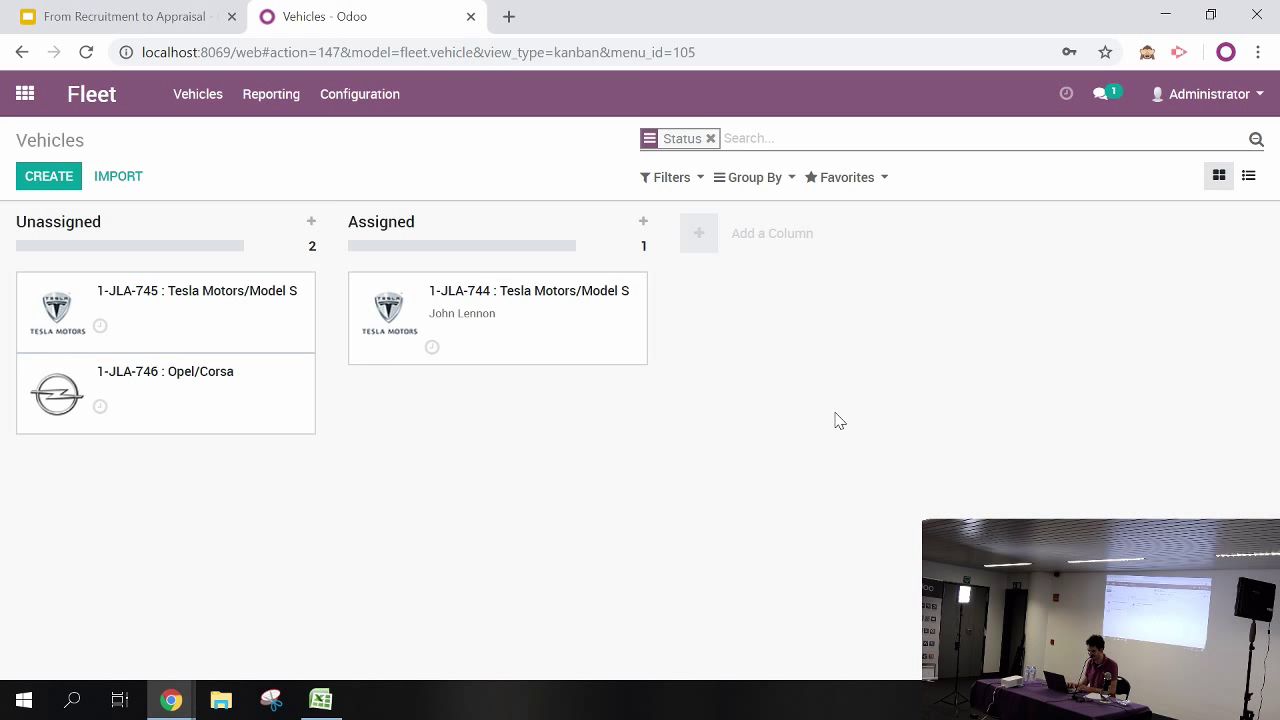
pyautogui.click(227, 316)
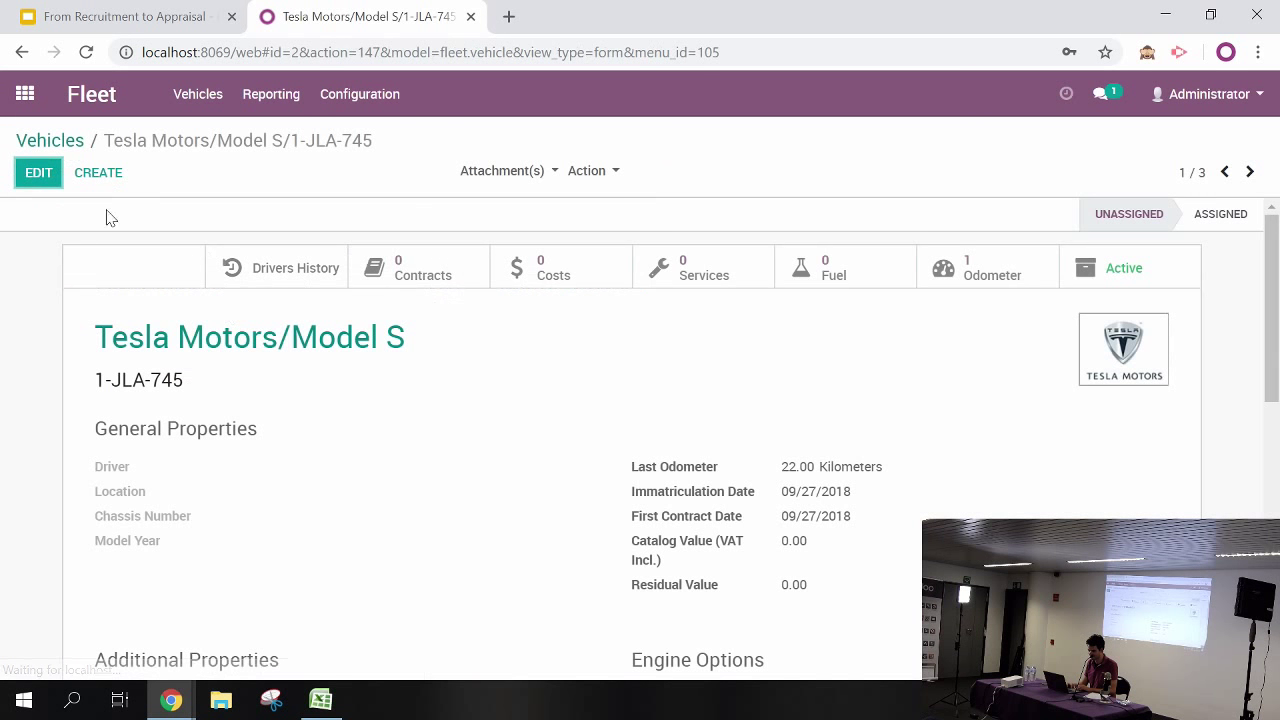
pyautogui.click(40, 184)
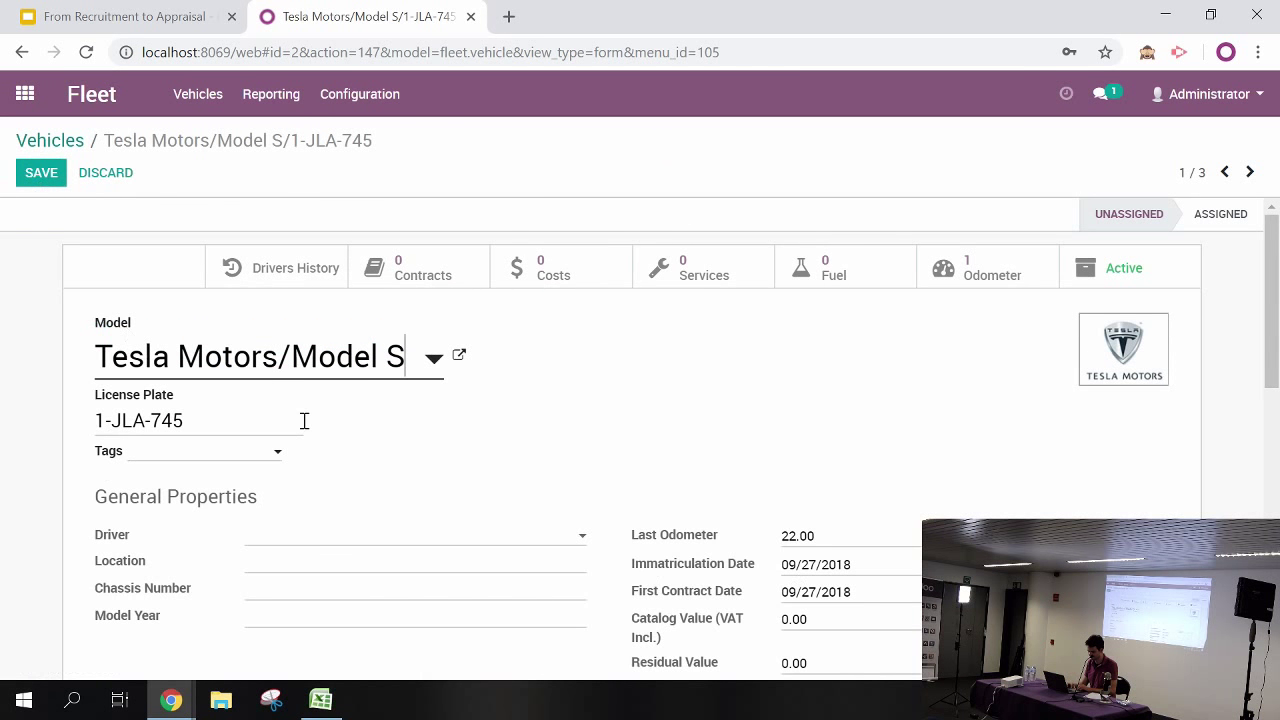
# Set the driver contact, renamed to 'Mark Twain', and save the vehicle
pyautogui.click(358, 541)
pyautogui.write('mark')
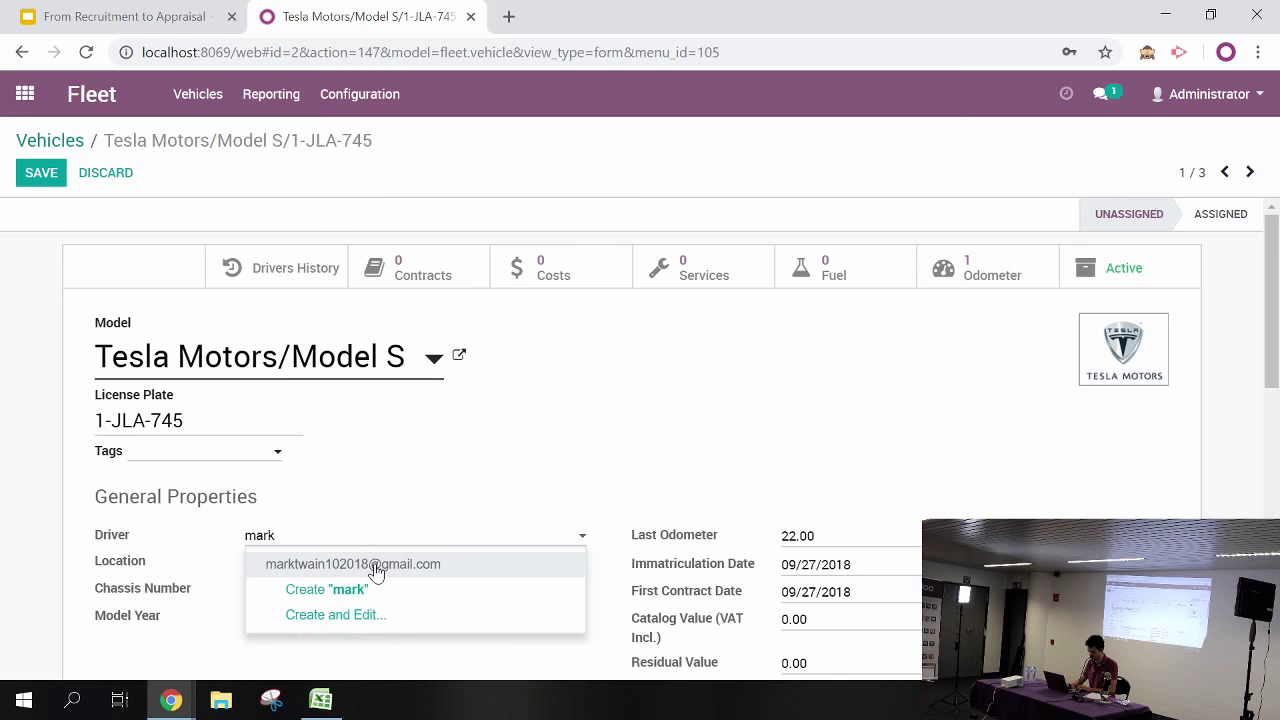
pyautogui.click(376, 566)
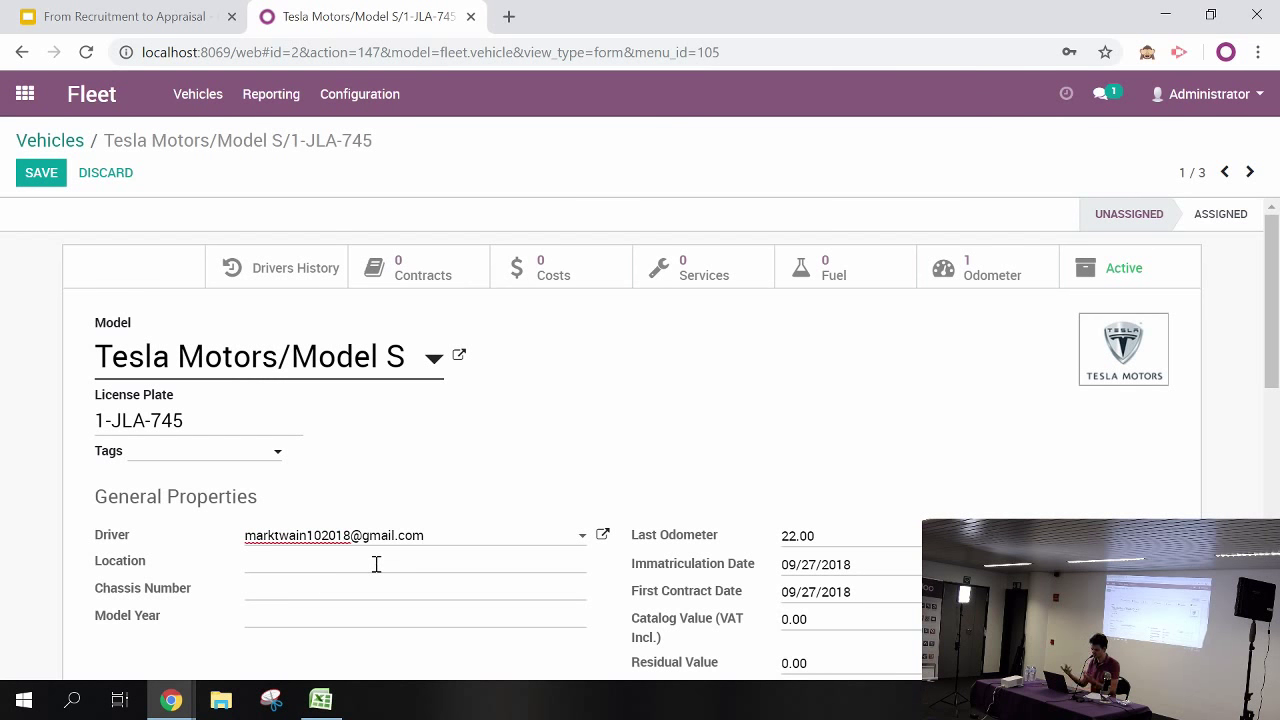
pyautogui.click(601, 538)
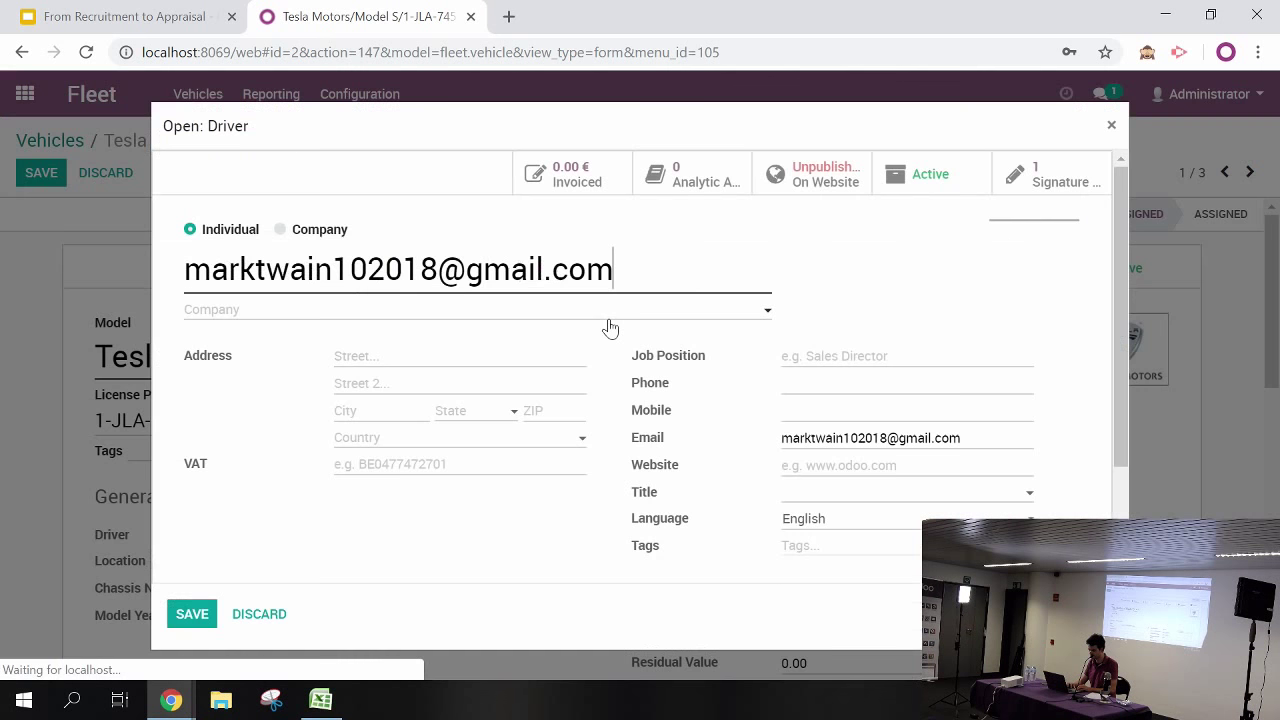
pyautogui.moveTo(612, 270); pyautogui.dragTo(39, 292)
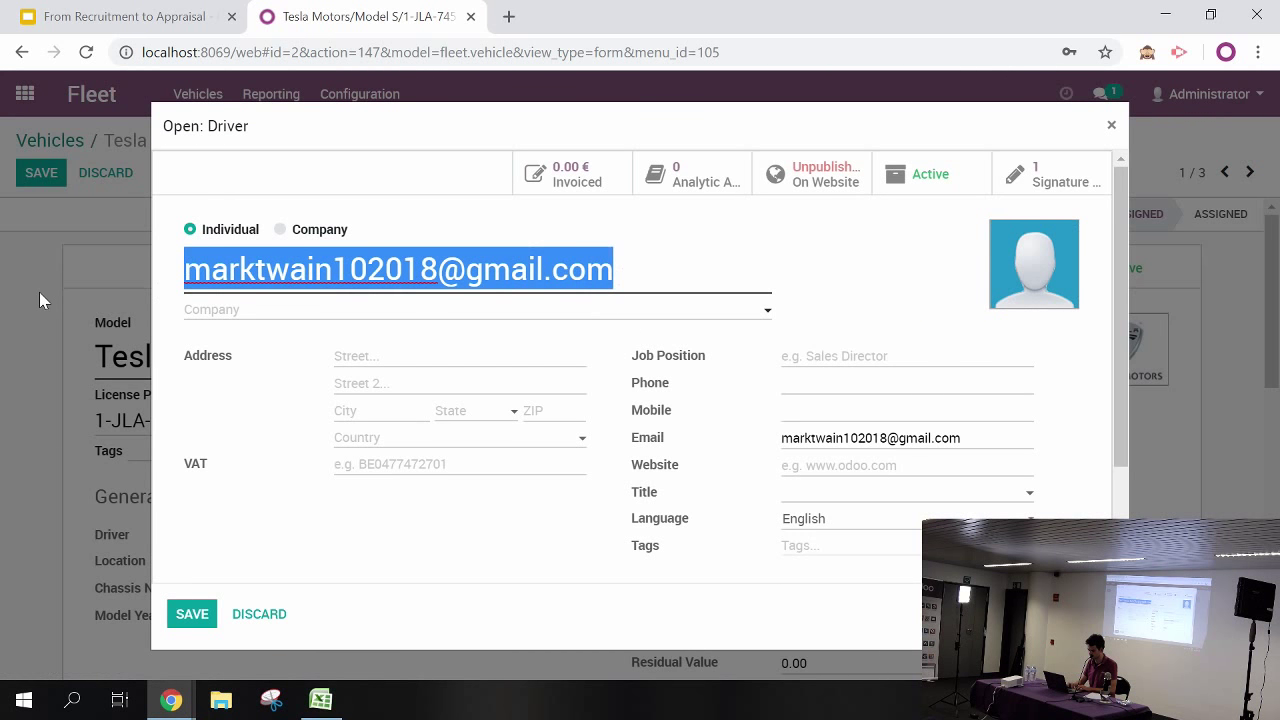
pyautogui.write('Mark ')
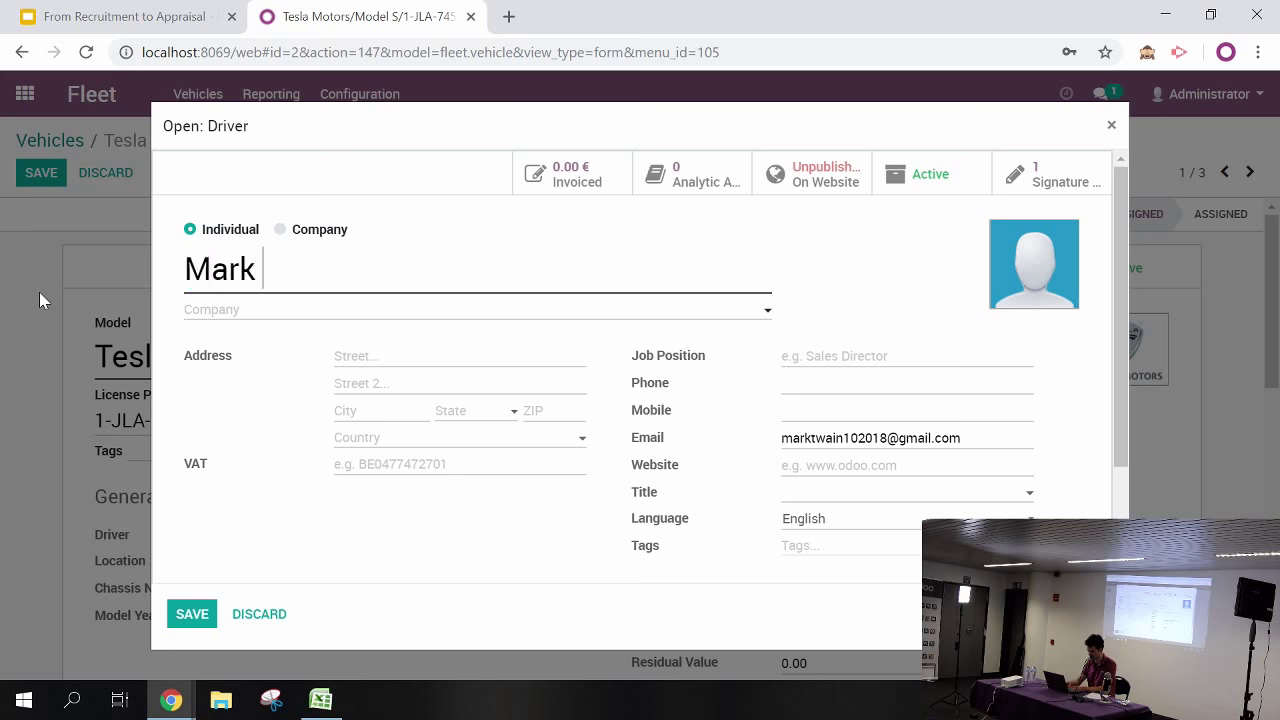
pyautogui.write('Twain')
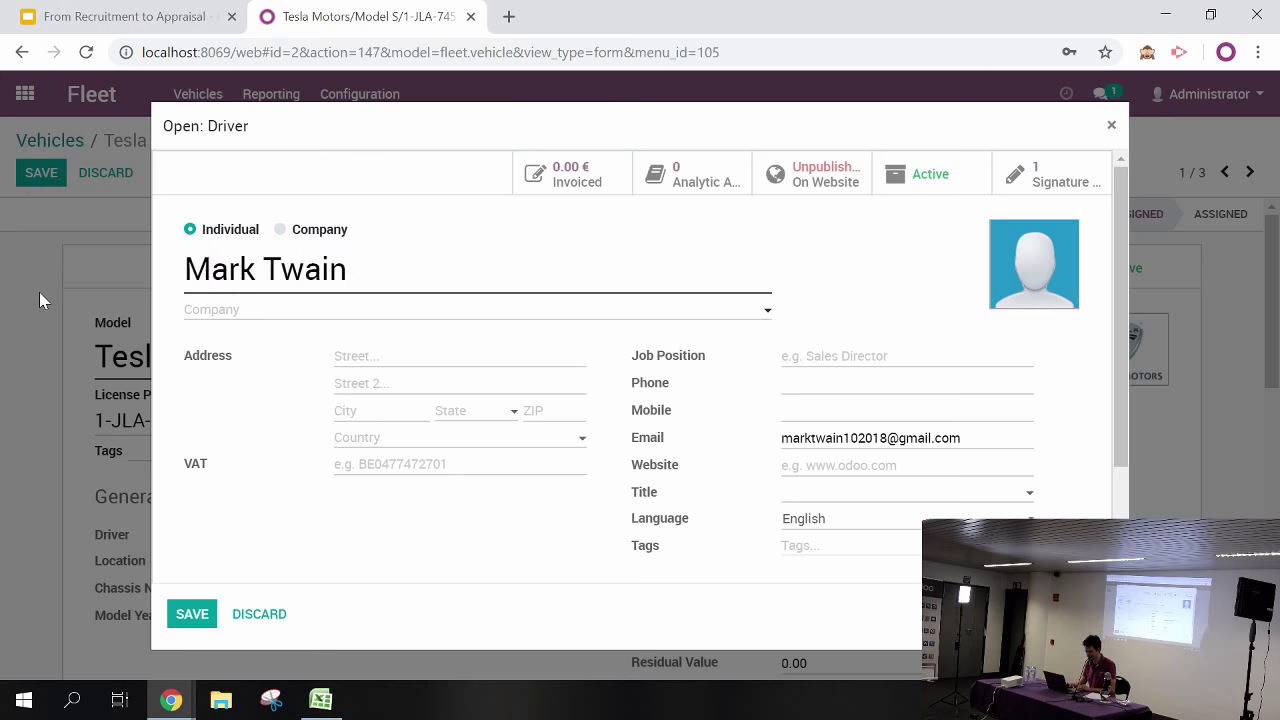
pyautogui.click(191, 613)
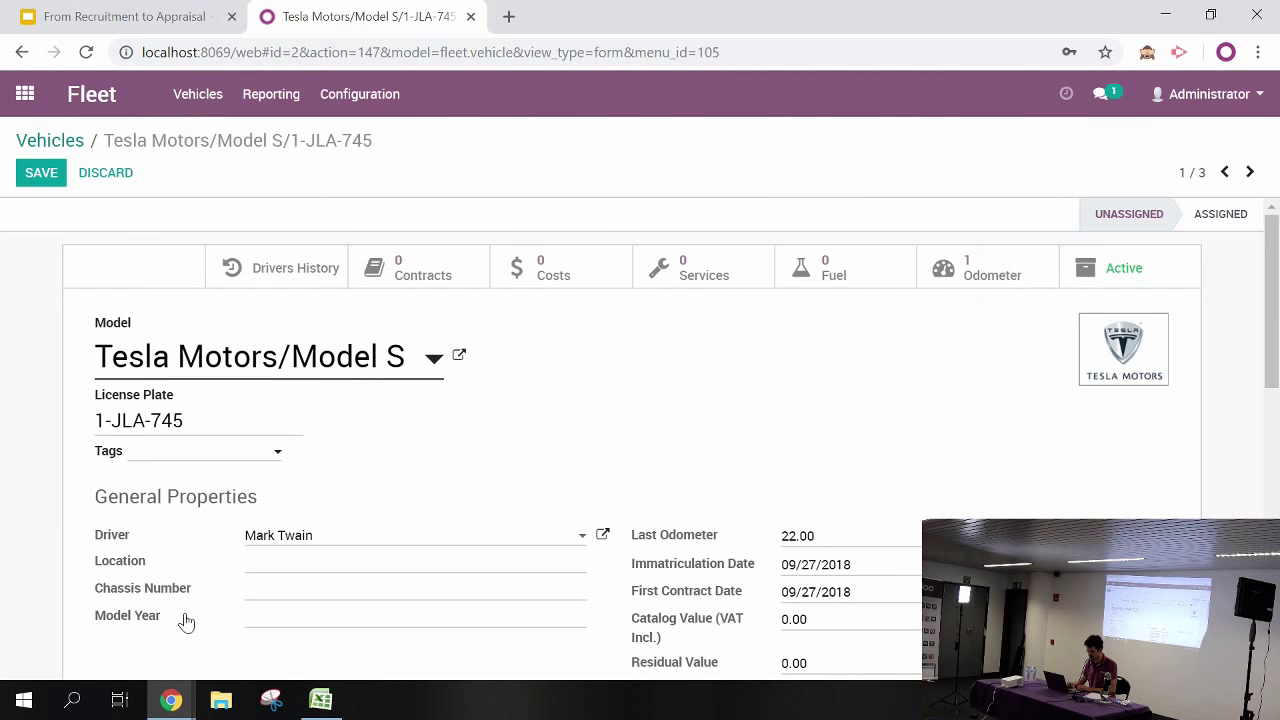
pyautogui.click(42, 180)
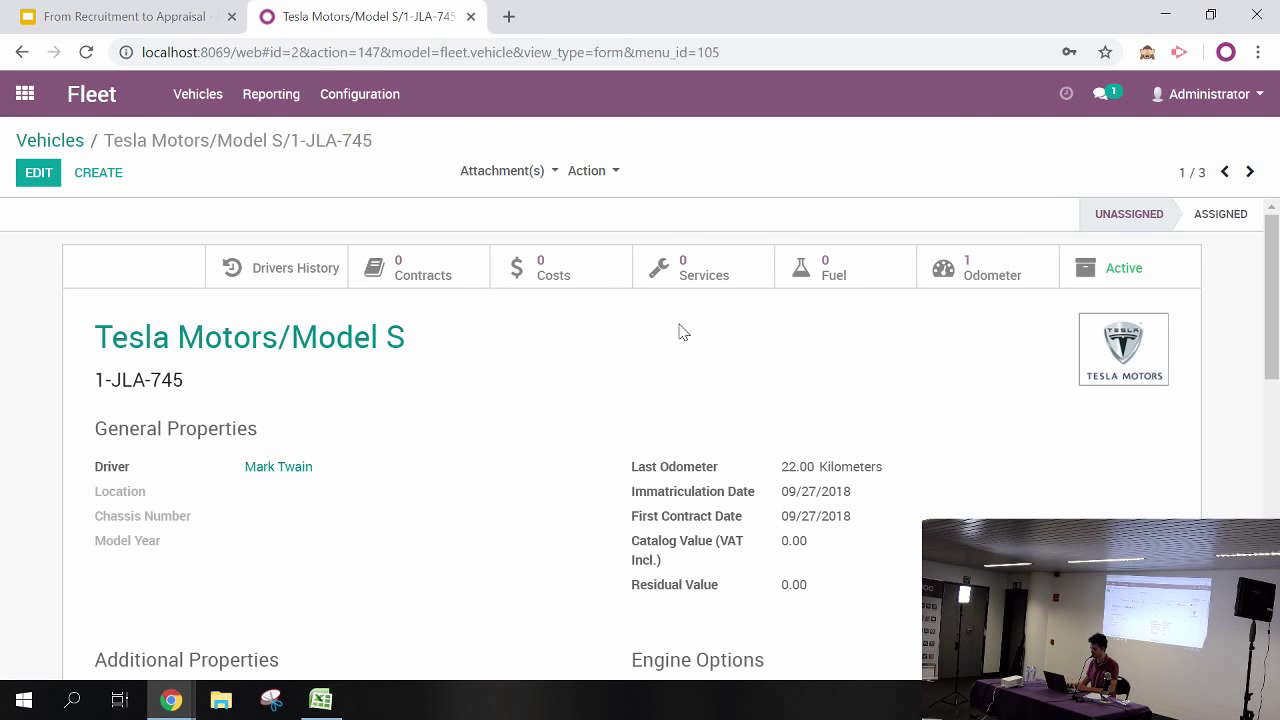
pyautogui.click(24, 95)
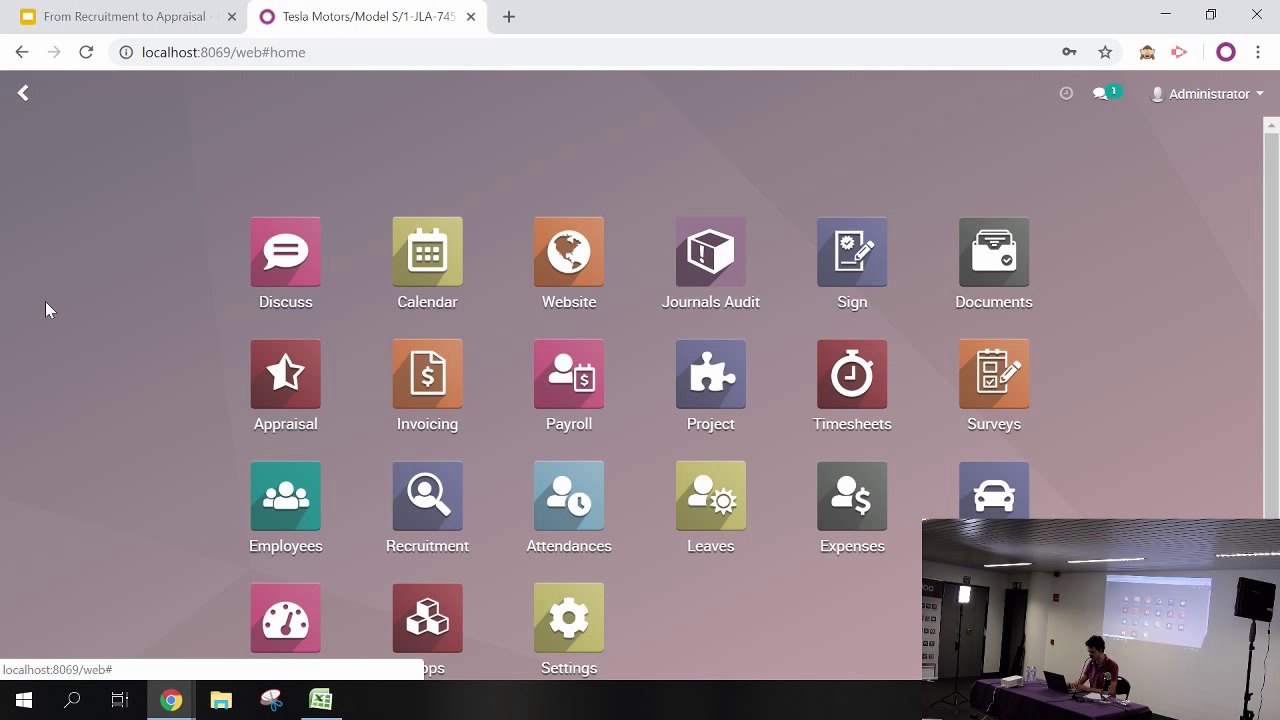
# Show all leave allocations in the Leaves app and start a new allocation
pyautogui.click(716, 520)
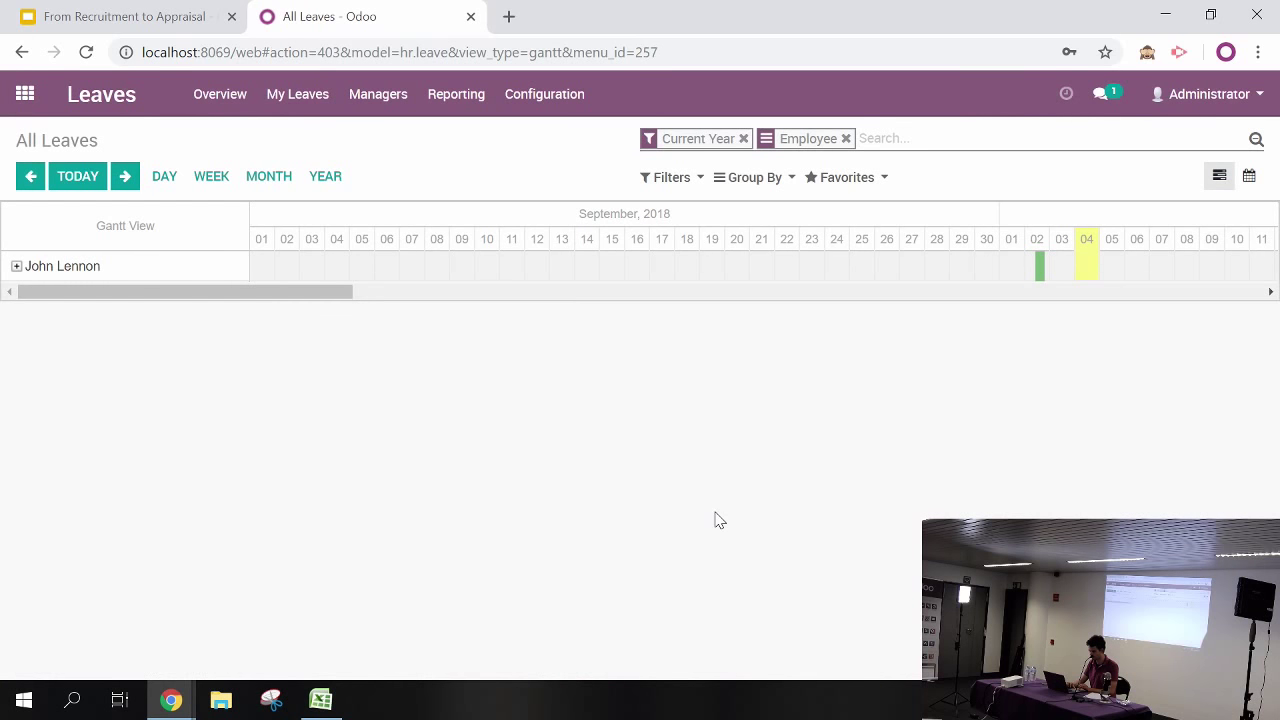
pyautogui.click(376, 104)
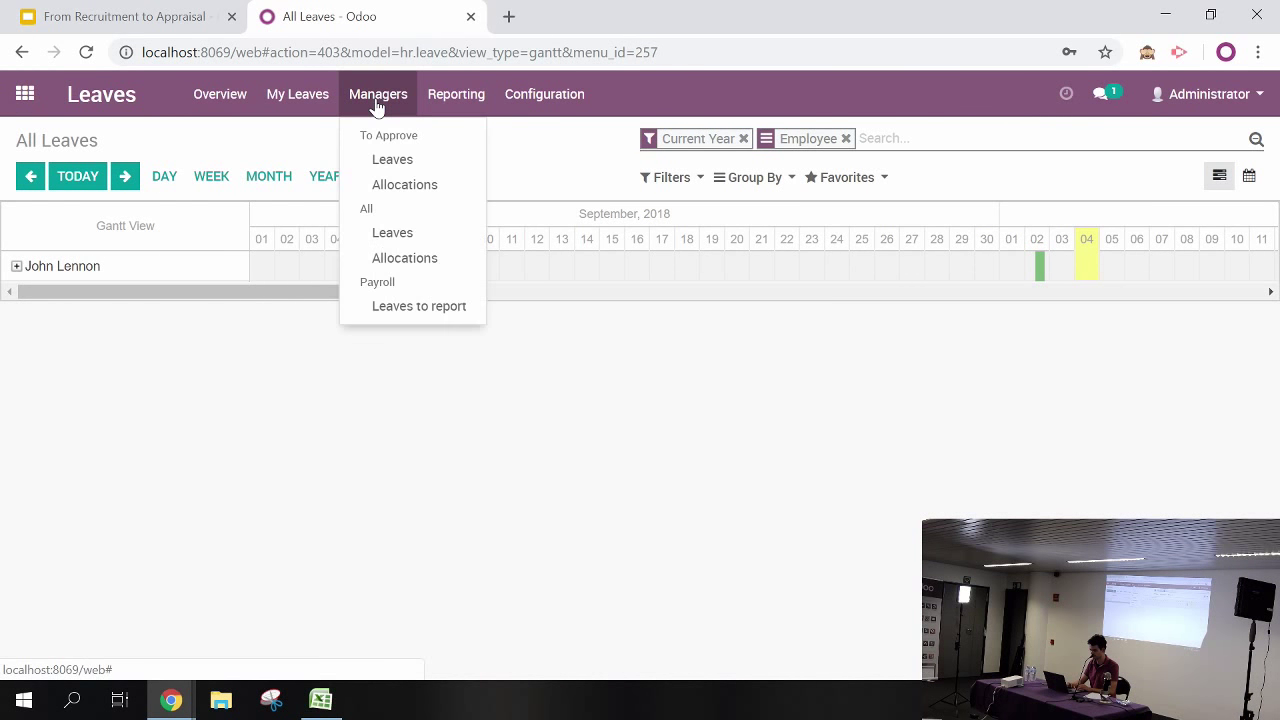
pyautogui.click(381, 260)
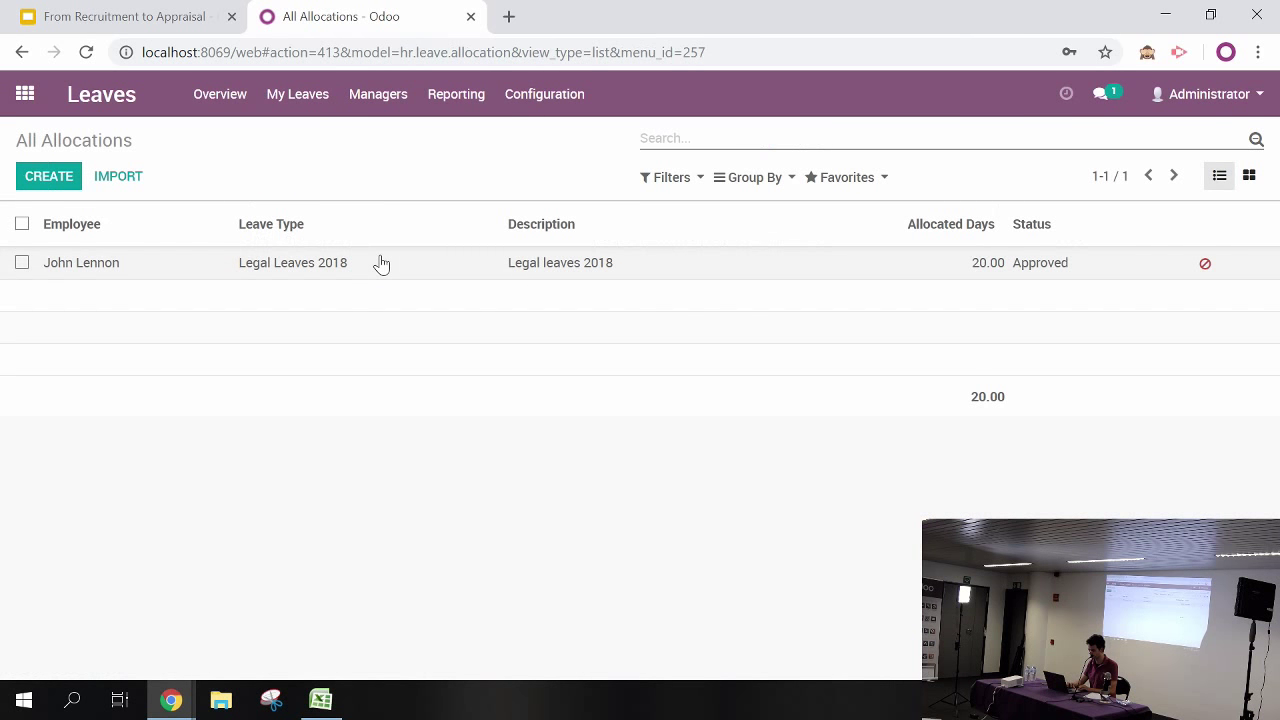
pyautogui.click(49, 177)
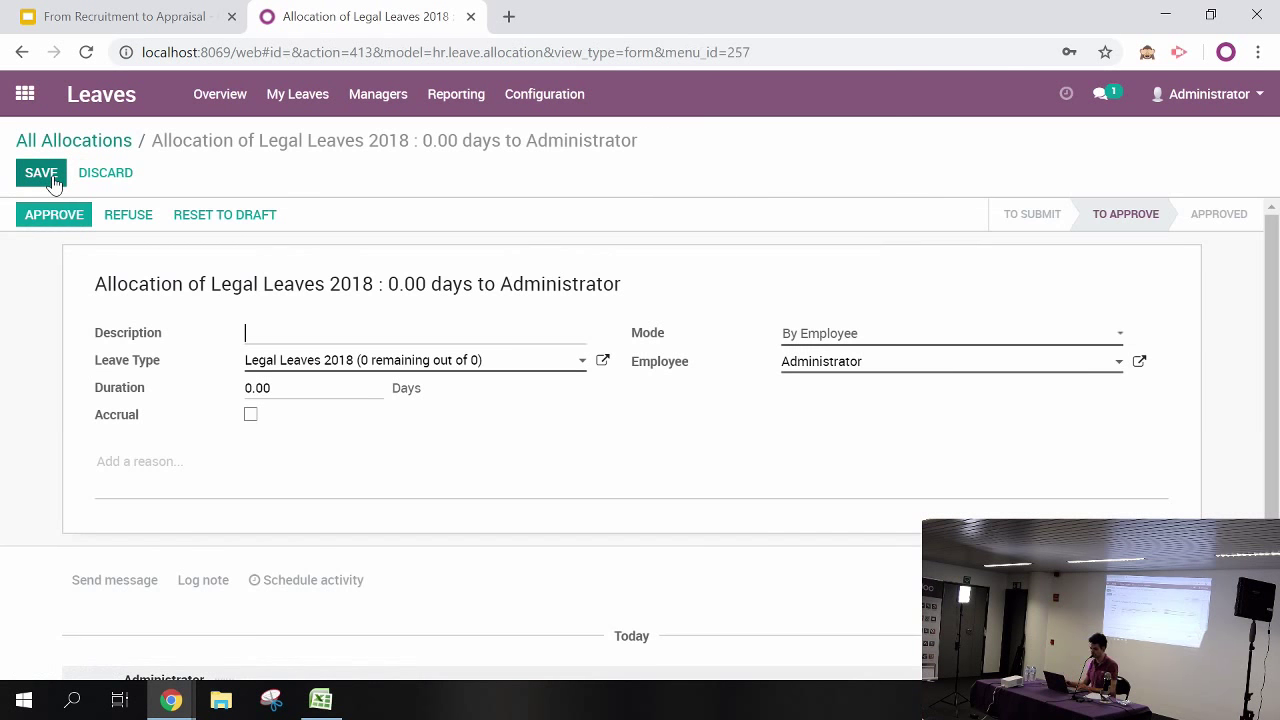
# Create a 5-day allocation described 'Legal Leaves 2018', accrual off, and approve it
pyautogui.write('Lg')
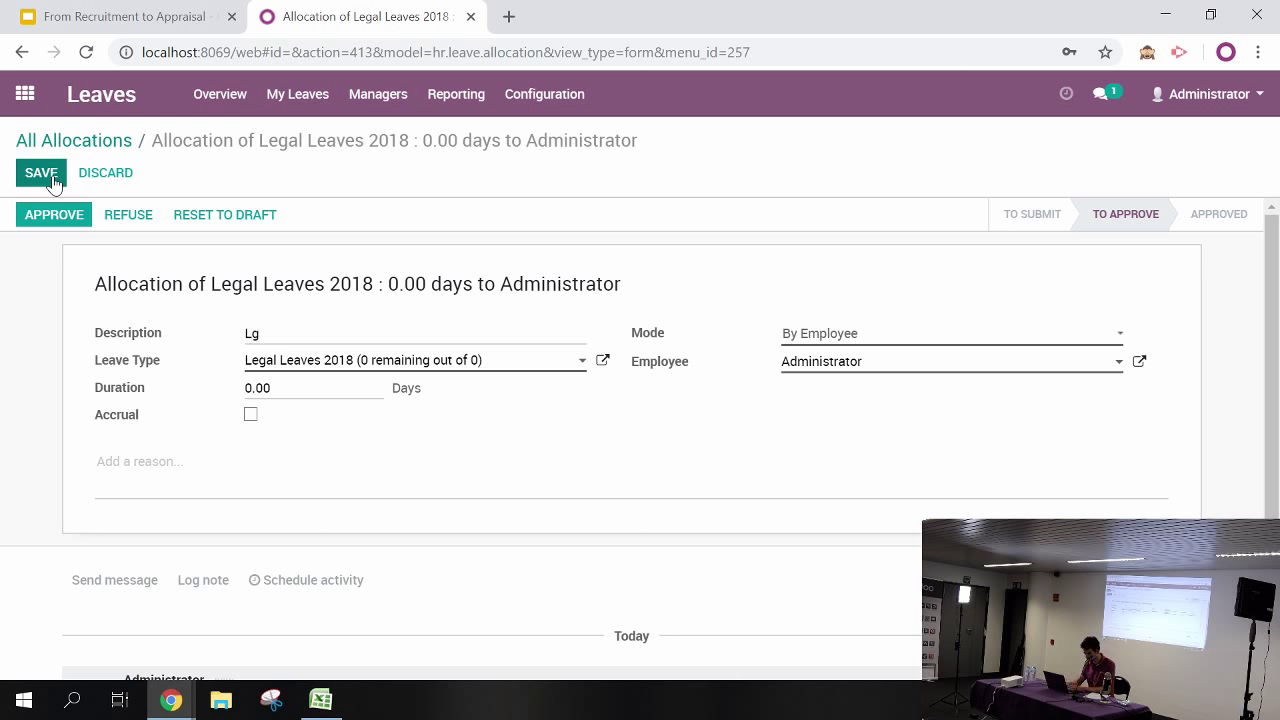
pyautogui.press('BackSpace')
pyautogui.write('egal Leaves 2018')
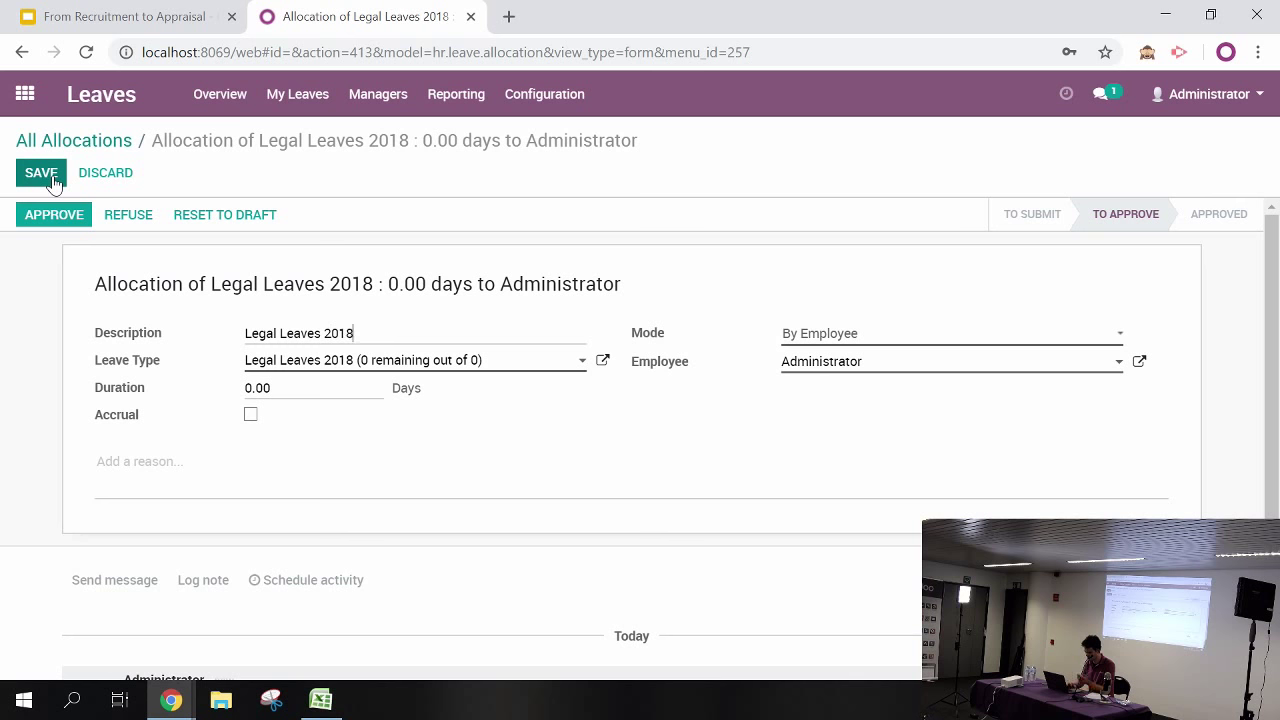
pyautogui.click(292, 389)
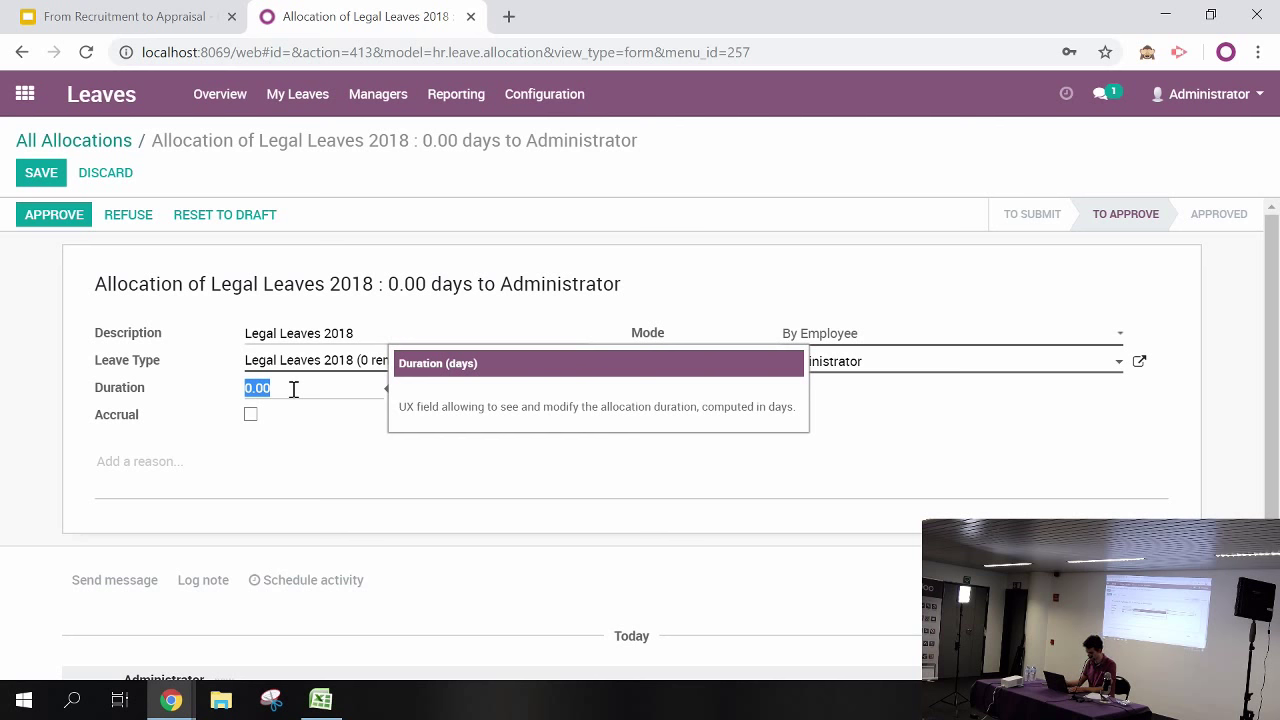
pyautogui.write('5')
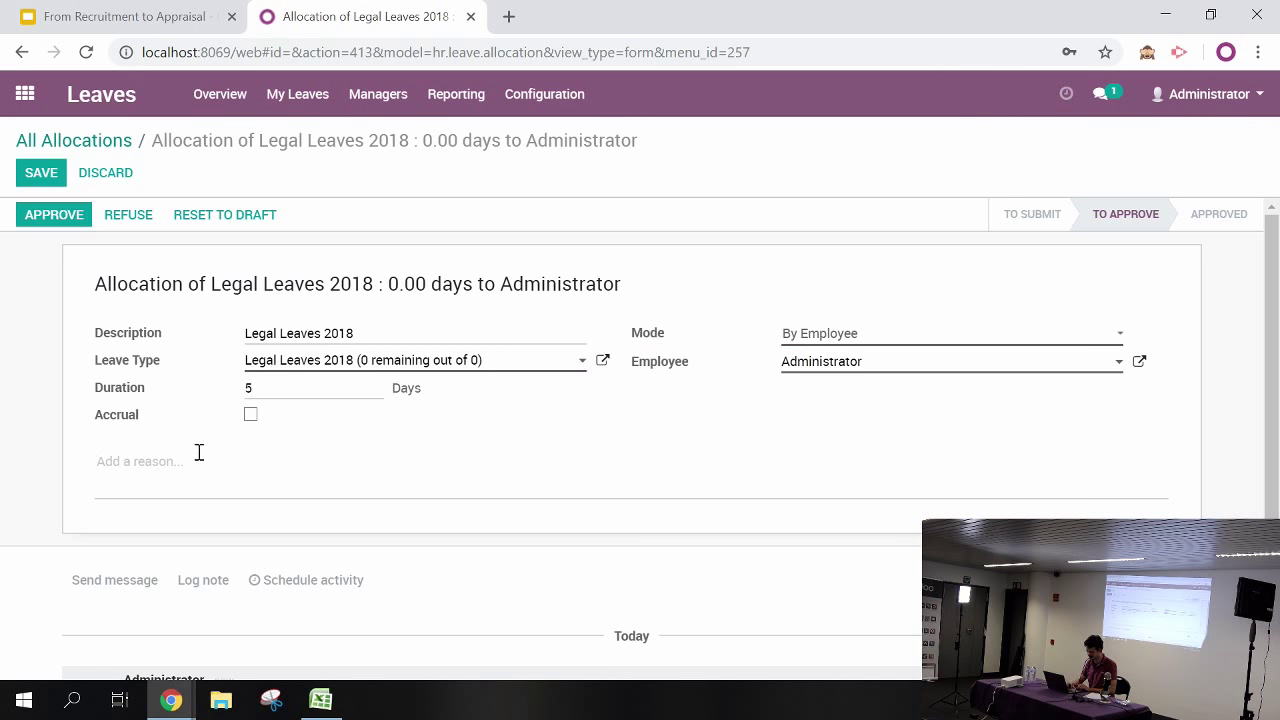
pyautogui.click(251, 415)
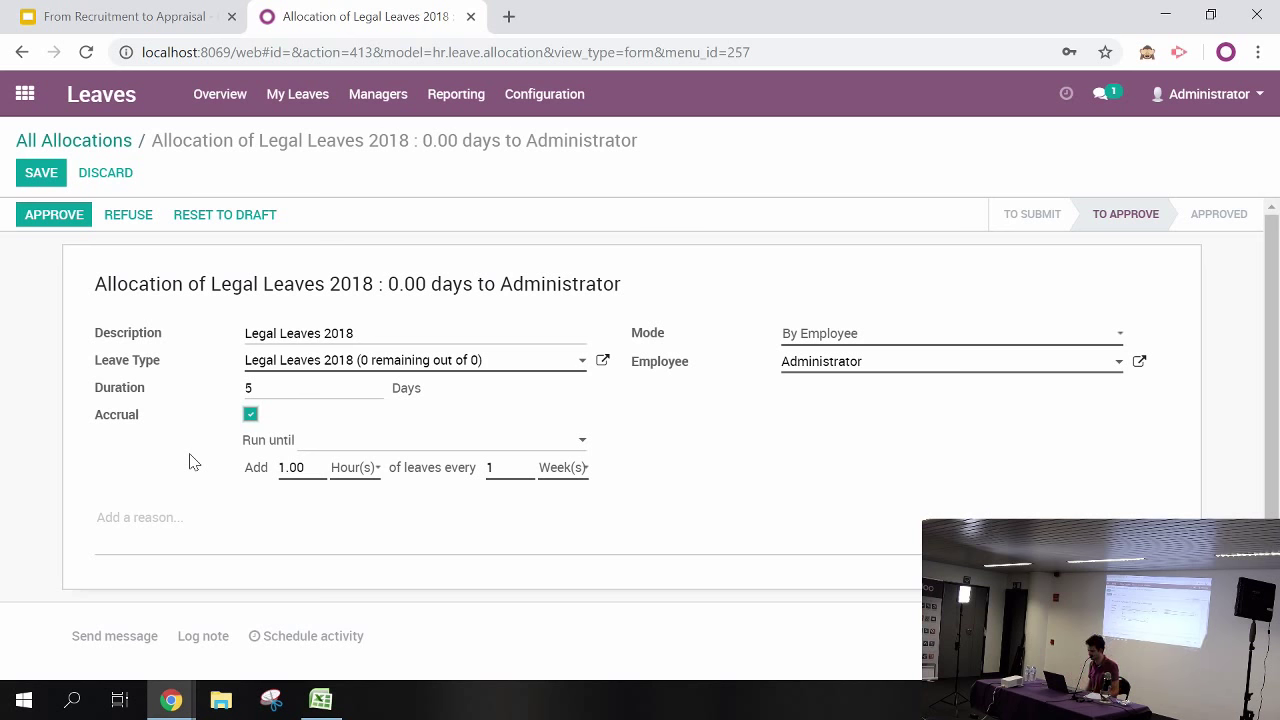
pyautogui.click(251, 417)
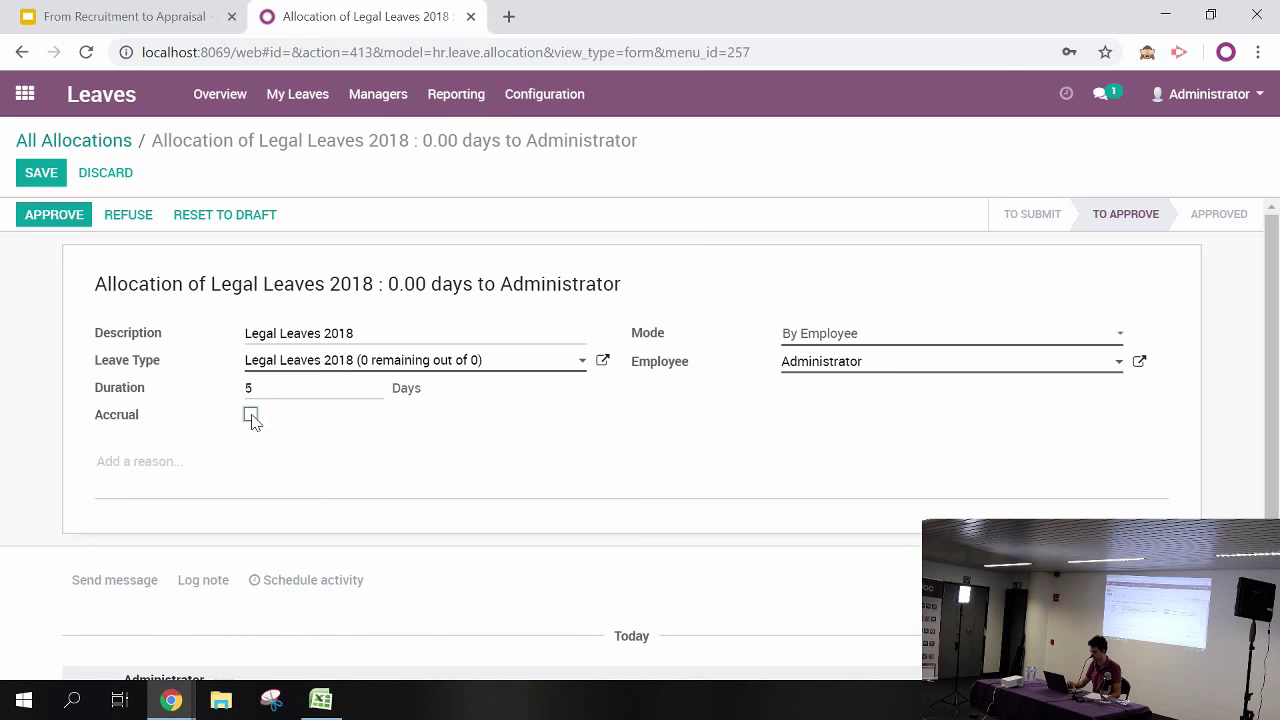
pyautogui.click(50, 217)
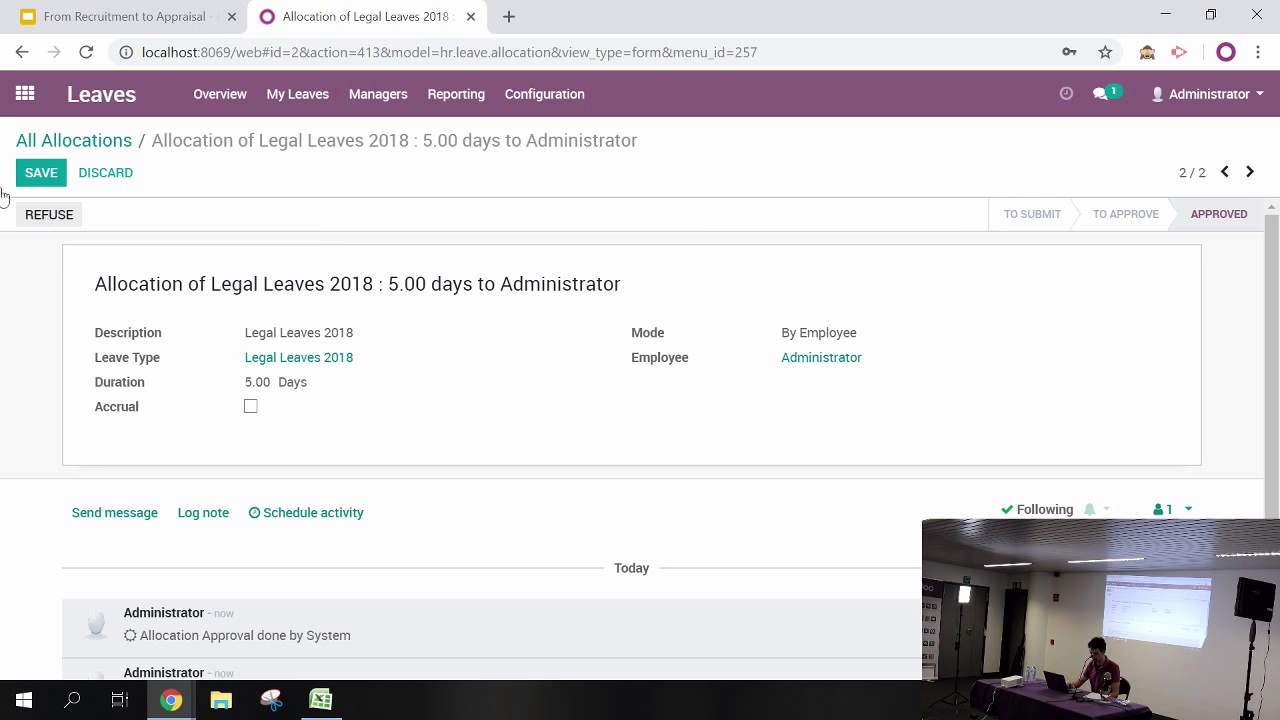
# Go from the apps menu to the Appraisal app and create a new appraisal
pyautogui.click(25, 94)
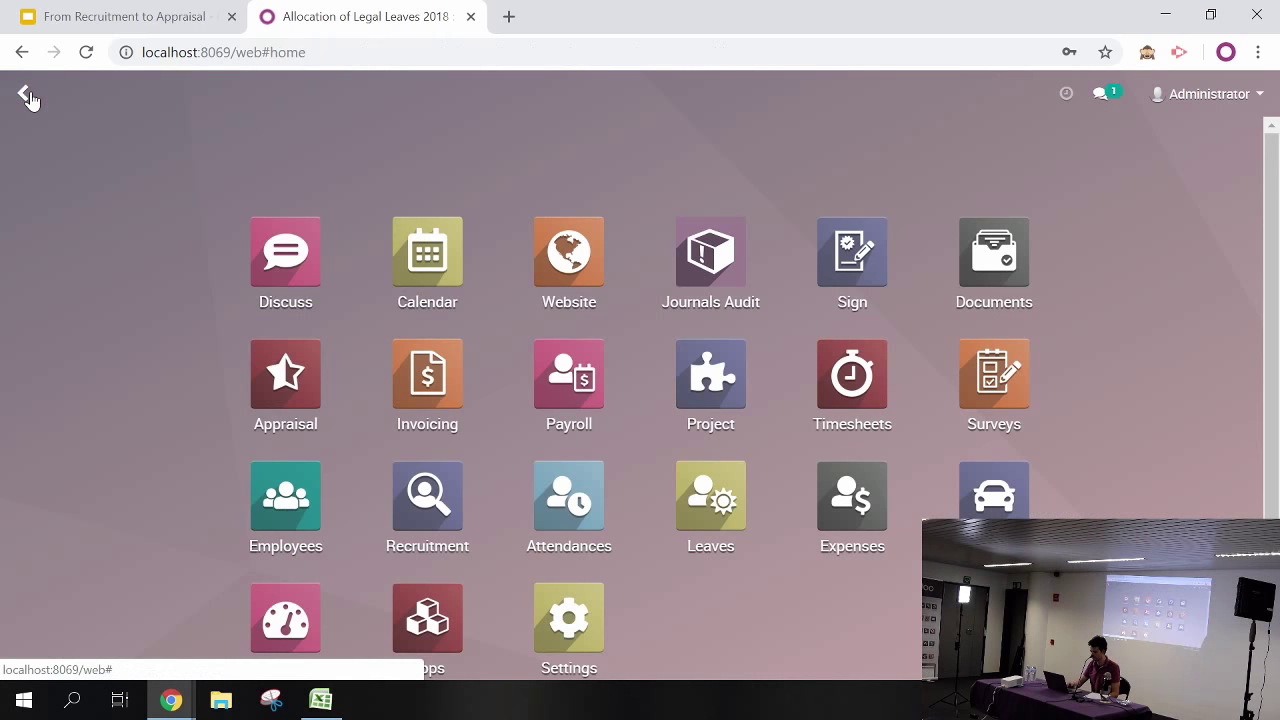
pyautogui.moveTo(1268, 205); pyautogui.dragTo(1262, 263)
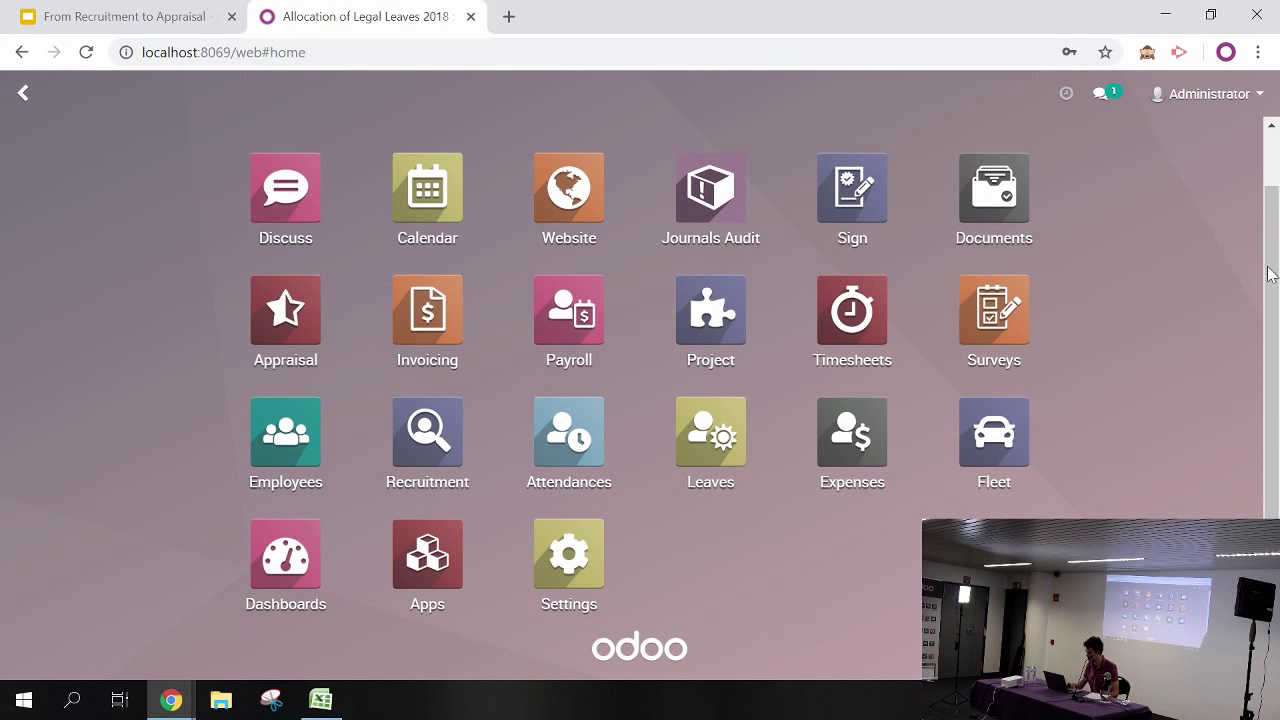
pyautogui.click(287, 316)
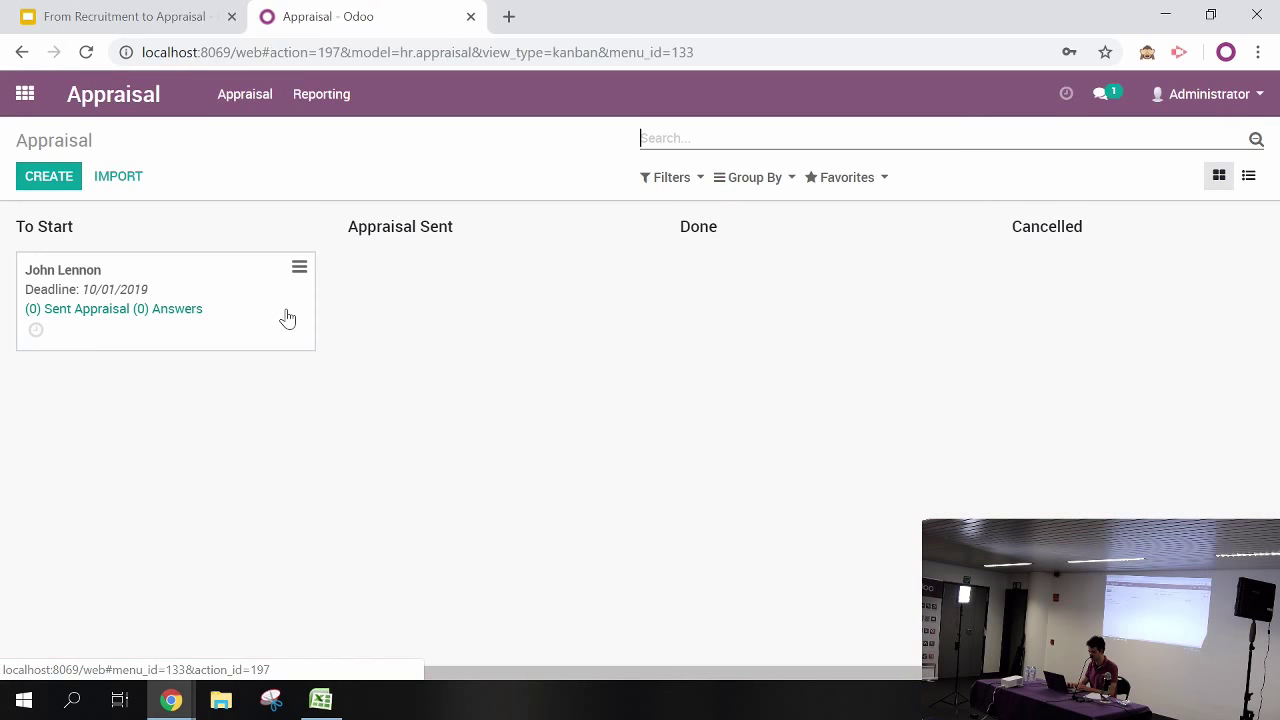
pyautogui.click(62, 185)
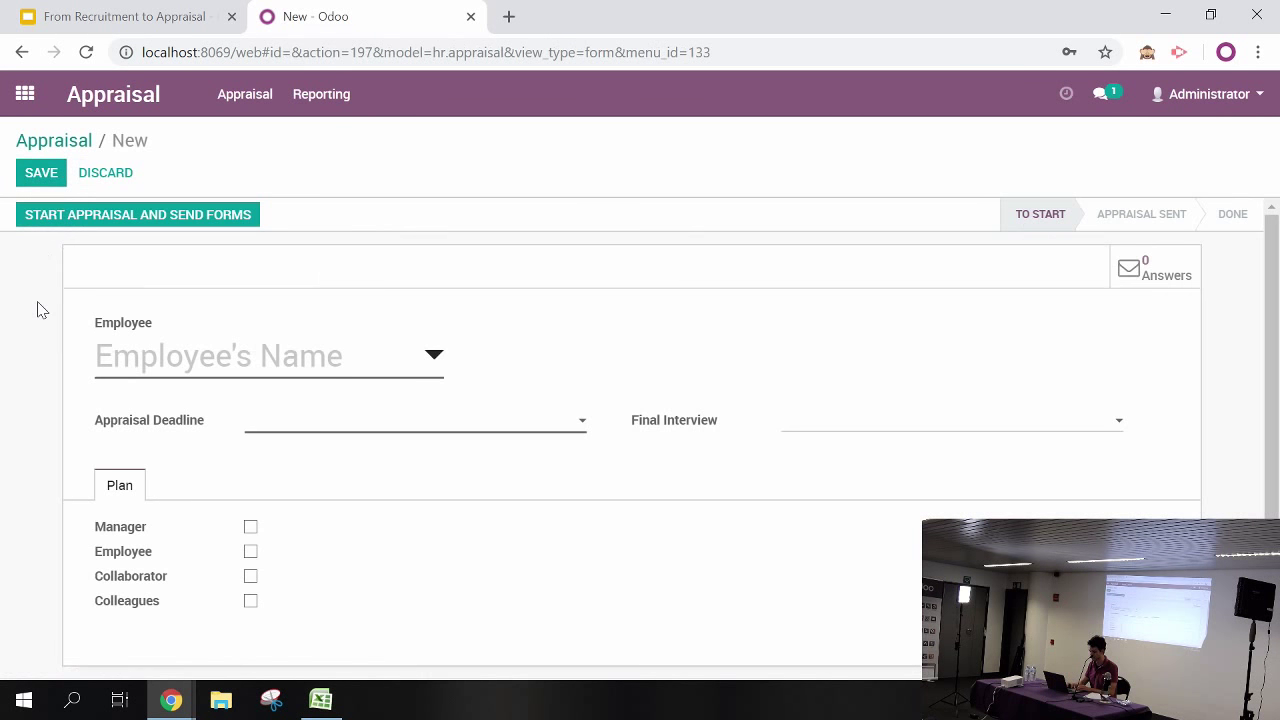
# Choose Mark Twain as the appraised employee with deadline 11/08/2018
pyautogui.click(178, 358)
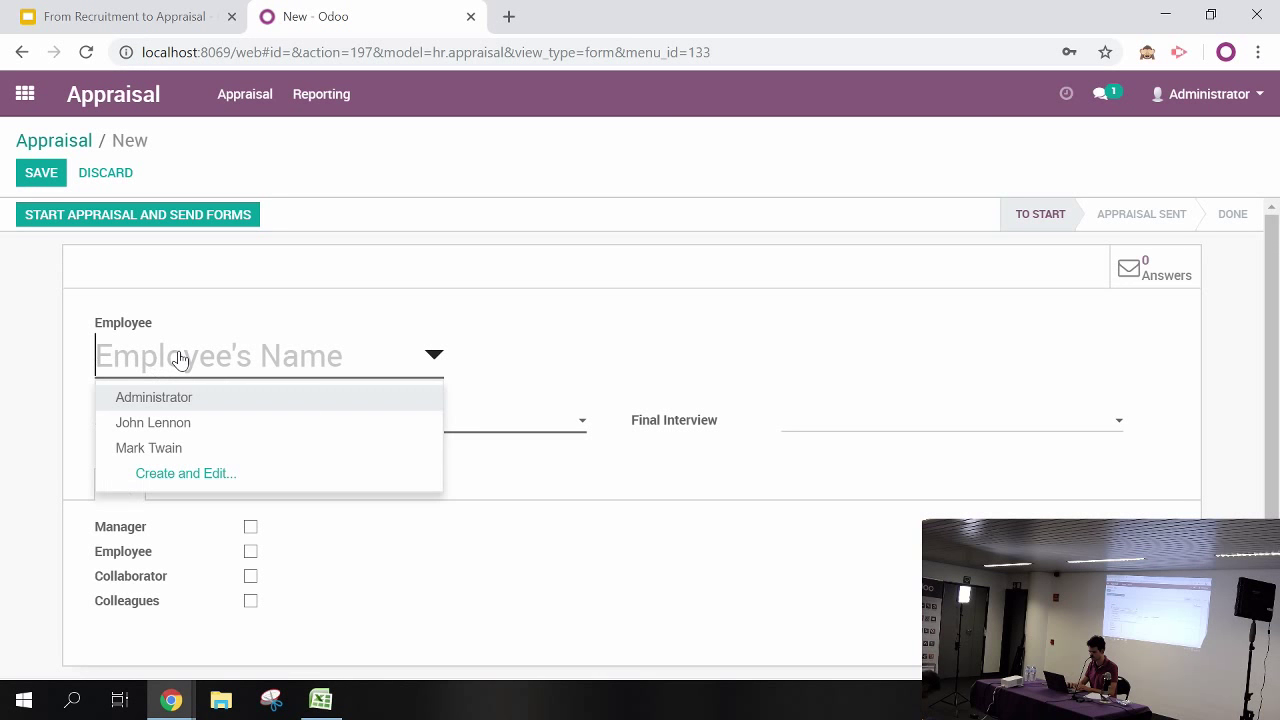
pyautogui.click(166, 452)
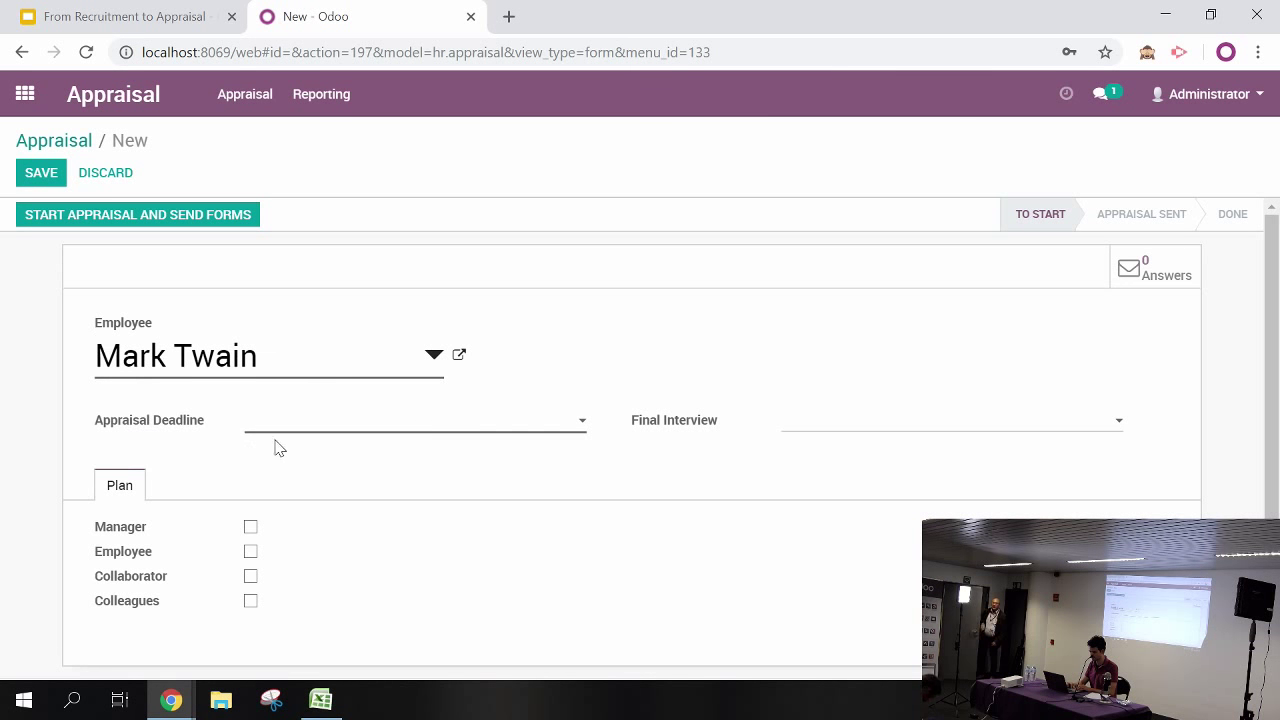
pyautogui.click(305, 428)
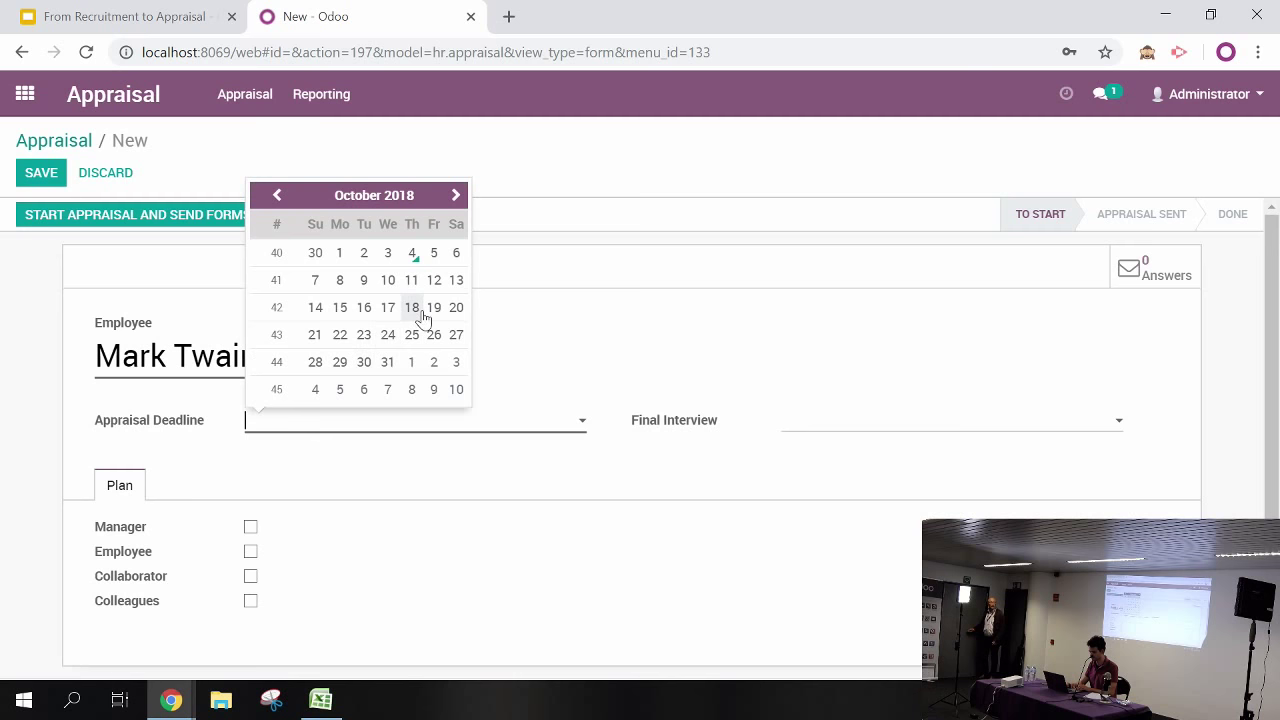
pyautogui.click(411, 390)
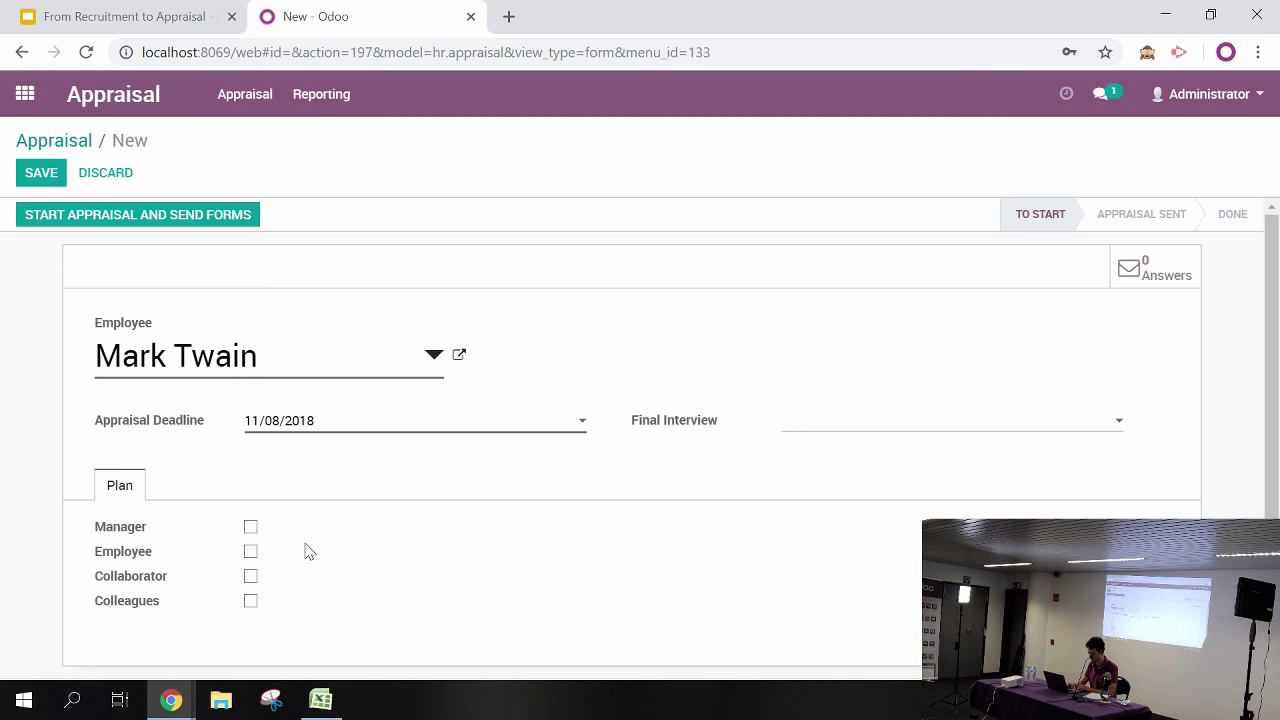
# Include manager (reviewer Administrator) and employee with First Appraisal surveys, then save
pyautogui.click(251, 528)
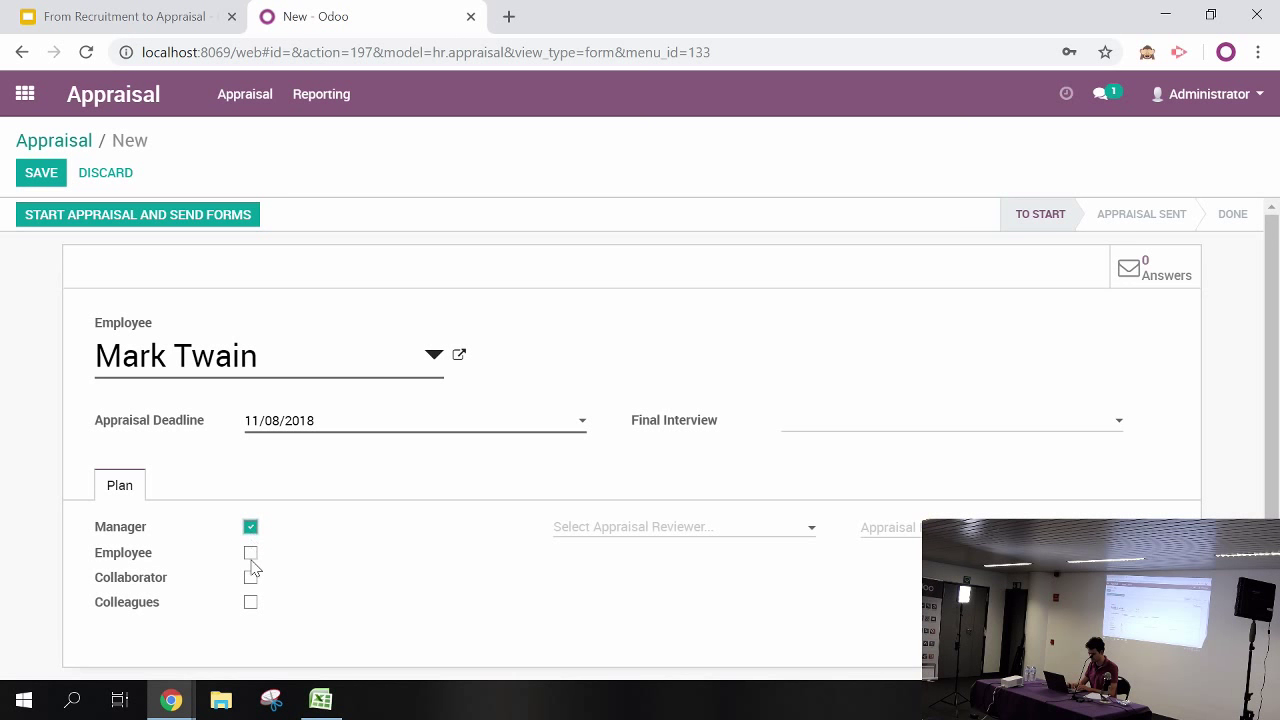
pyautogui.click(251, 553)
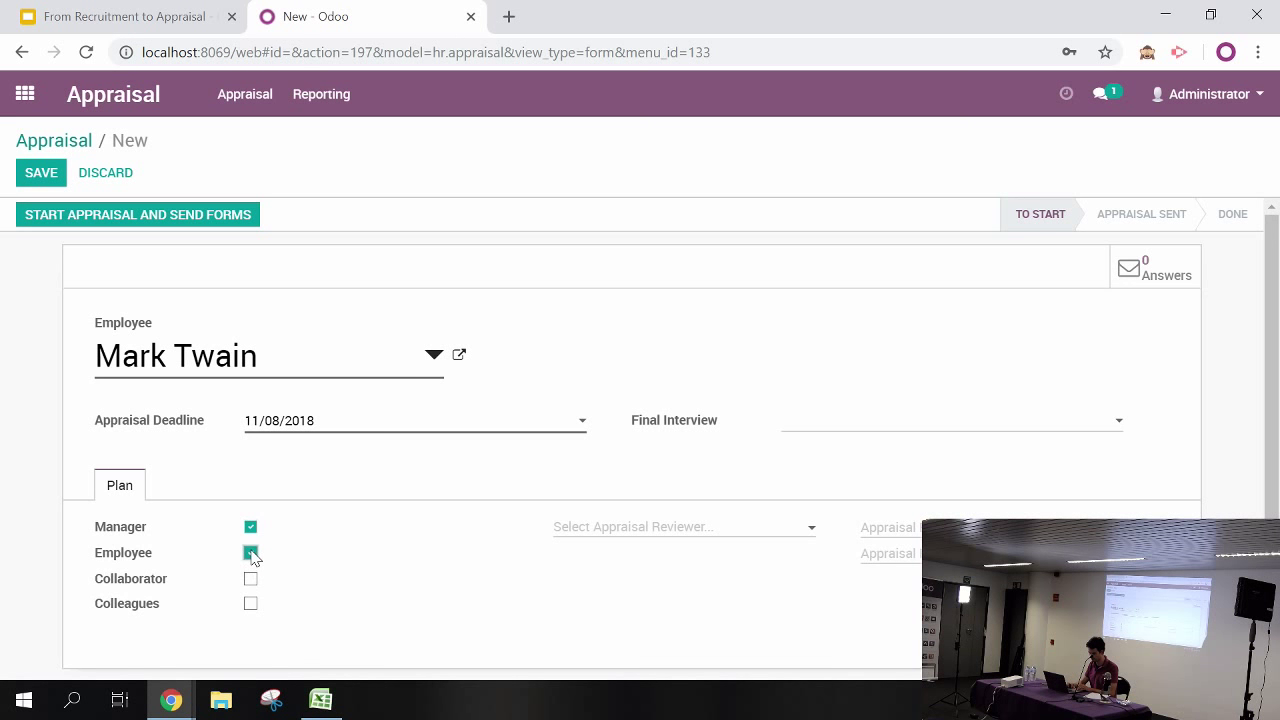
pyautogui.click(628, 533)
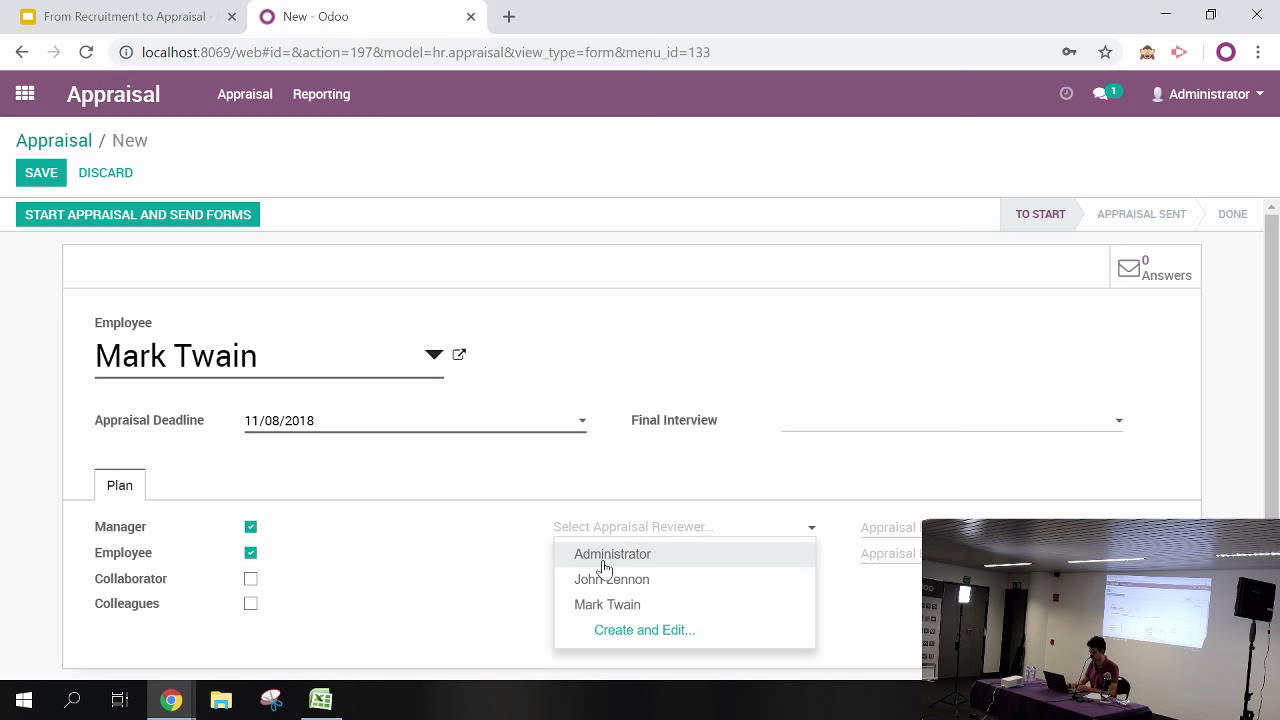
pyautogui.click(603, 553)
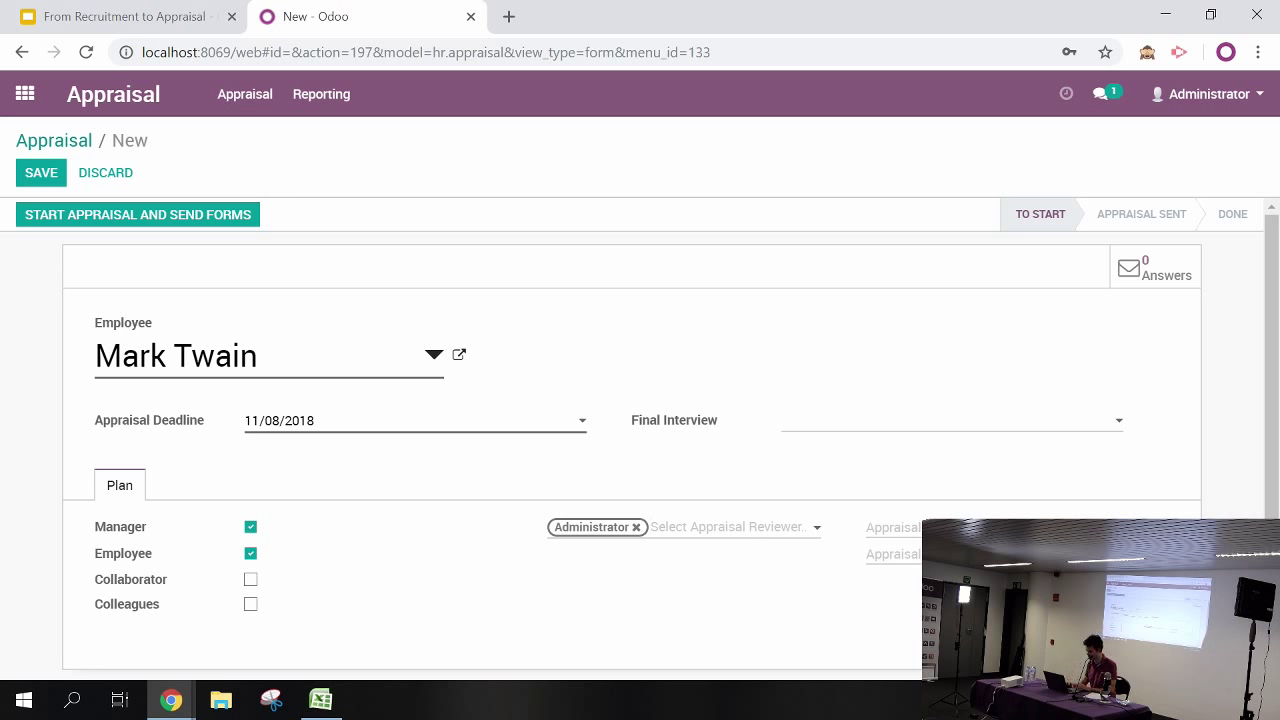
pyautogui.click(893, 527)
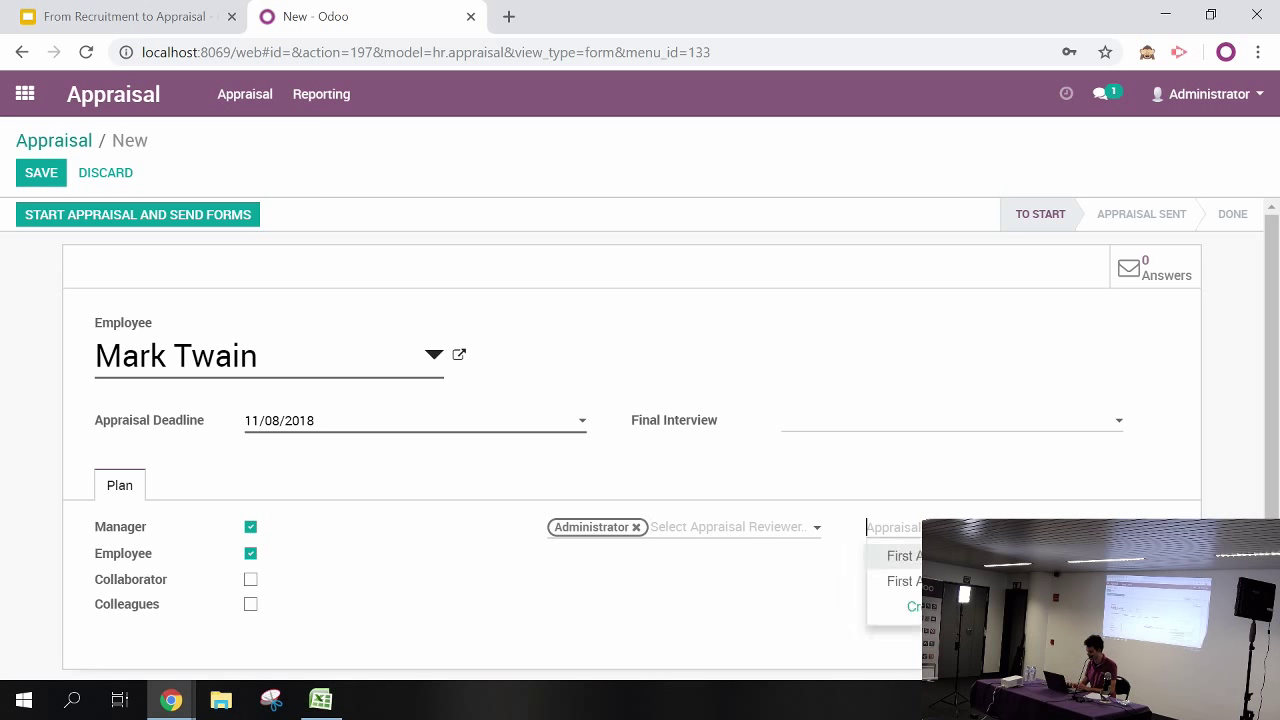
pyautogui.click(903, 581)
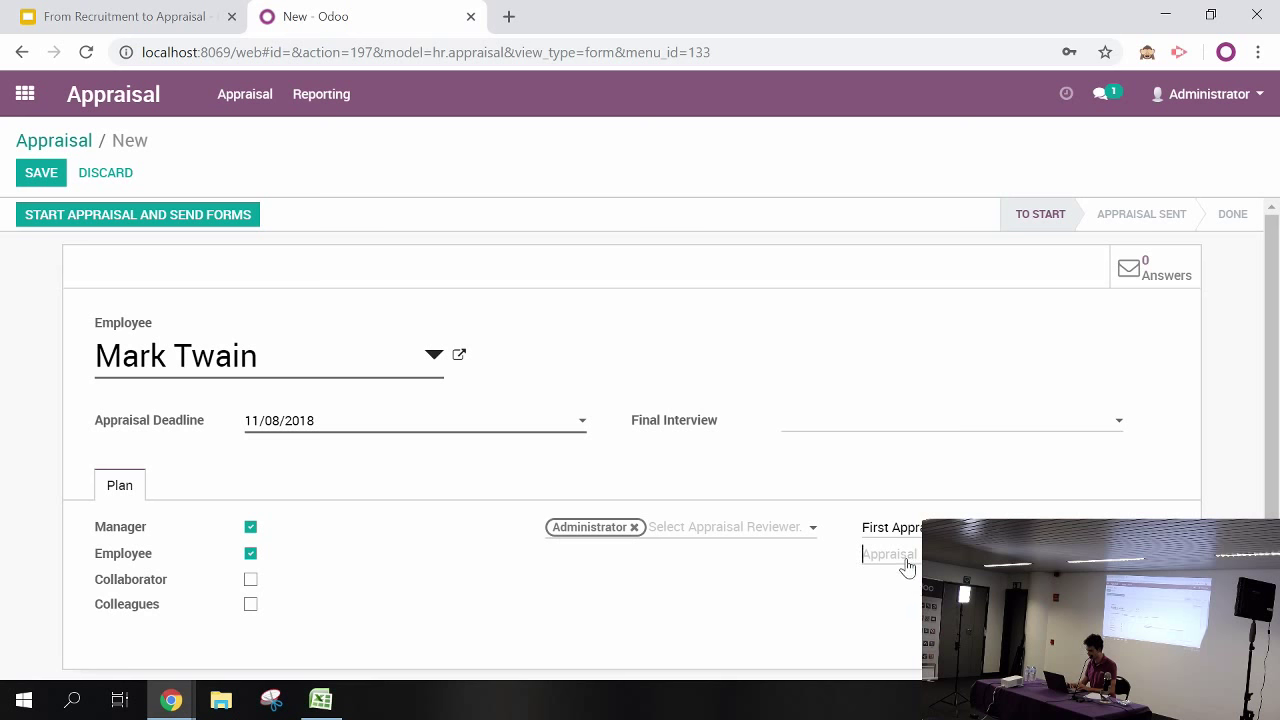
pyautogui.click(907, 567)
pyautogui.click(914, 583)
pyautogui.click(41, 173)
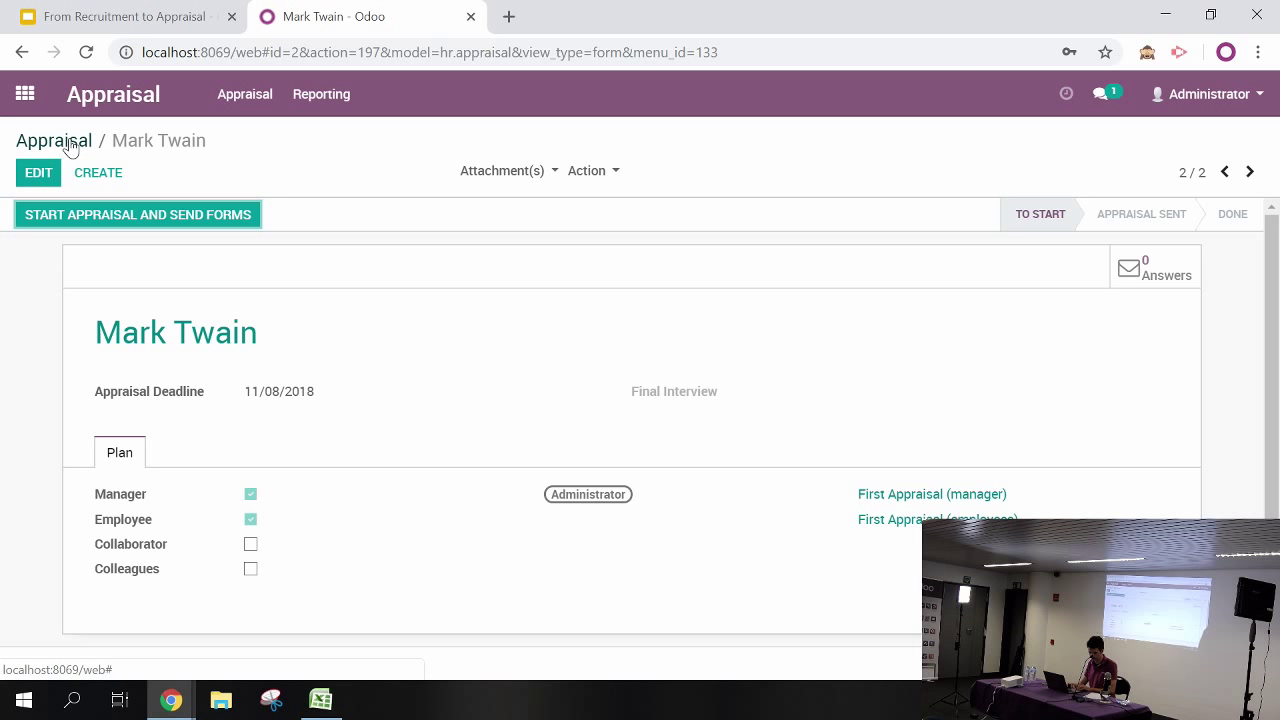
# Open the Employees app from the home menu and search for 'mark'
pyautogui.click(25, 94)
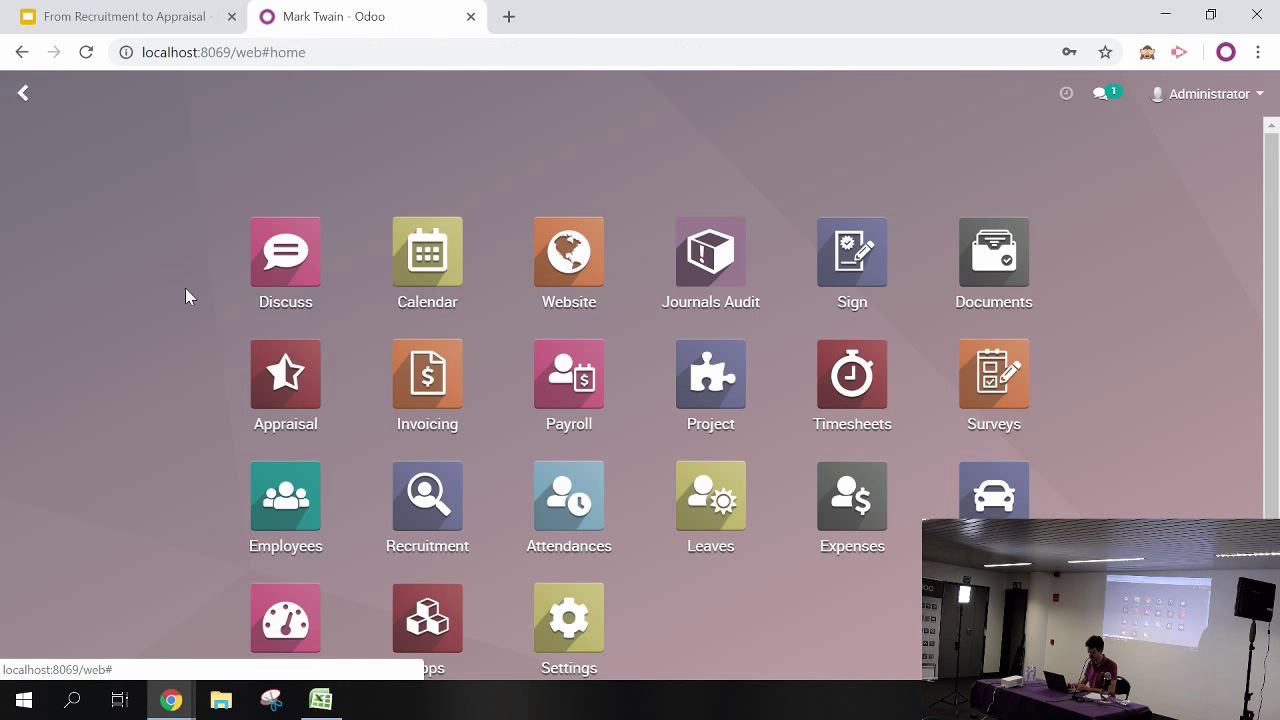
pyautogui.scroll(-1, 1263, 486)
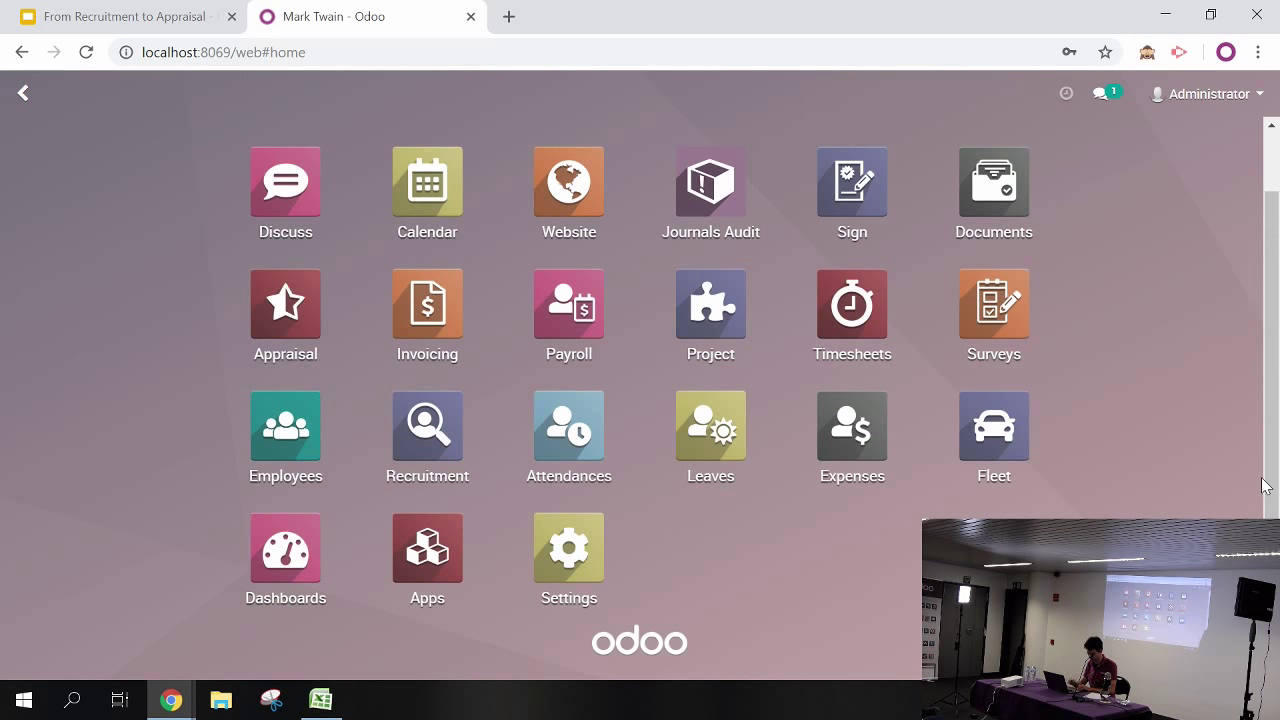
pyautogui.click(312, 418)
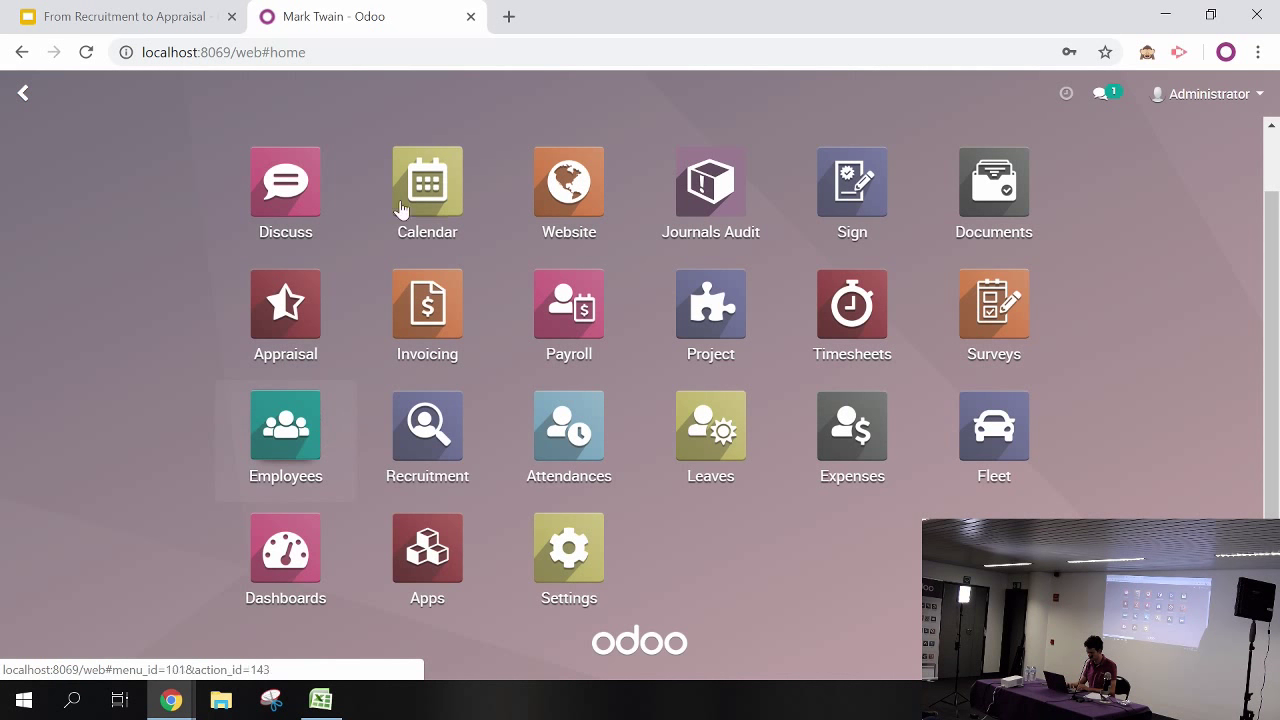
pyautogui.write('mark')
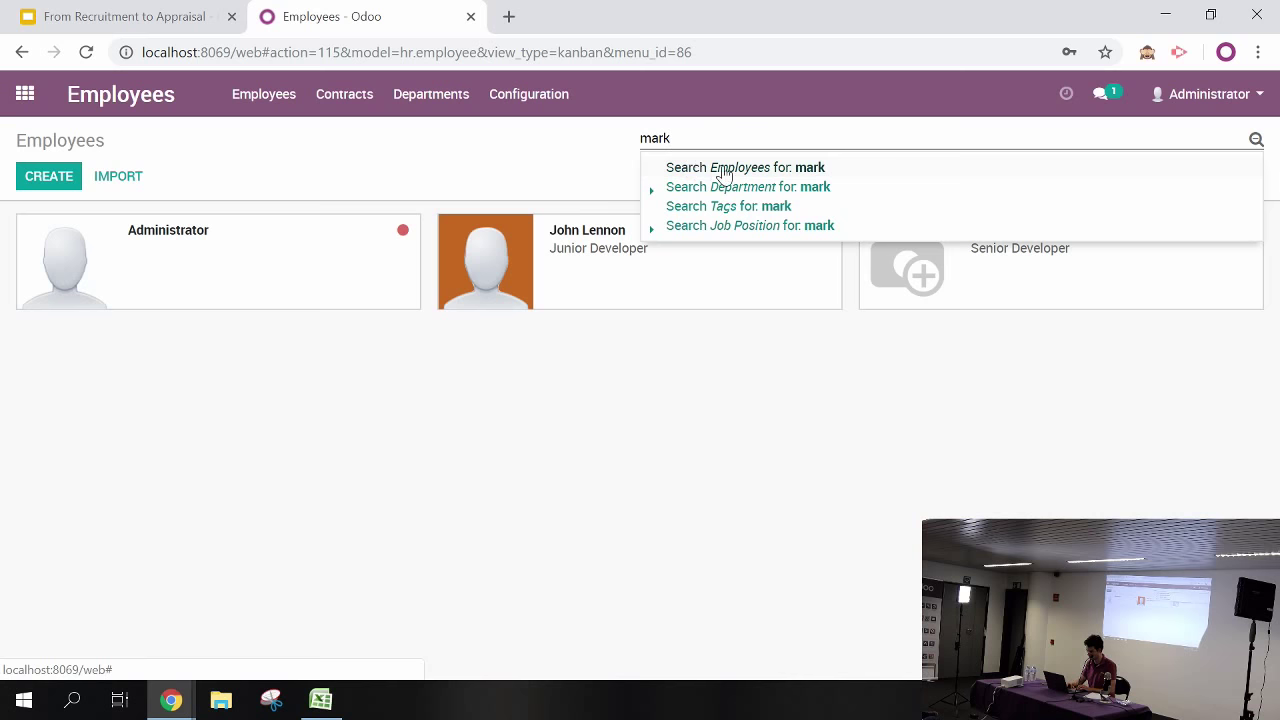
# Edit Mark Twain's employee record and create Related User 'Mark Twain' under HR Settings
pyautogui.click(724, 170)
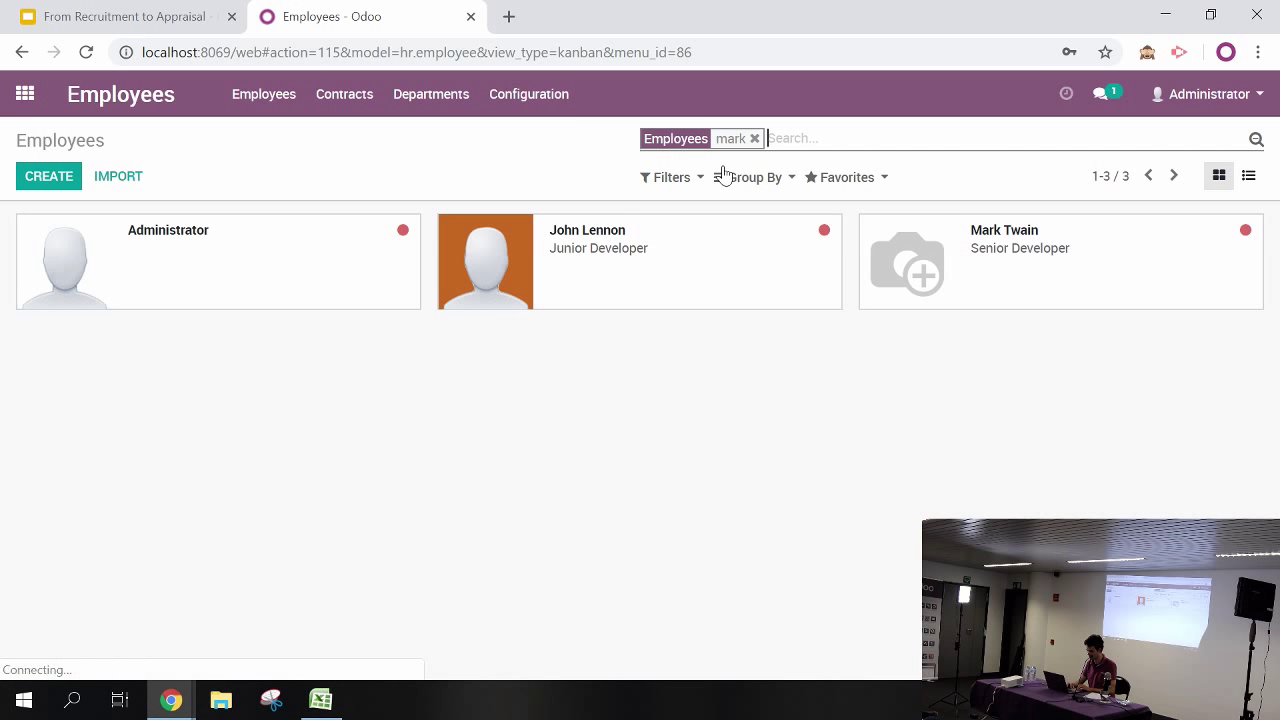
pyautogui.click(372, 262)
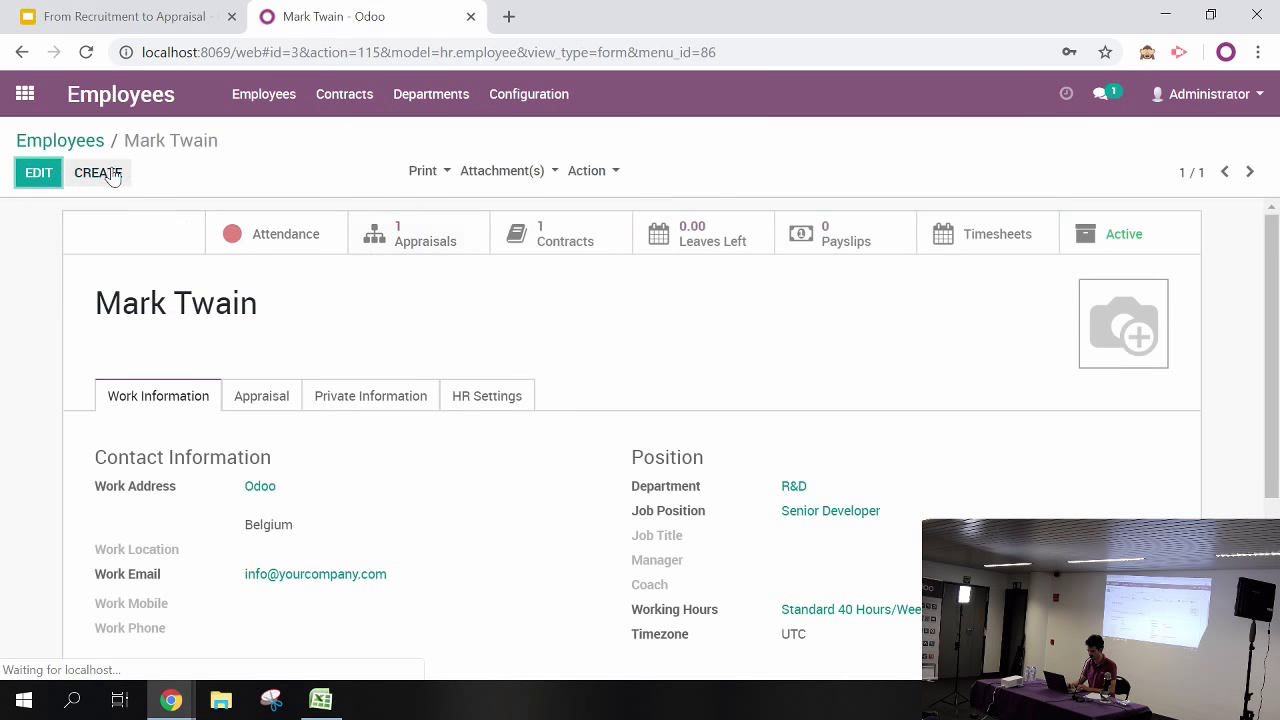
pyautogui.click(36, 174)
pyautogui.click(485, 403)
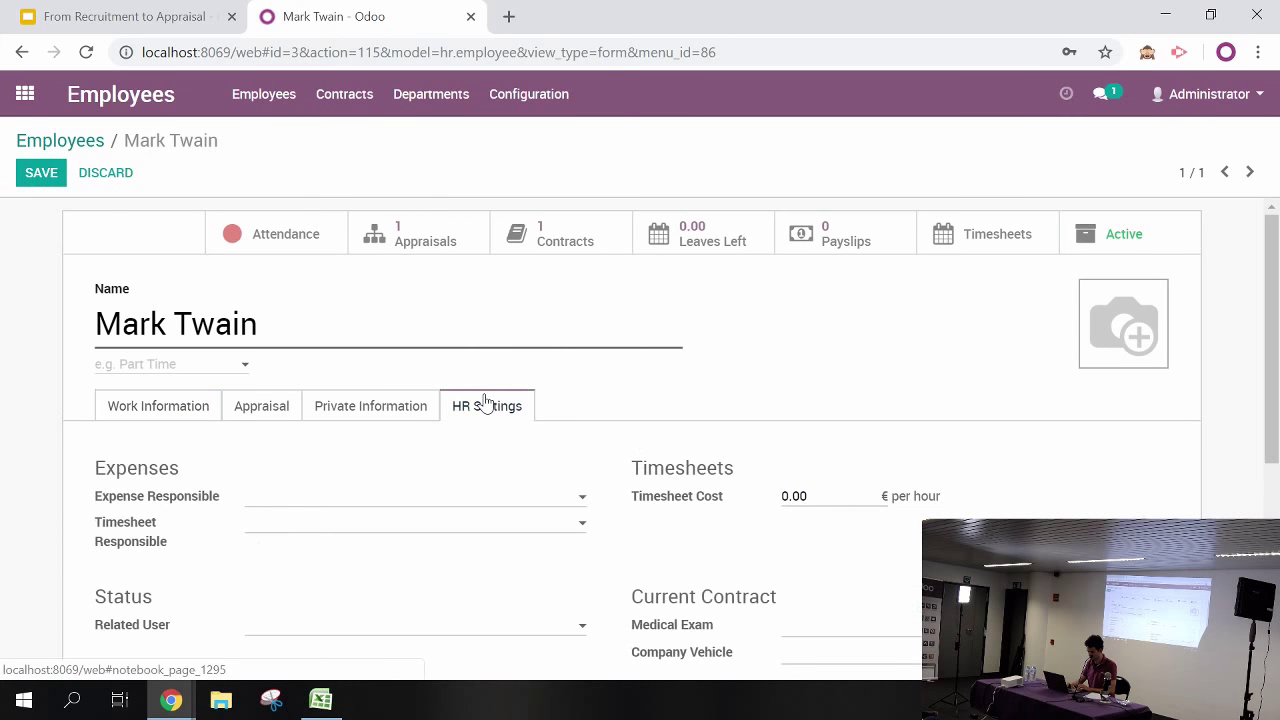
pyautogui.click(312, 638)
pyautogui.write('Mar')
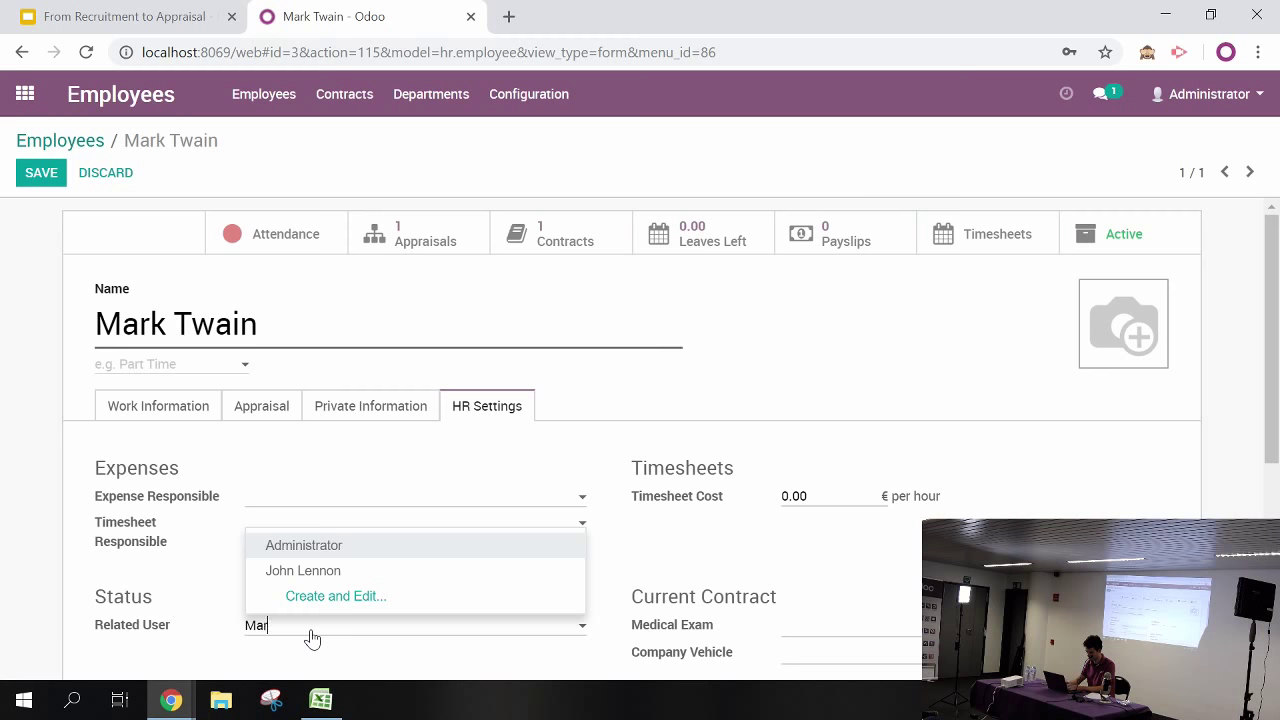
pyautogui.write('k Twain')
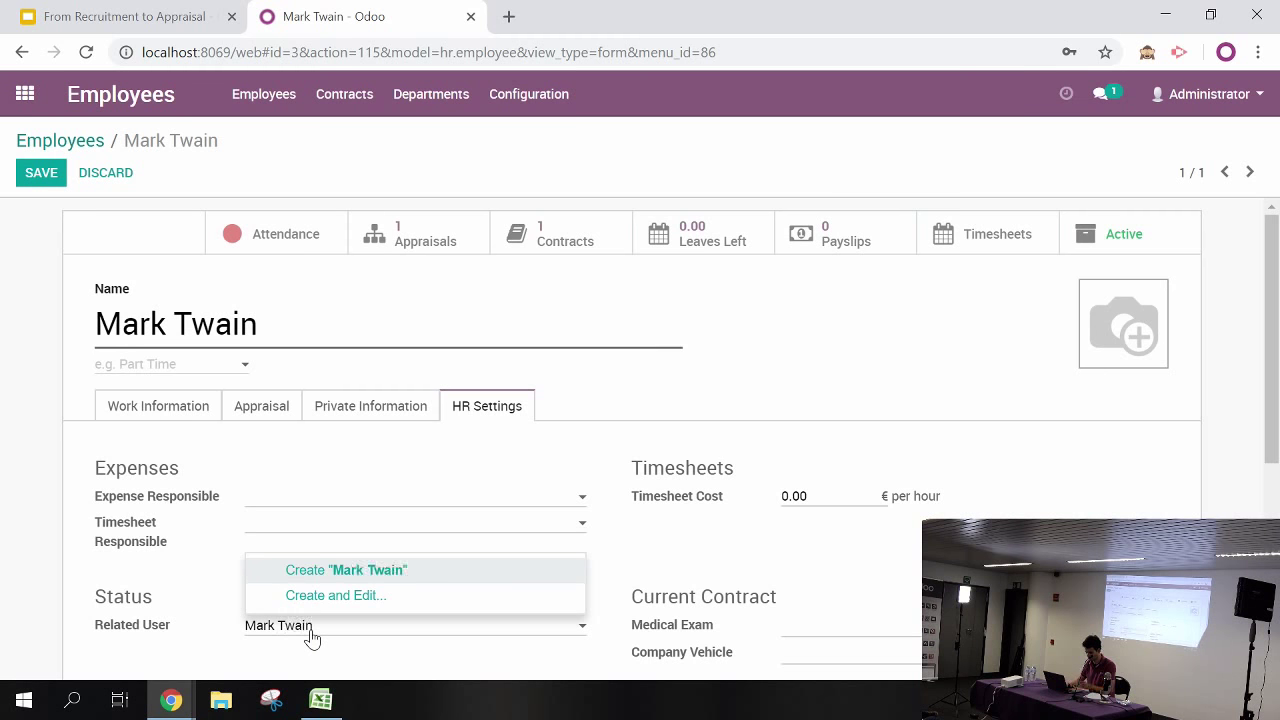
pyautogui.click(318, 578)
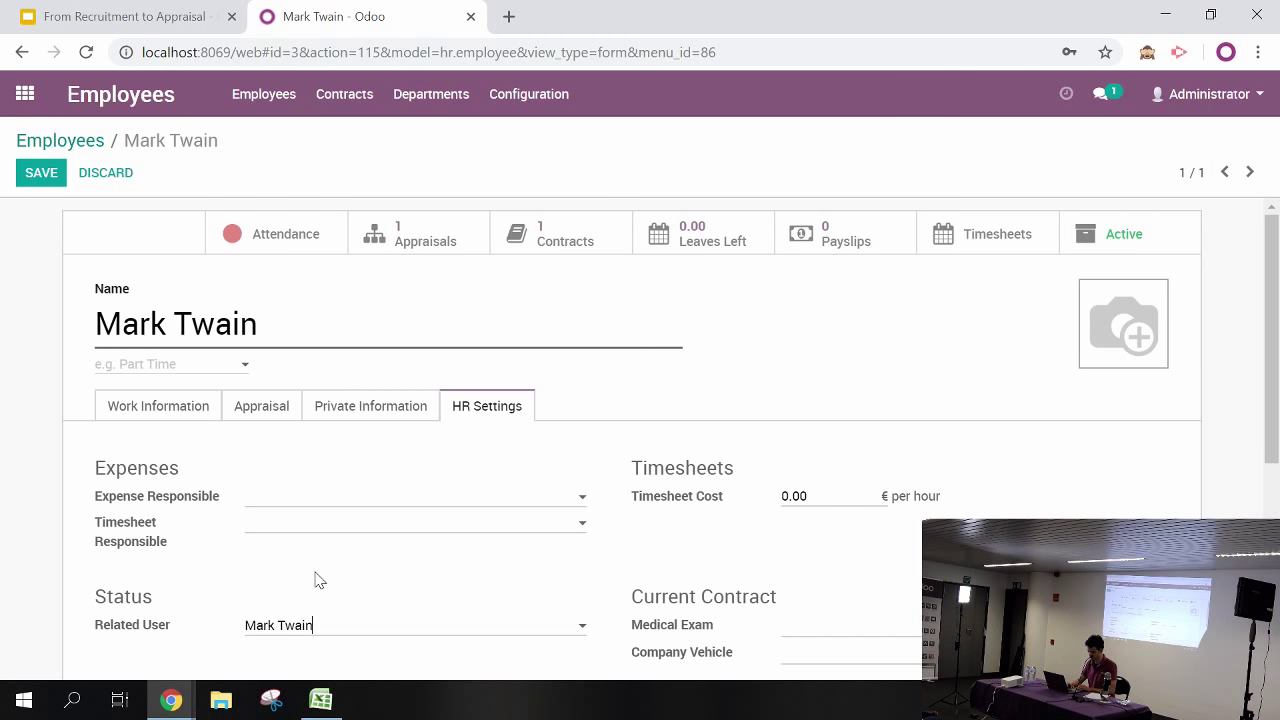
# Fill in the new user's e-mail address, save the user and employee record, then go home
pyautogui.click(40, 177)
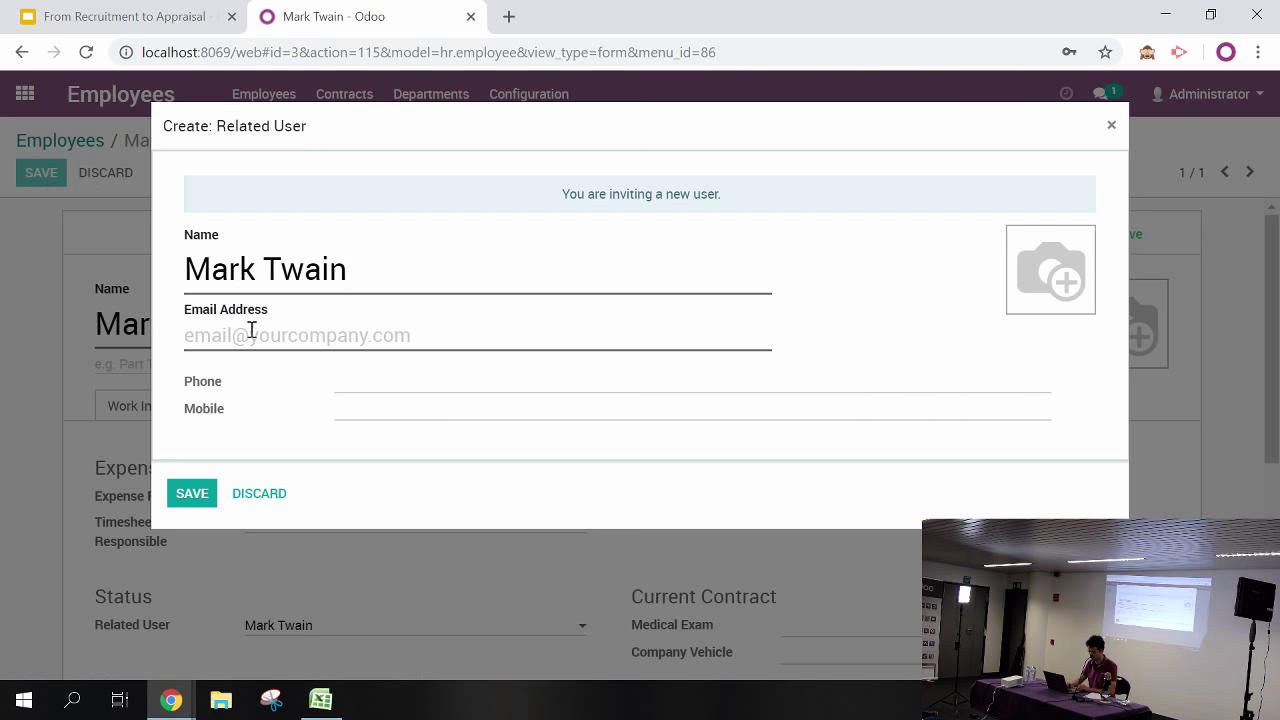
pyautogui.click(223, 332)
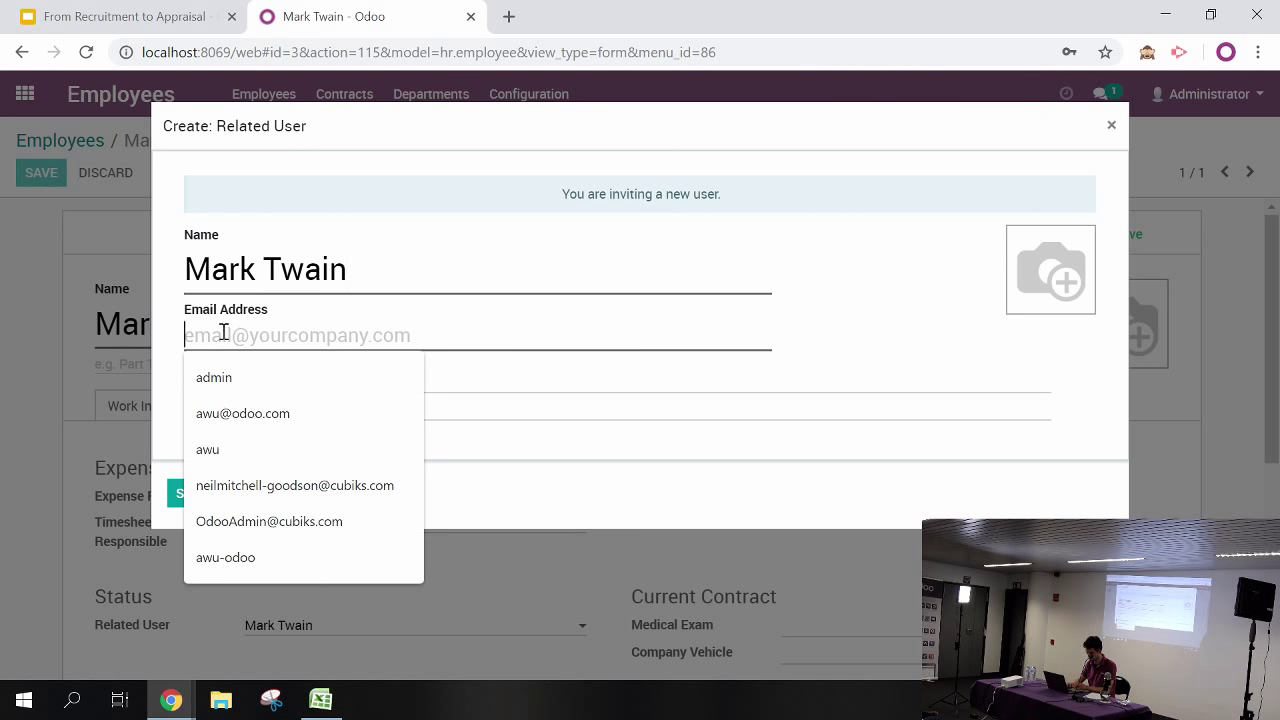
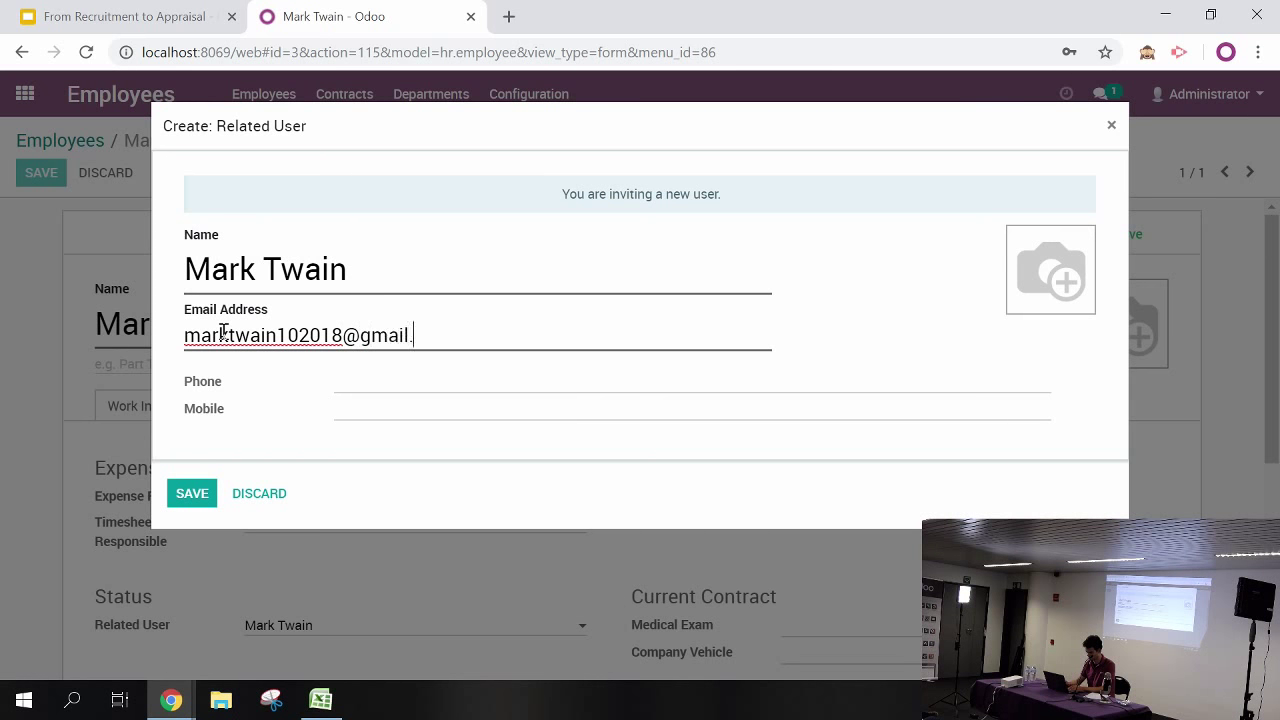
pyautogui.click(188, 497)
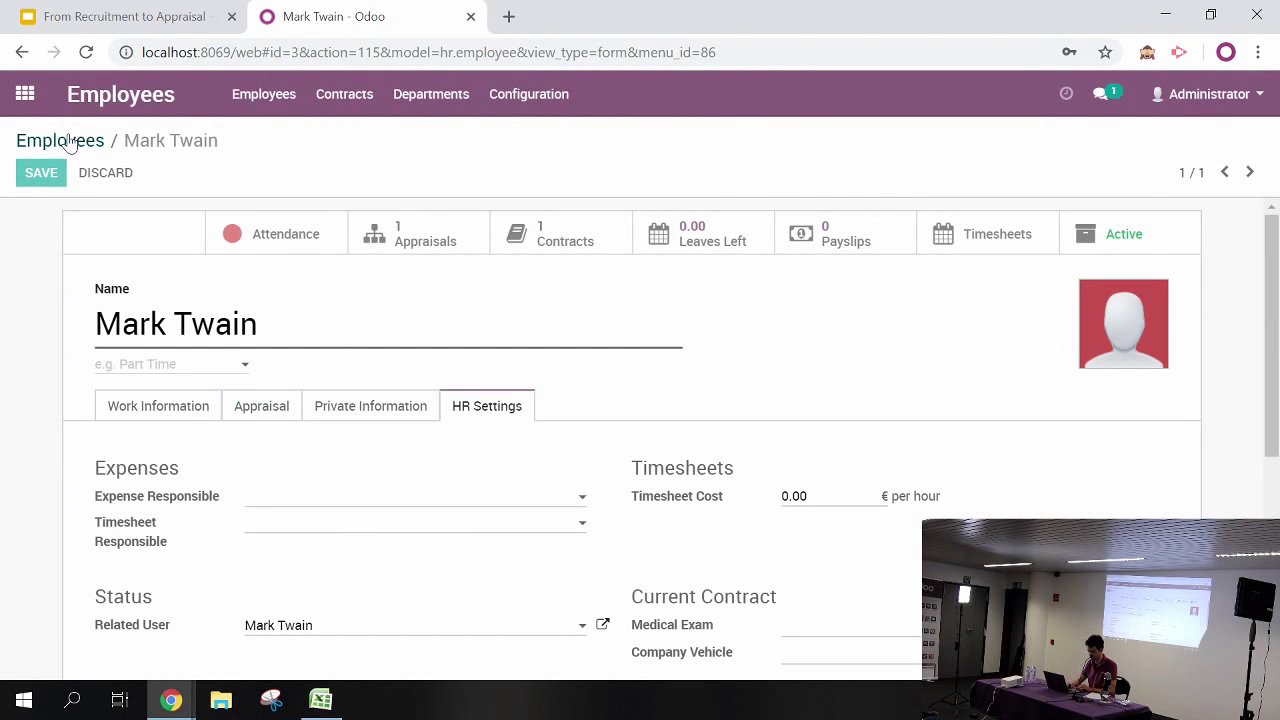
pyautogui.click(44, 178)
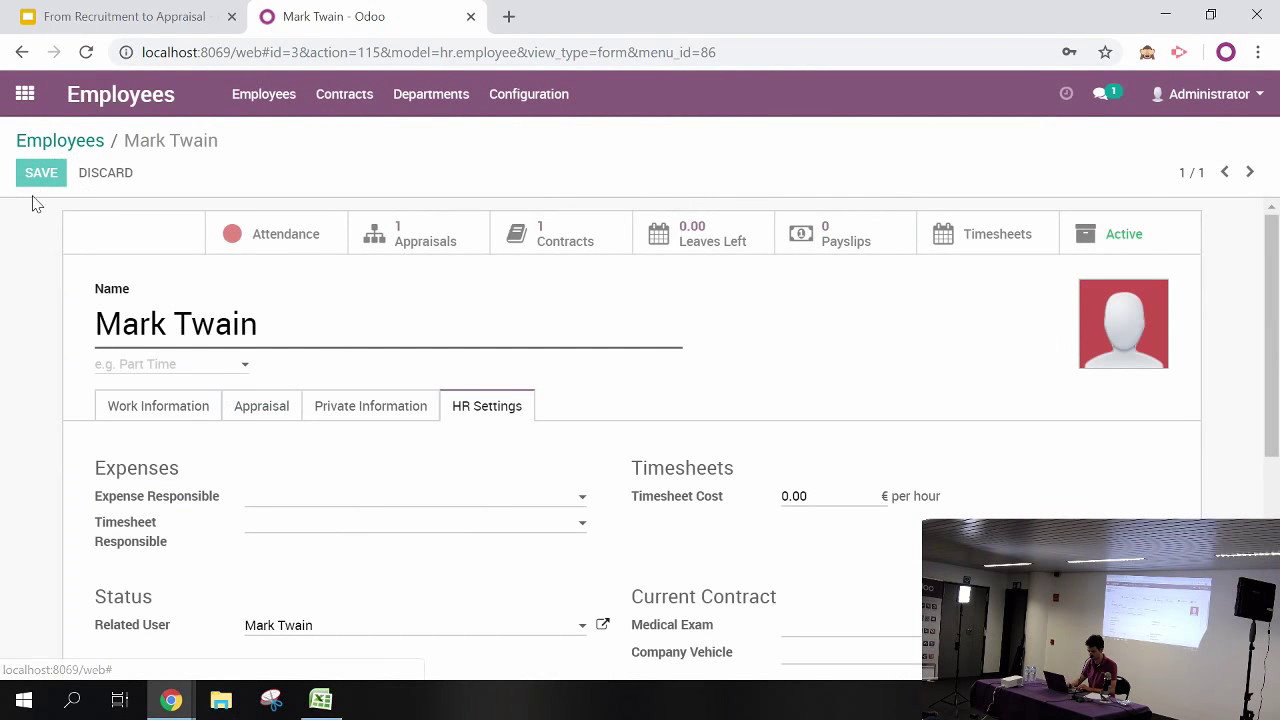
pyautogui.click(34, 177)
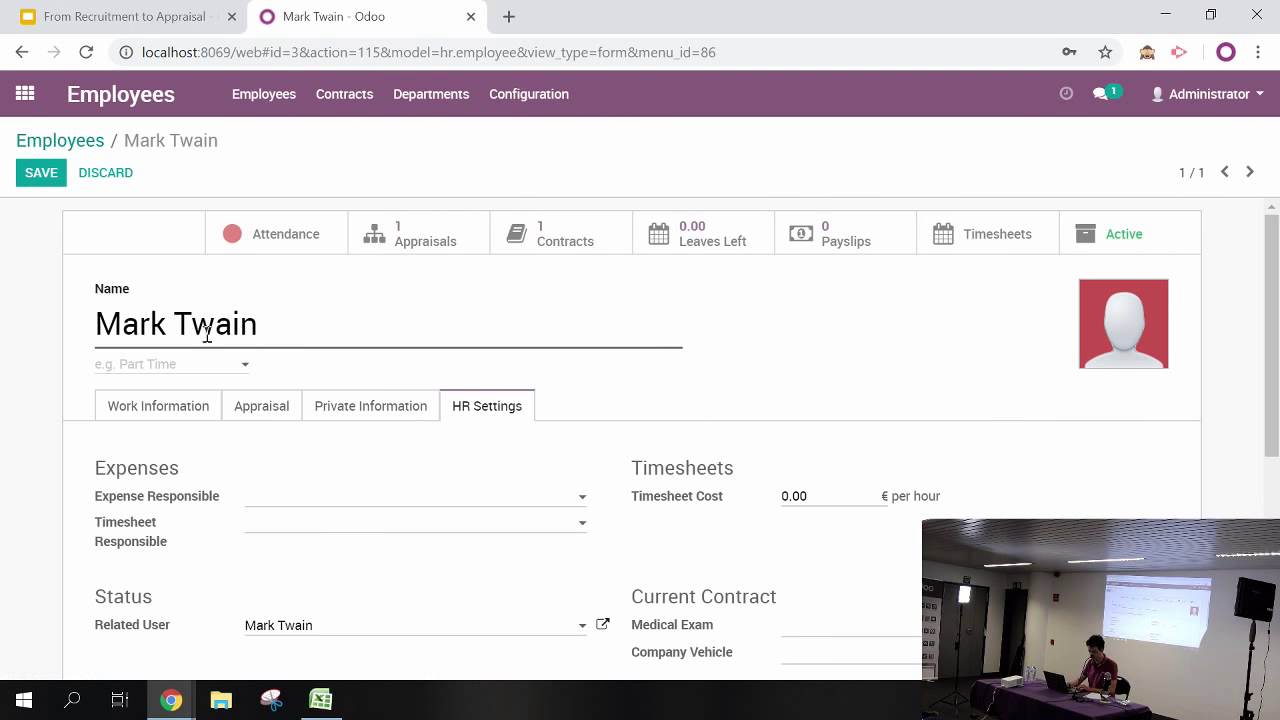
pyautogui.click(20, 110)
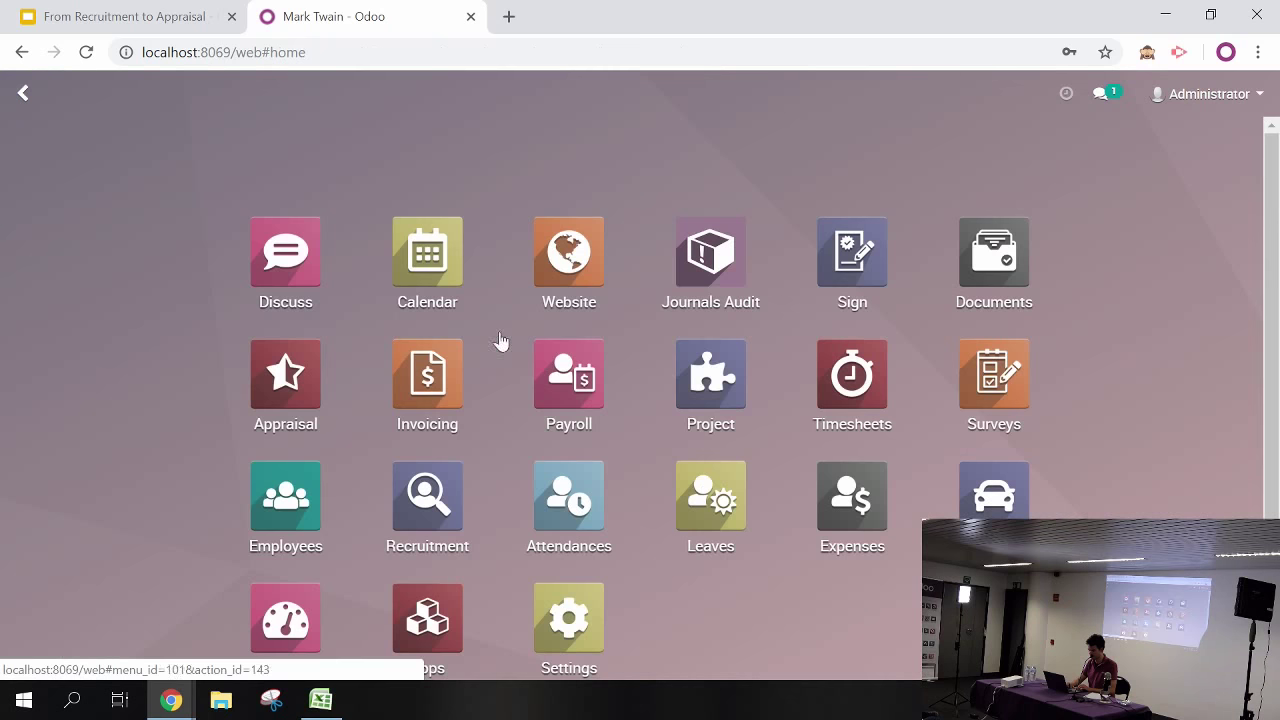
# Open the Users list under Settings > Users & Companies
pyautogui.scroll(-1, 1237, 452)
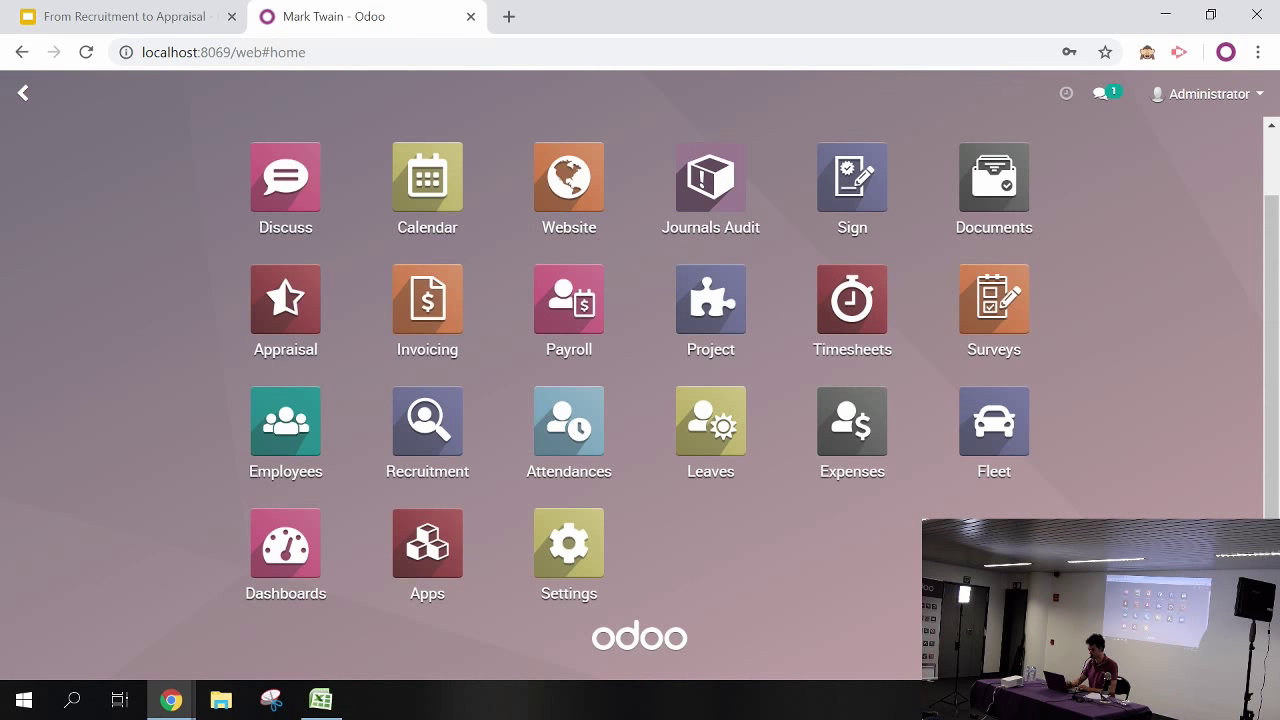
pyautogui.click(584, 572)
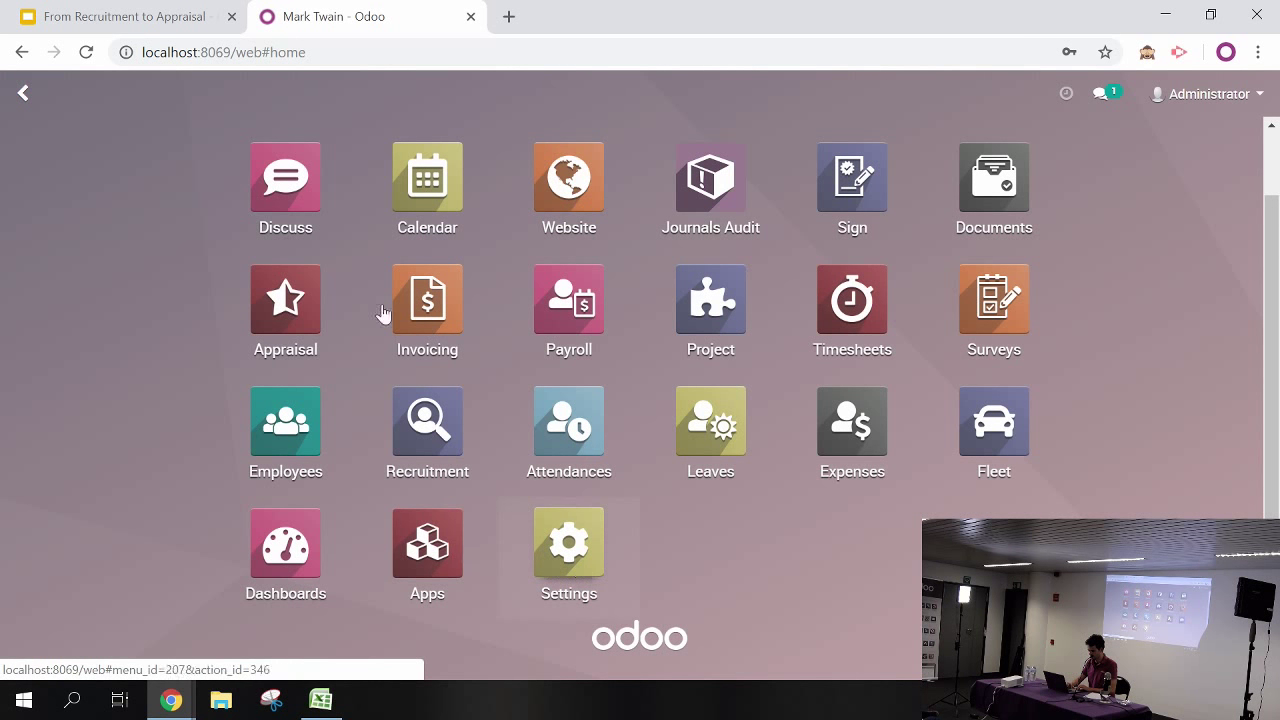
pyautogui.click(306, 110)
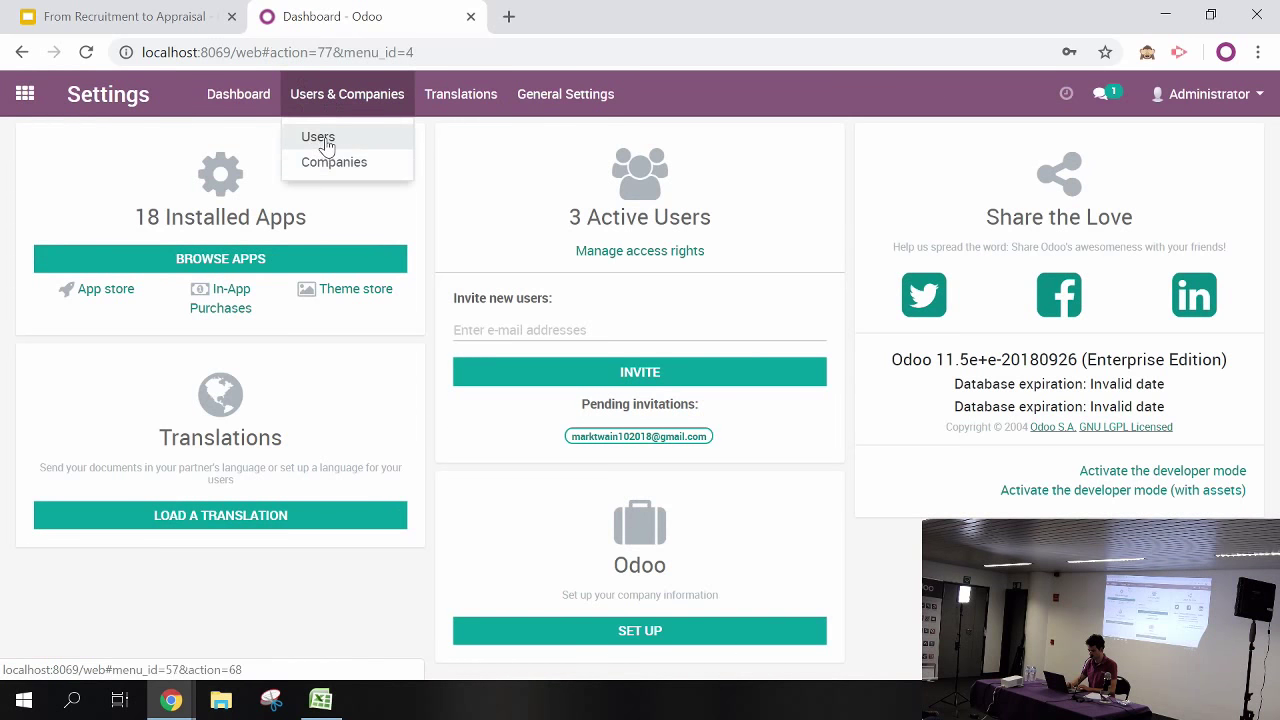
pyautogui.click(320, 137)
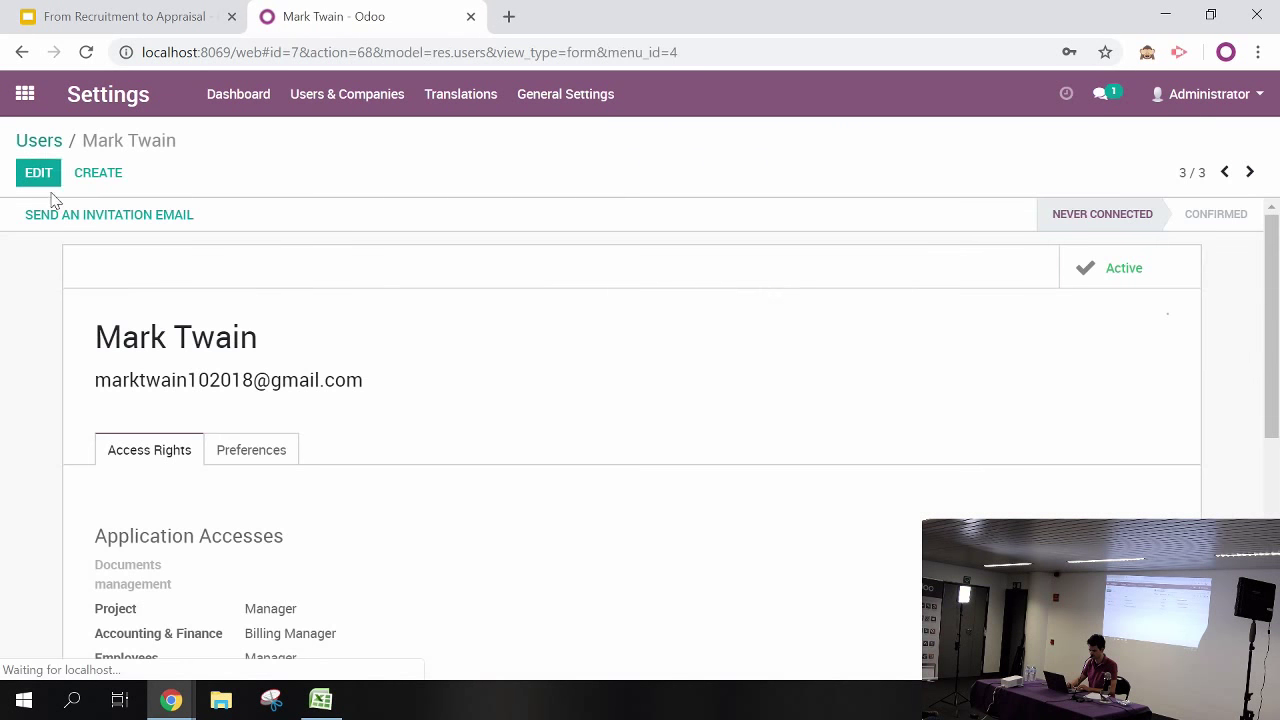
# Clear the Project, Accounting & Finance and Employees access levels on the new user's account
pyautogui.click(40, 172)
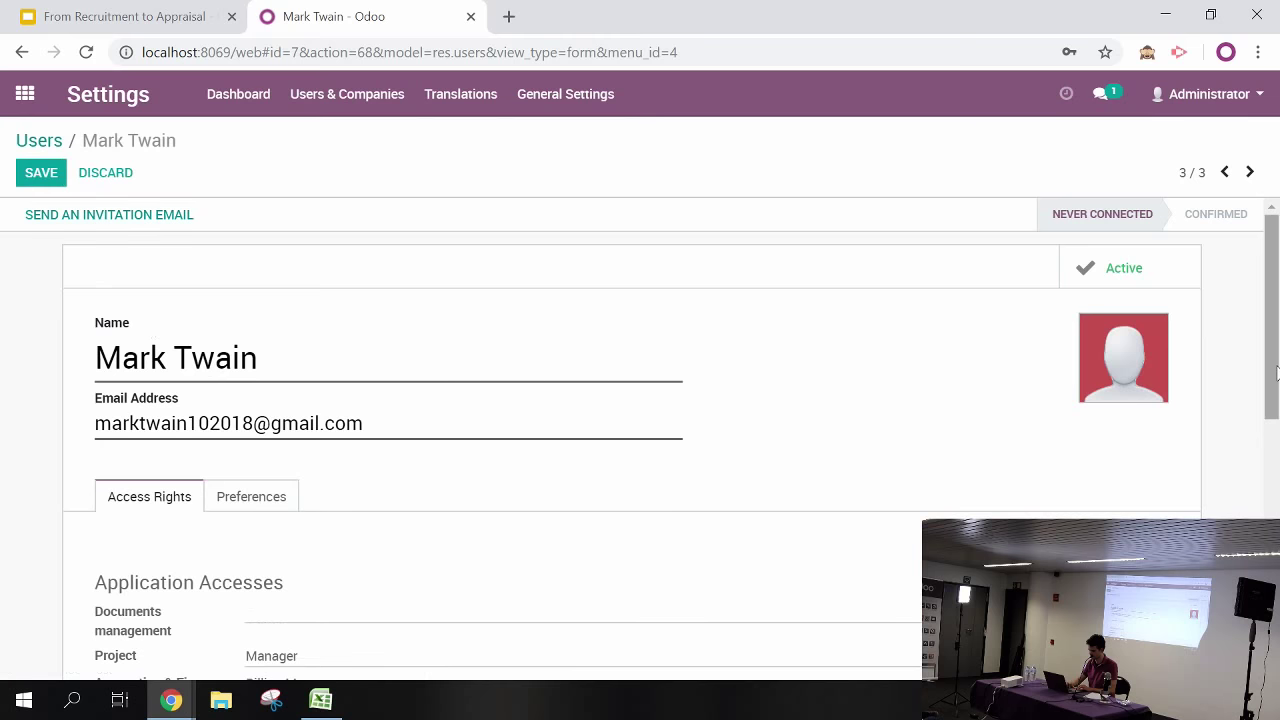
pyautogui.scroll(-4, 640, 420)
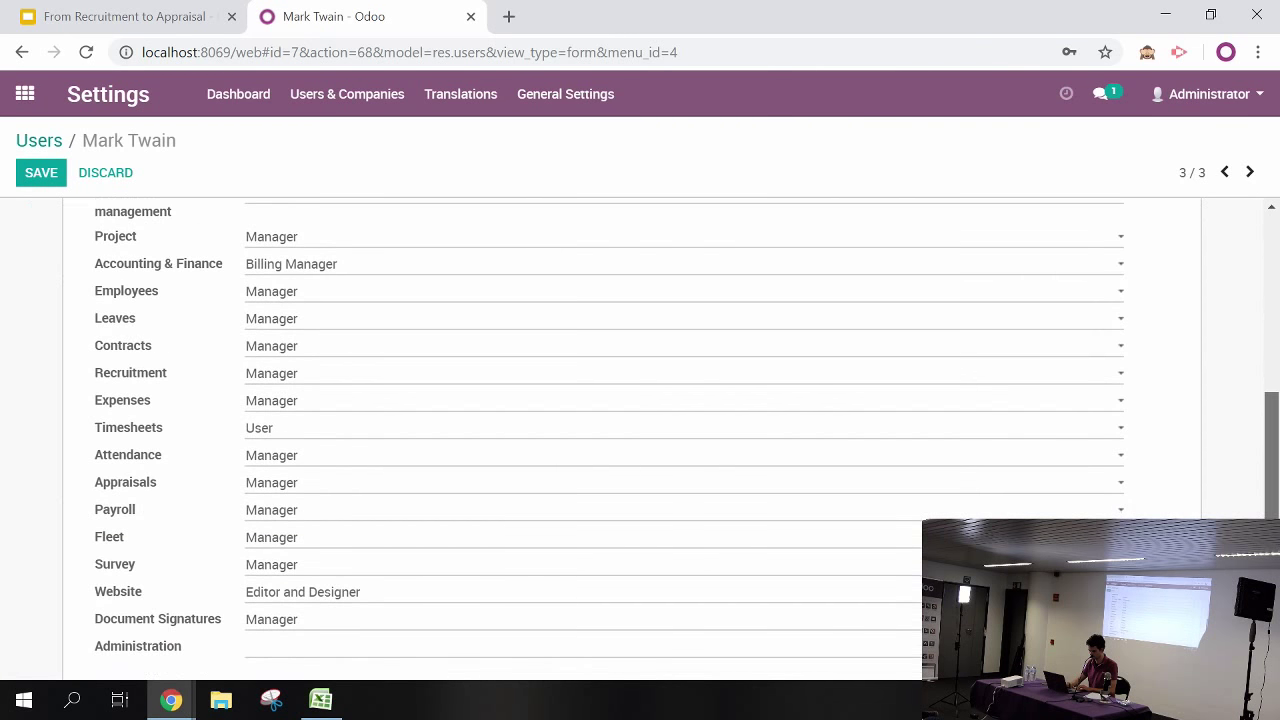
pyautogui.click(396, 251)
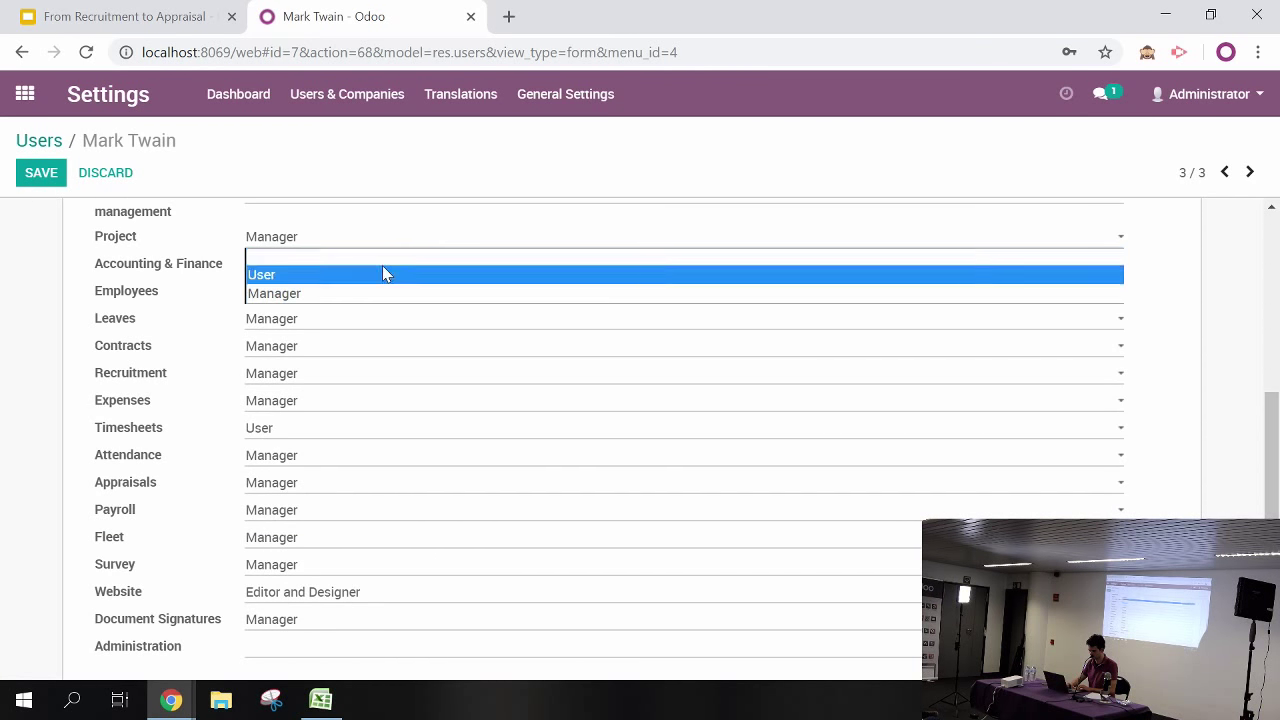
pyautogui.click(382, 272)
pyautogui.click(358, 254)
pyautogui.click(355, 258)
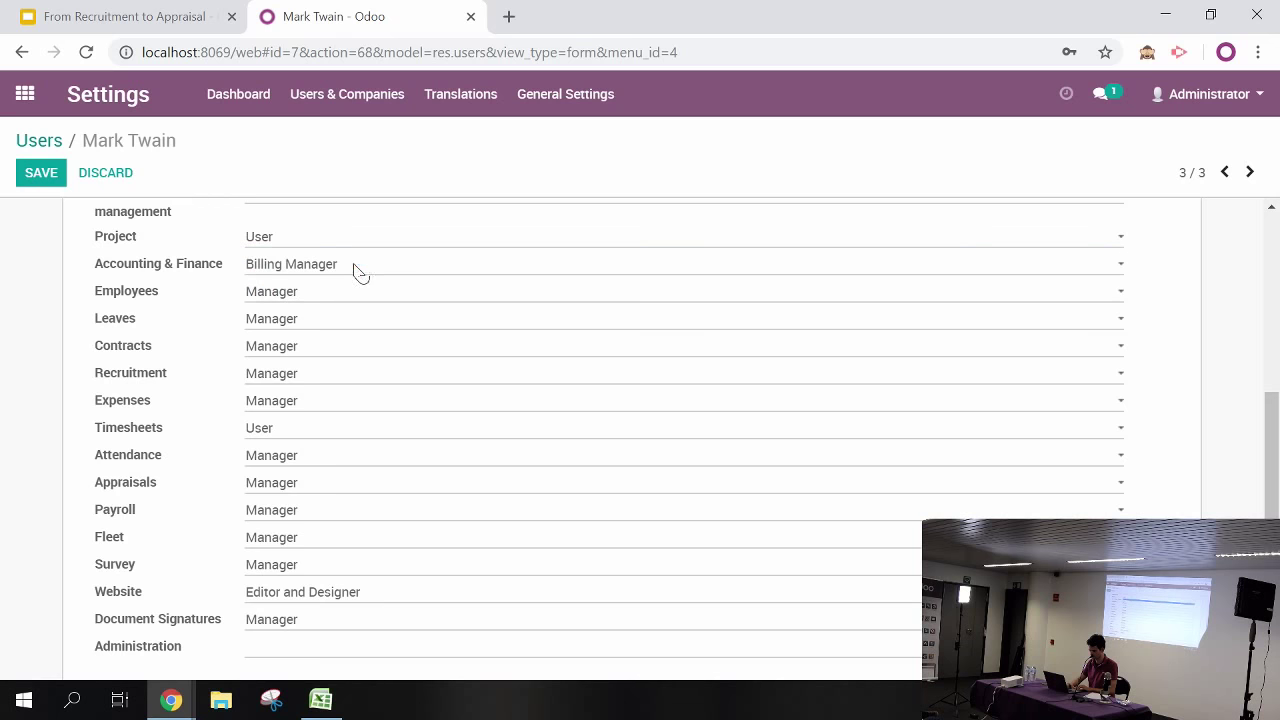
pyautogui.click(346, 272)
pyautogui.click(335, 286)
pyautogui.click(332, 295)
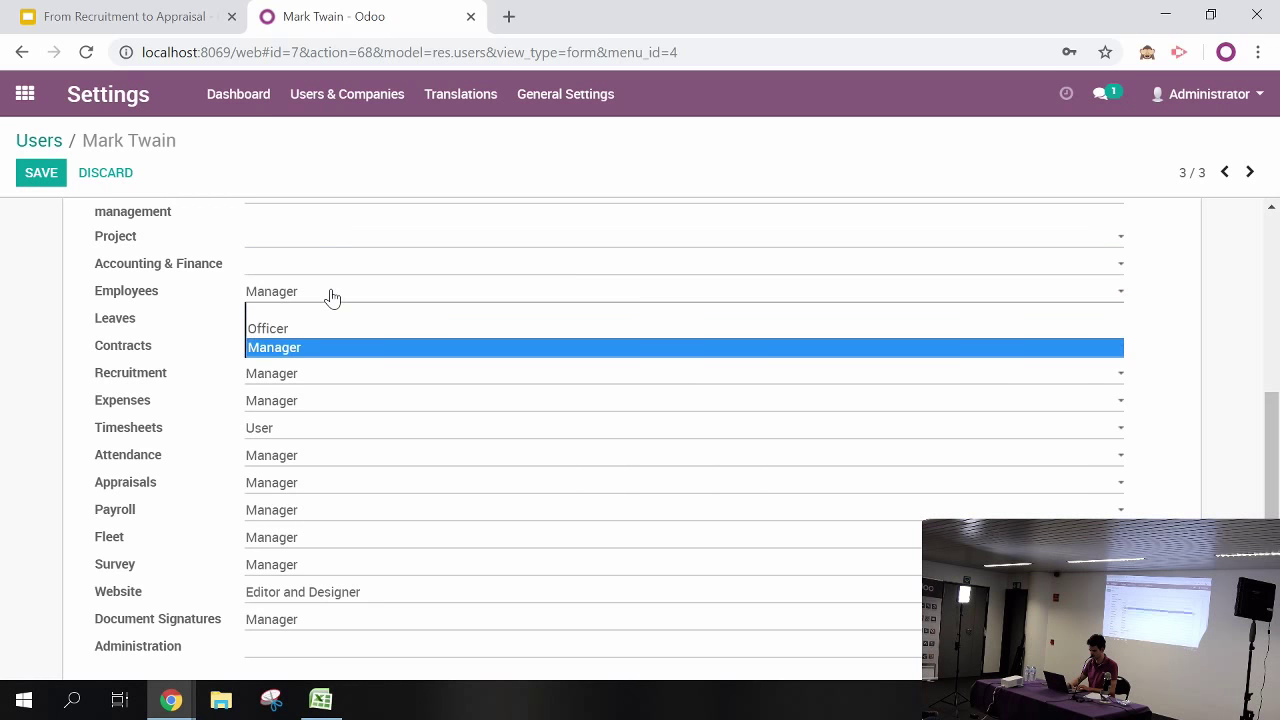
pyautogui.click(320, 312)
# Blank the Leaves, Contracts, Recruitment, Expenses, Timesheets, Attendance and Appraisals access levels
pyautogui.click(307, 326)
pyautogui.click(305, 337)
pyautogui.click(292, 348)
pyautogui.click(290, 366)
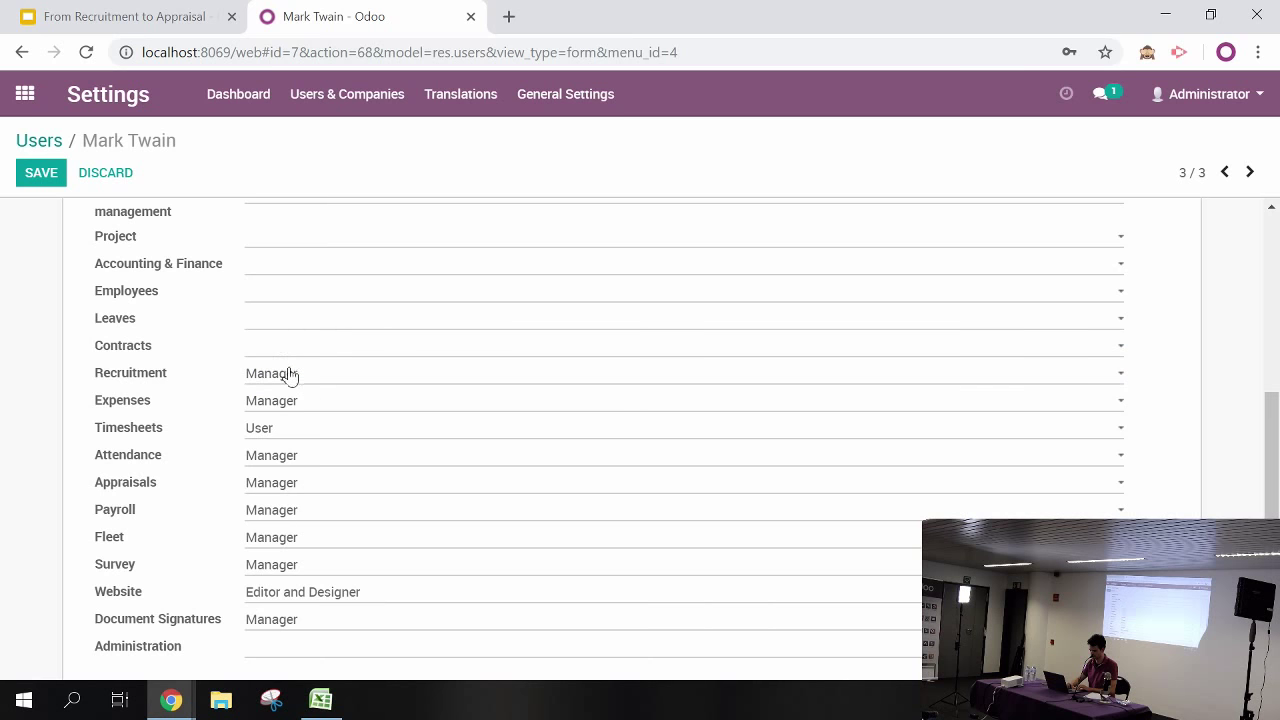
pyautogui.click(290, 374)
pyautogui.click(285, 396)
pyautogui.click(280, 406)
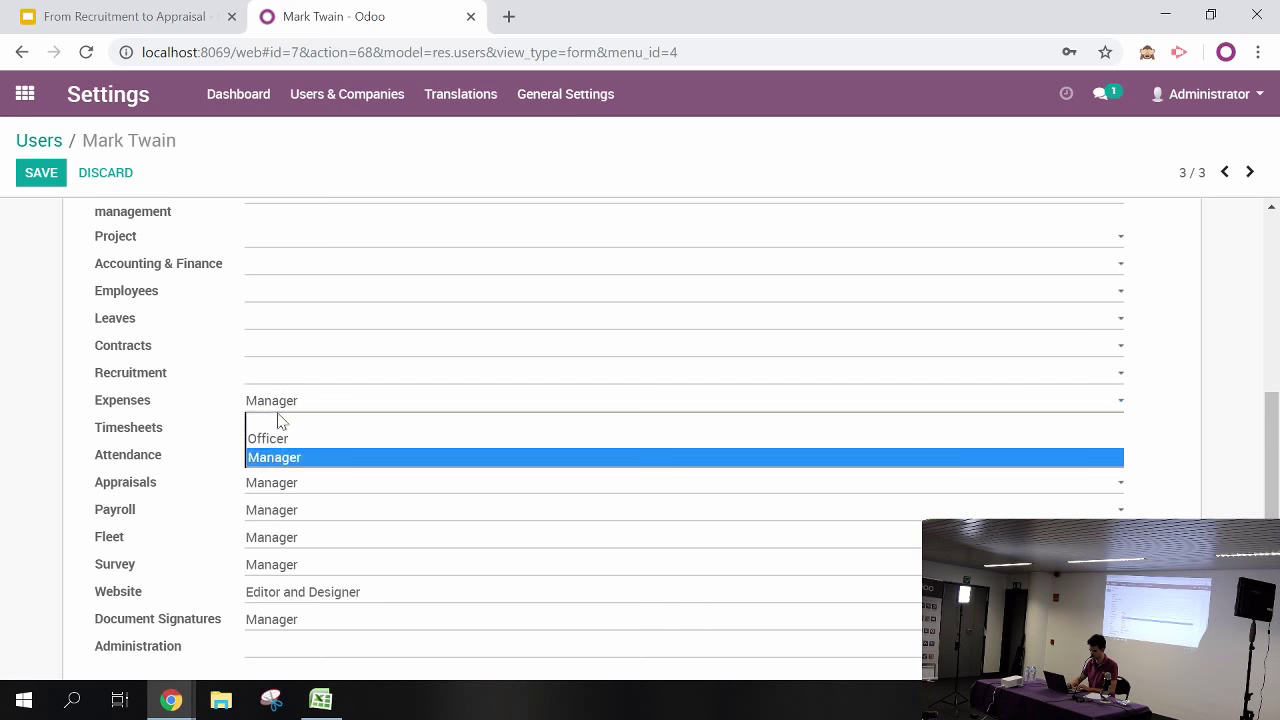
pyautogui.click(280, 420)
pyautogui.click(275, 430)
pyautogui.click(277, 446)
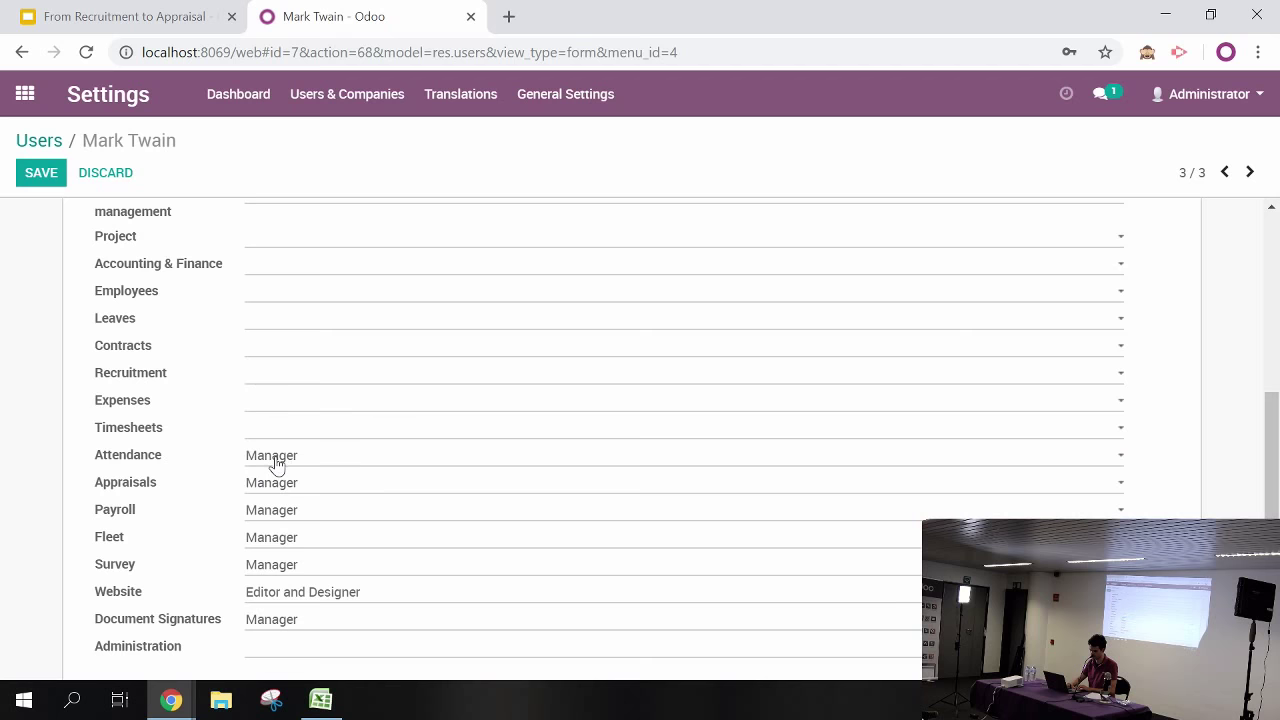
pyautogui.click(277, 462)
pyautogui.click(275, 472)
pyautogui.click(277, 490)
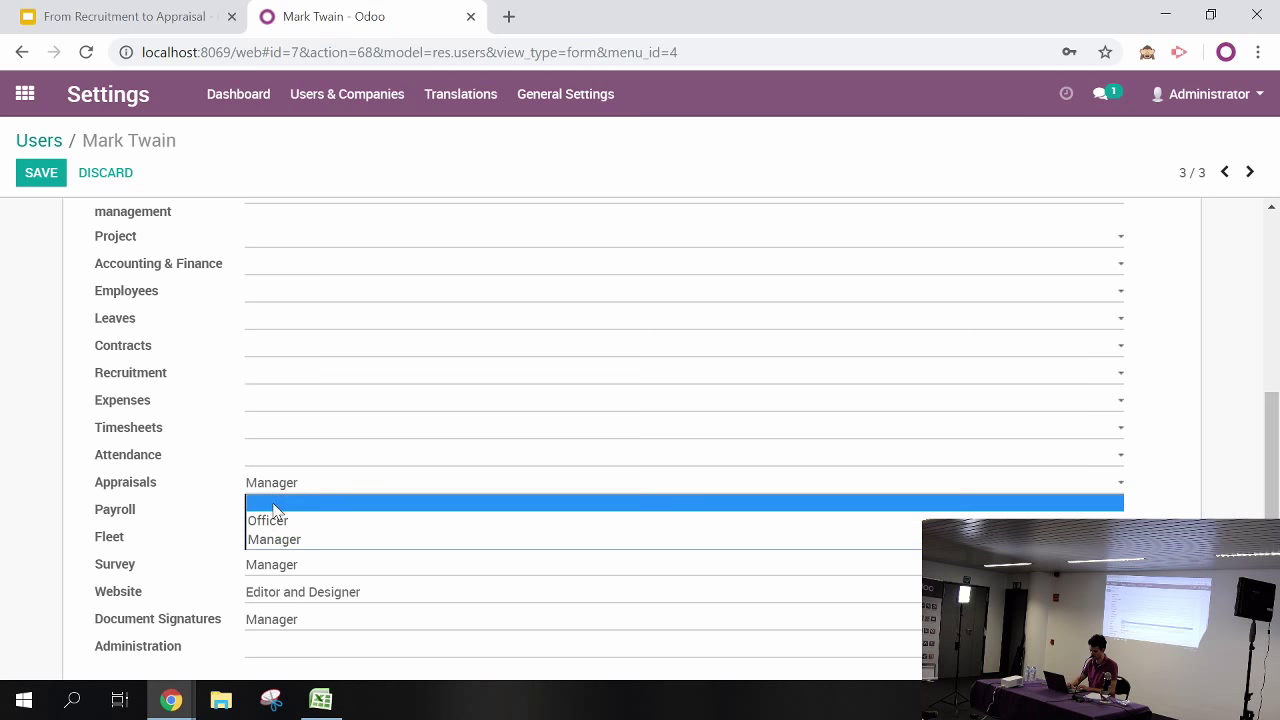
pyautogui.click(273, 503)
# Blank the Payroll, Fleet, Survey, Website and Document Signatures access levels, then save the user
pyautogui.click(271, 512)
pyautogui.click(272, 528)
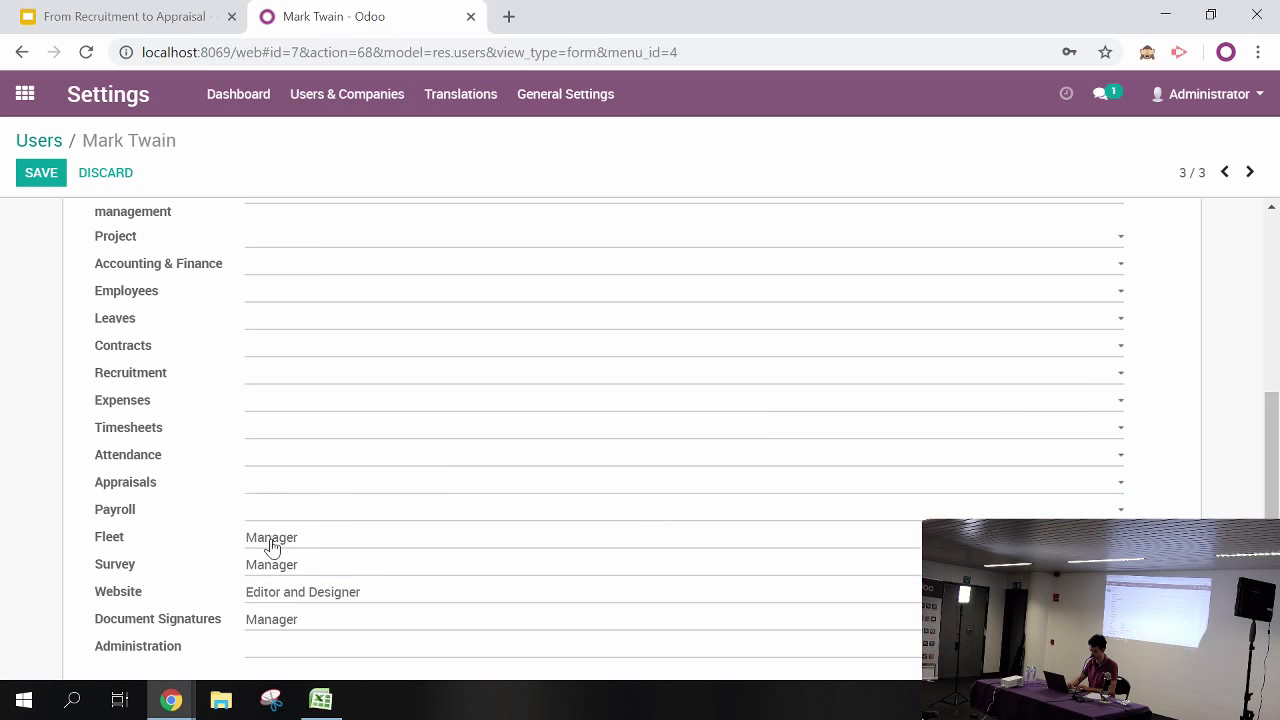
pyautogui.click(271, 545)
pyautogui.click(272, 556)
pyautogui.click(268, 566)
pyautogui.click(268, 590)
pyautogui.click(268, 592)
pyautogui.click(270, 607)
pyautogui.click(268, 620)
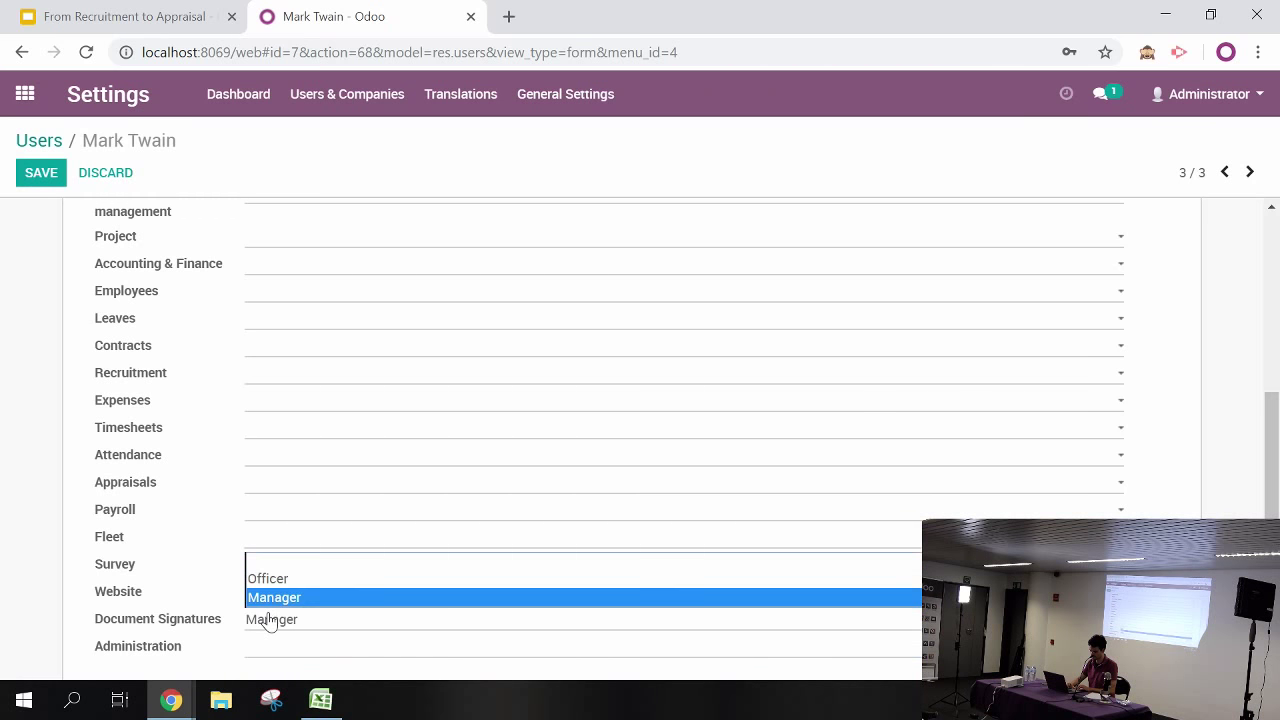
pyautogui.click(290, 561)
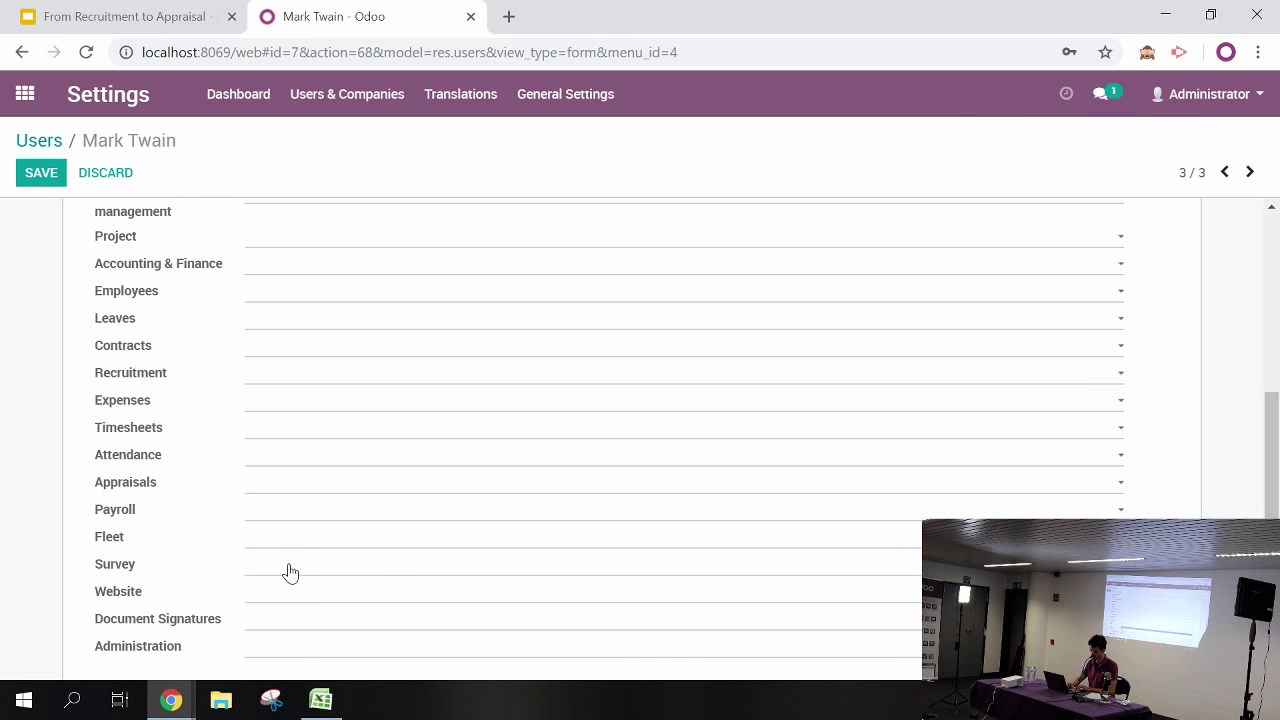
pyautogui.click(41, 175)
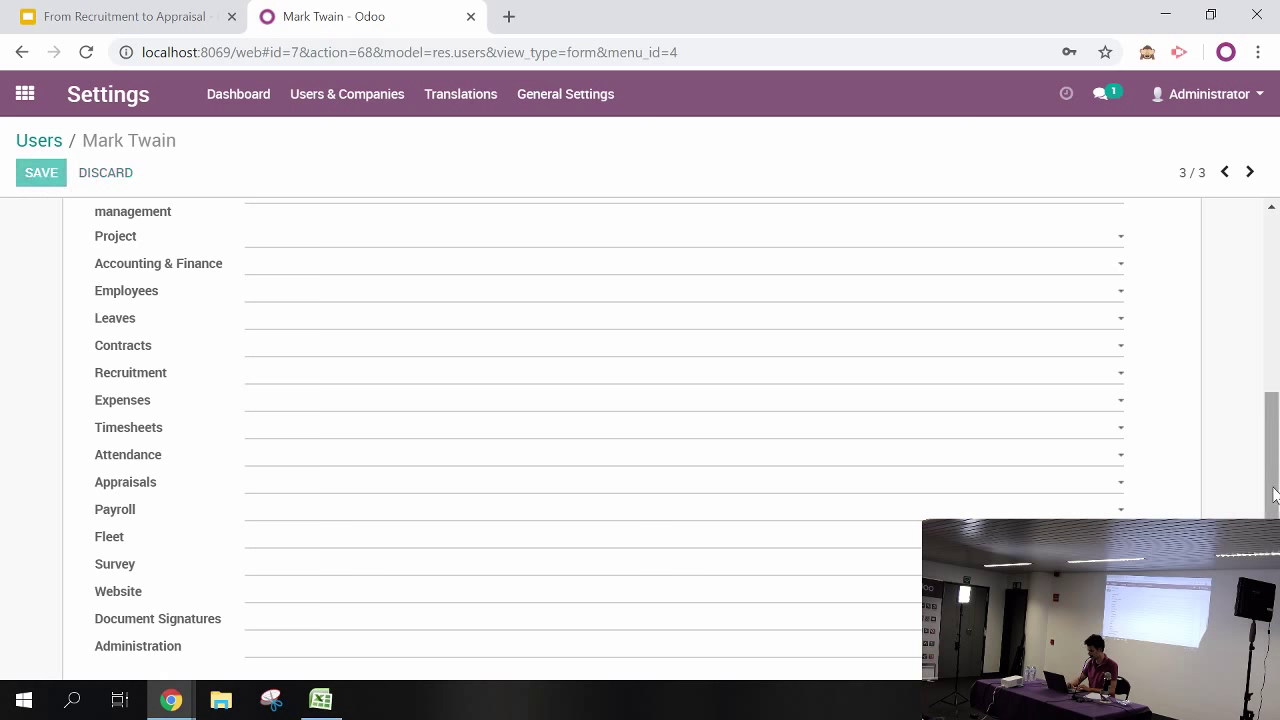
pyautogui.moveTo(1275, 495); pyautogui.dragTo(1275, 317)
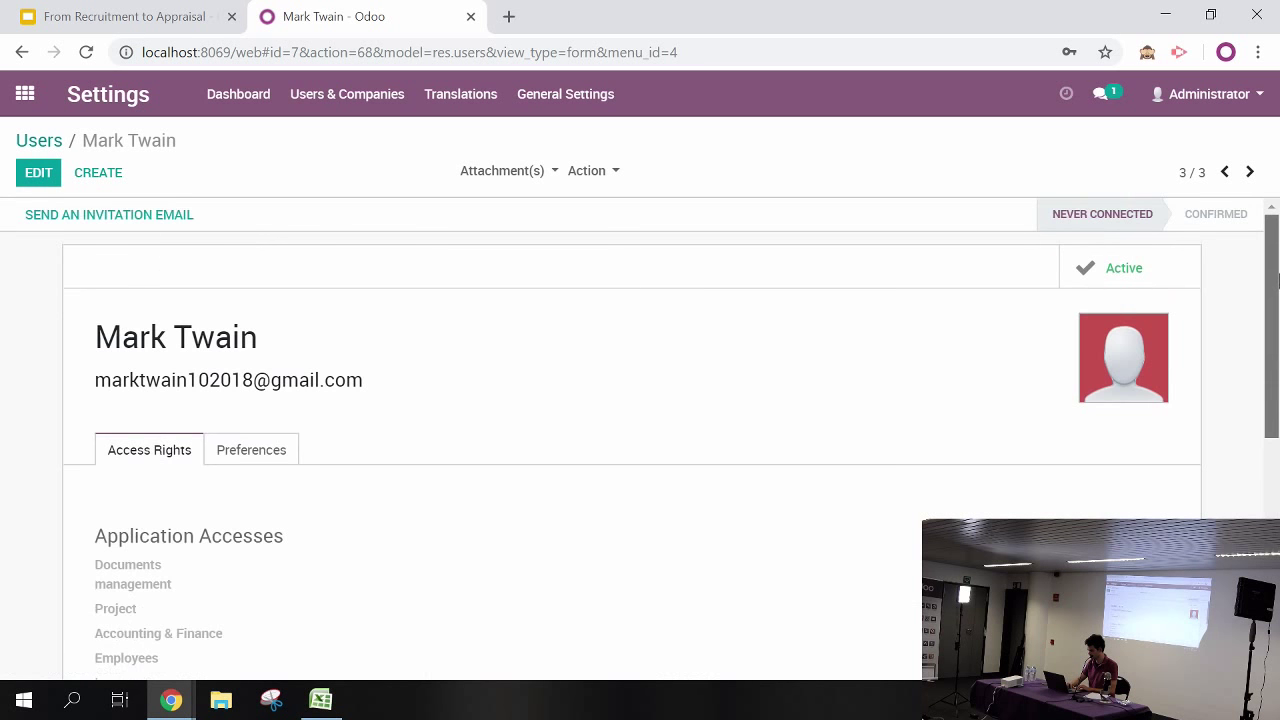
pyautogui.click(585, 176)
# Set a new password for the user's login through Change Password
pyautogui.click(610, 279)
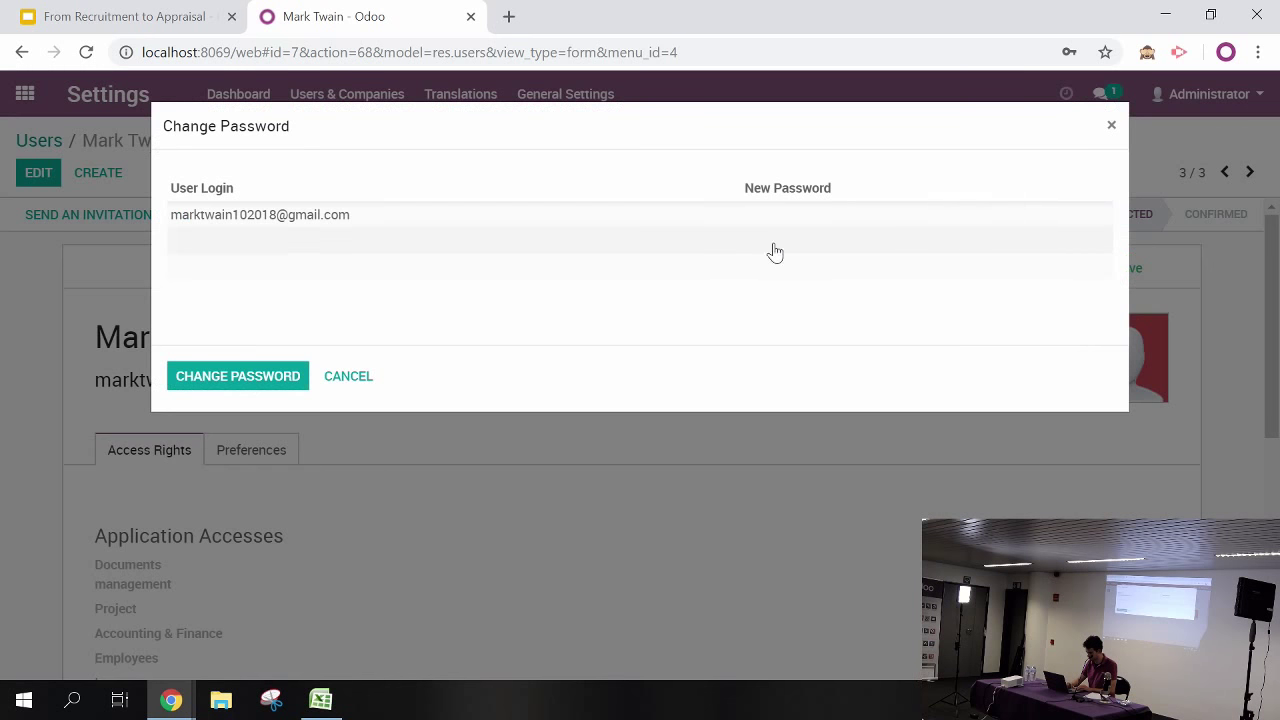
pyautogui.click(777, 222)
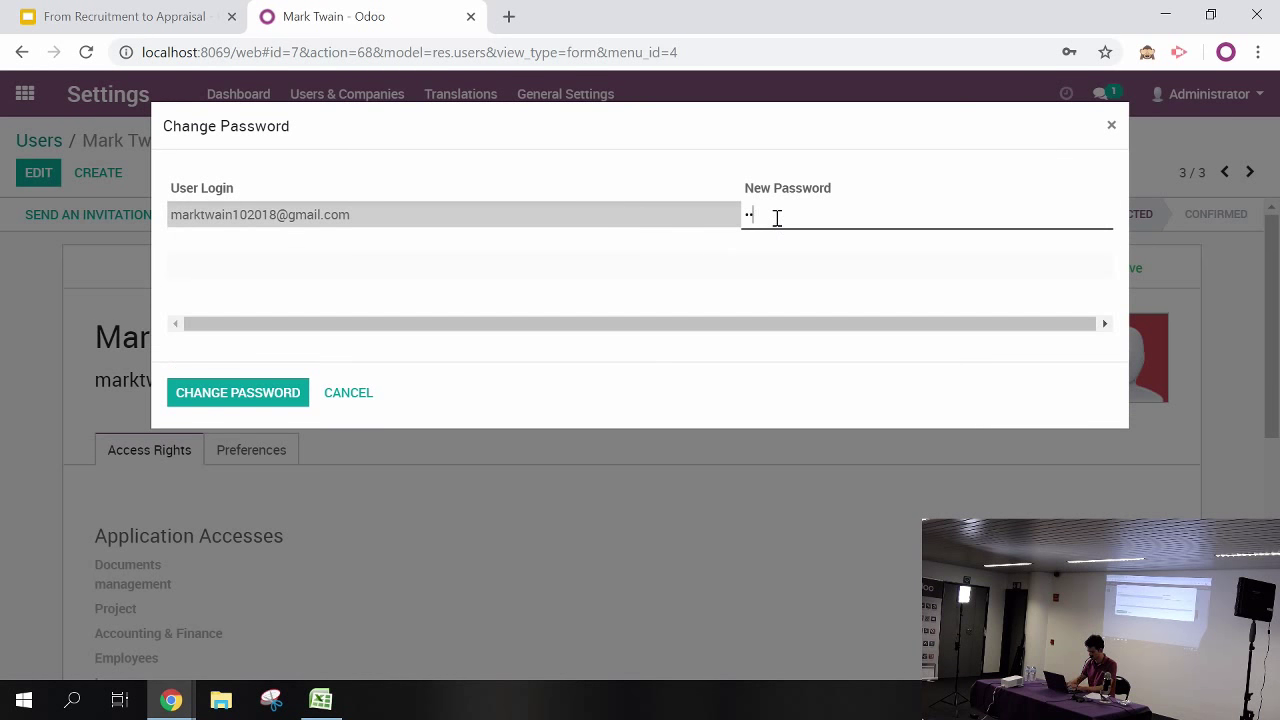
pyautogui.click(255, 393)
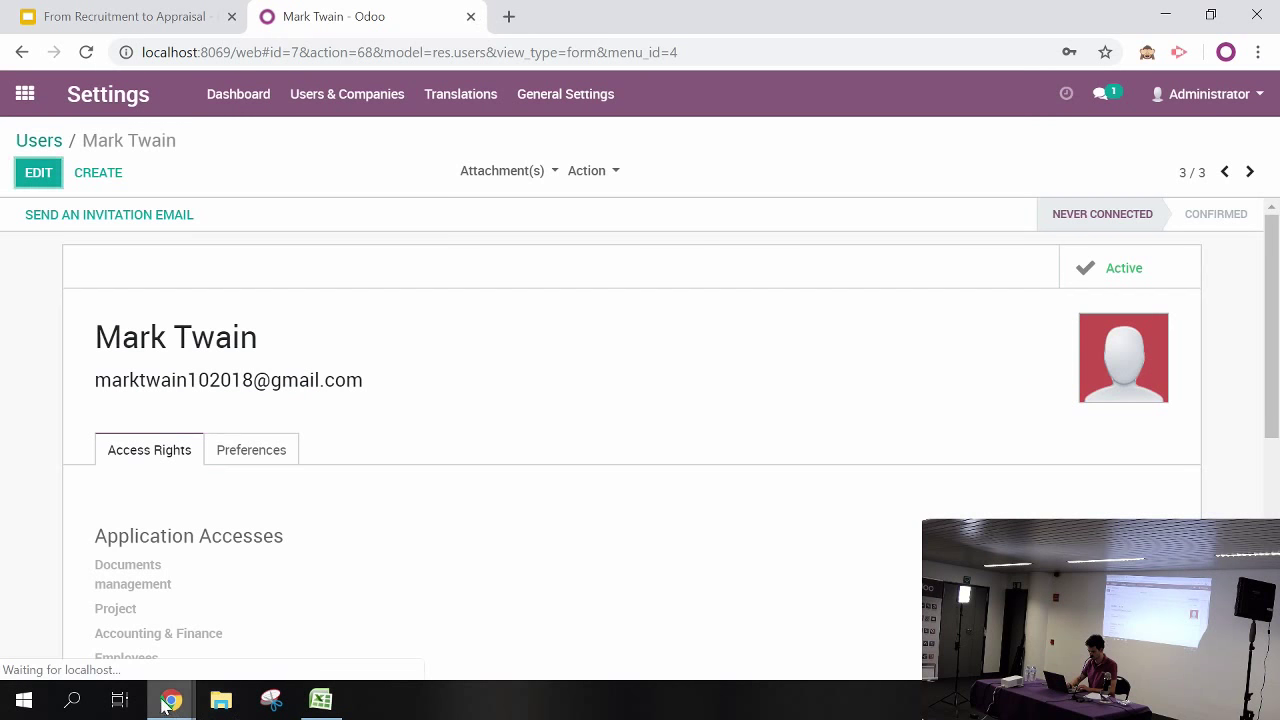
# Switch to the company website's Home | My Website tab and go to its sign-in page
pyautogui.moveTo(172, 700)
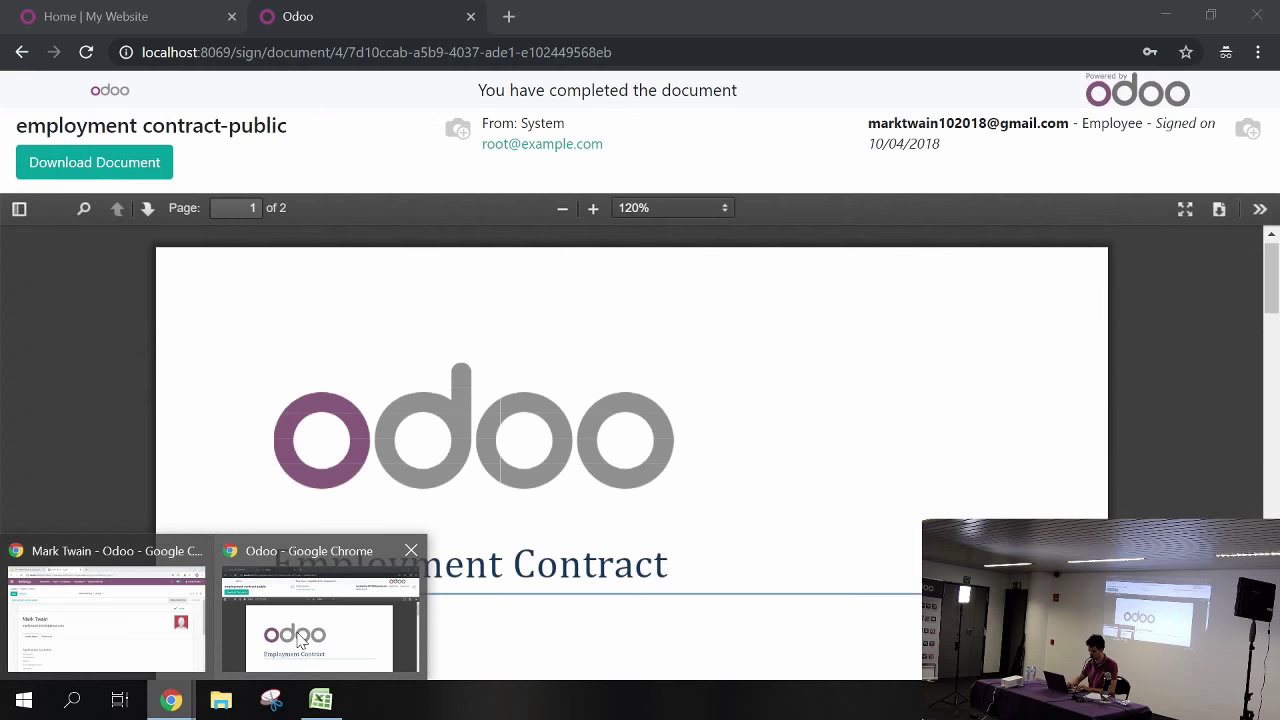
pyautogui.click(105, 615)
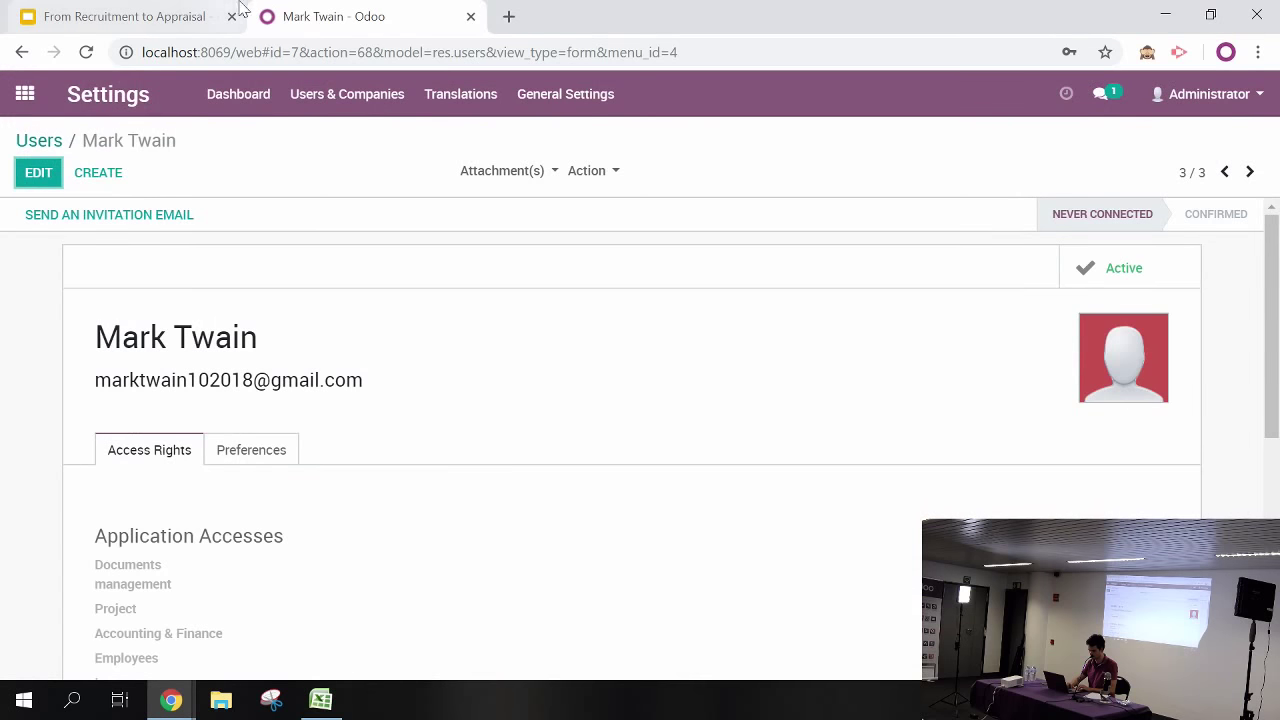
pyautogui.moveTo(172, 700)
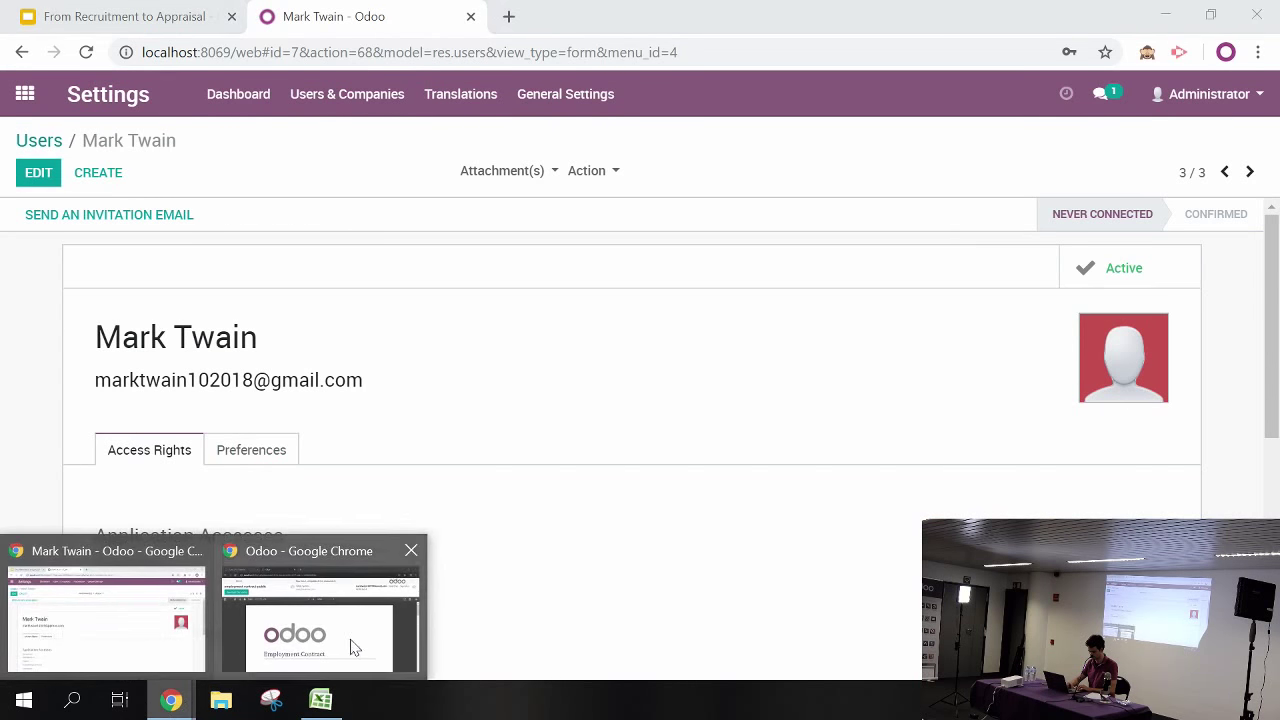
pyautogui.click(352, 648)
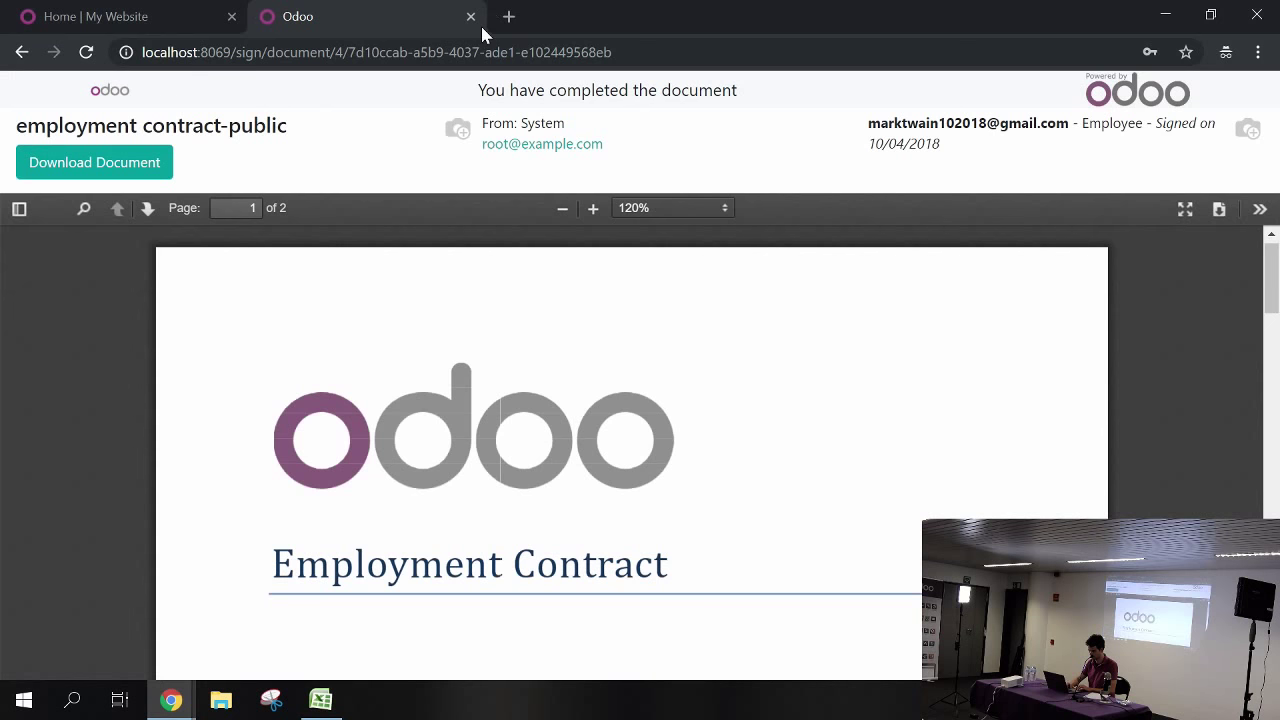
pyautogui.click(110, 17)
pyautogui.click(1172, 104)
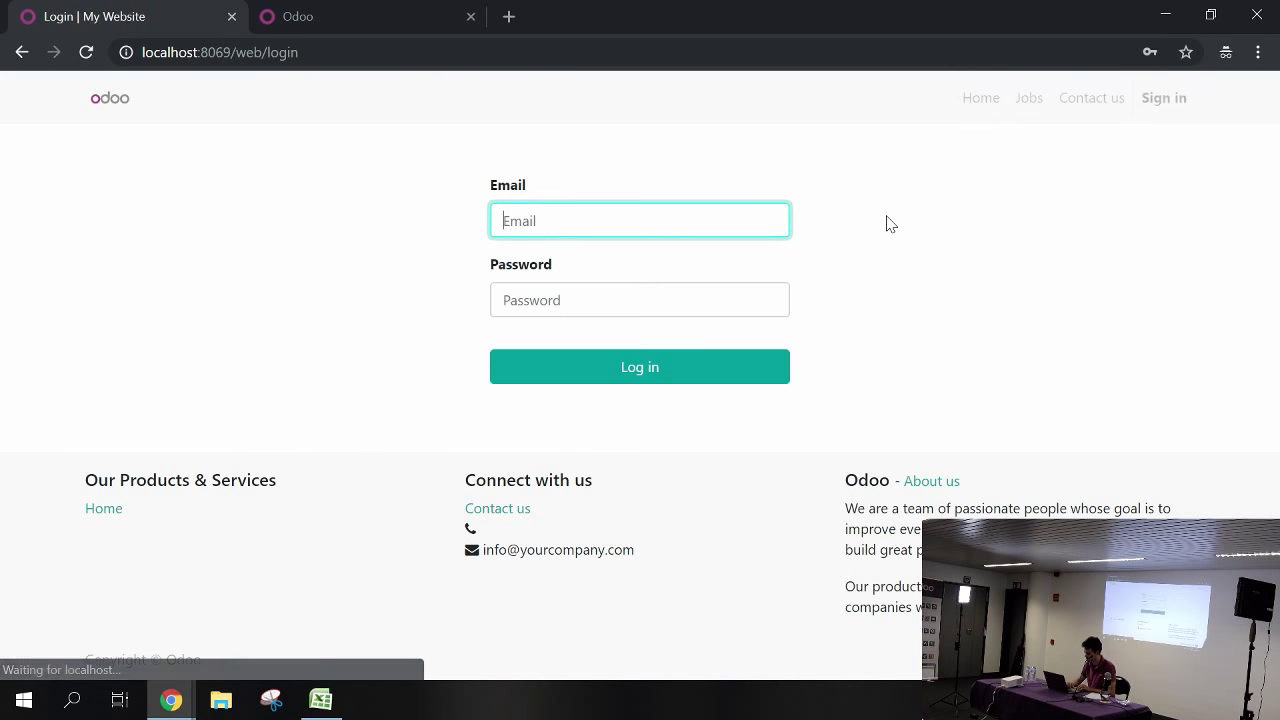
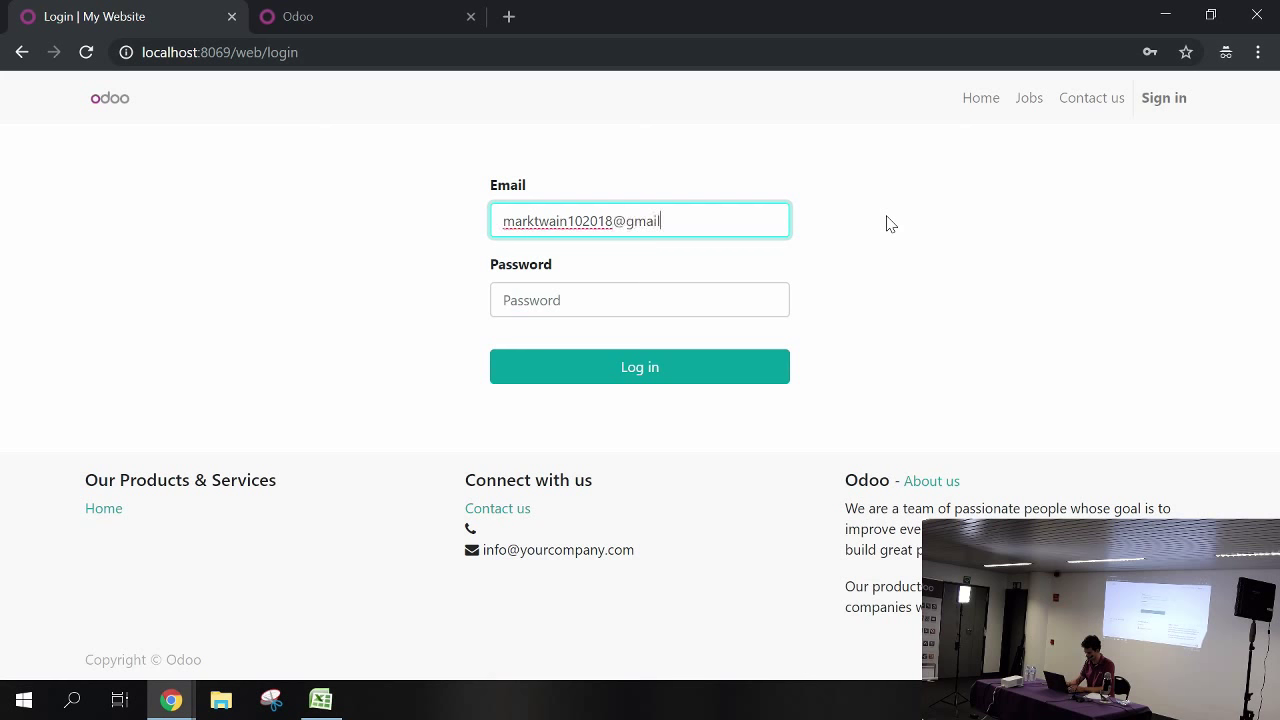
# Log in on the sign-in page with the new employee's e-mail address and password
pyautogui.press('Tab')
pyautogui.write('ad')
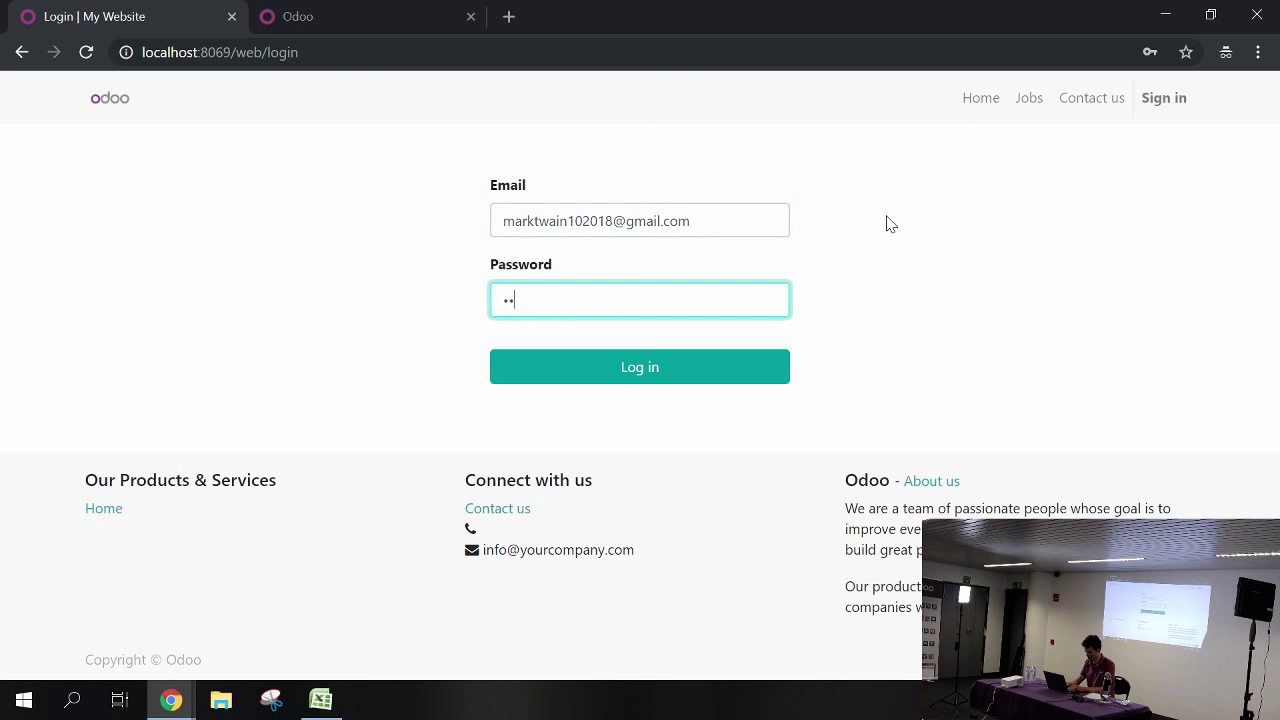
pyautogui.click(646, 372)
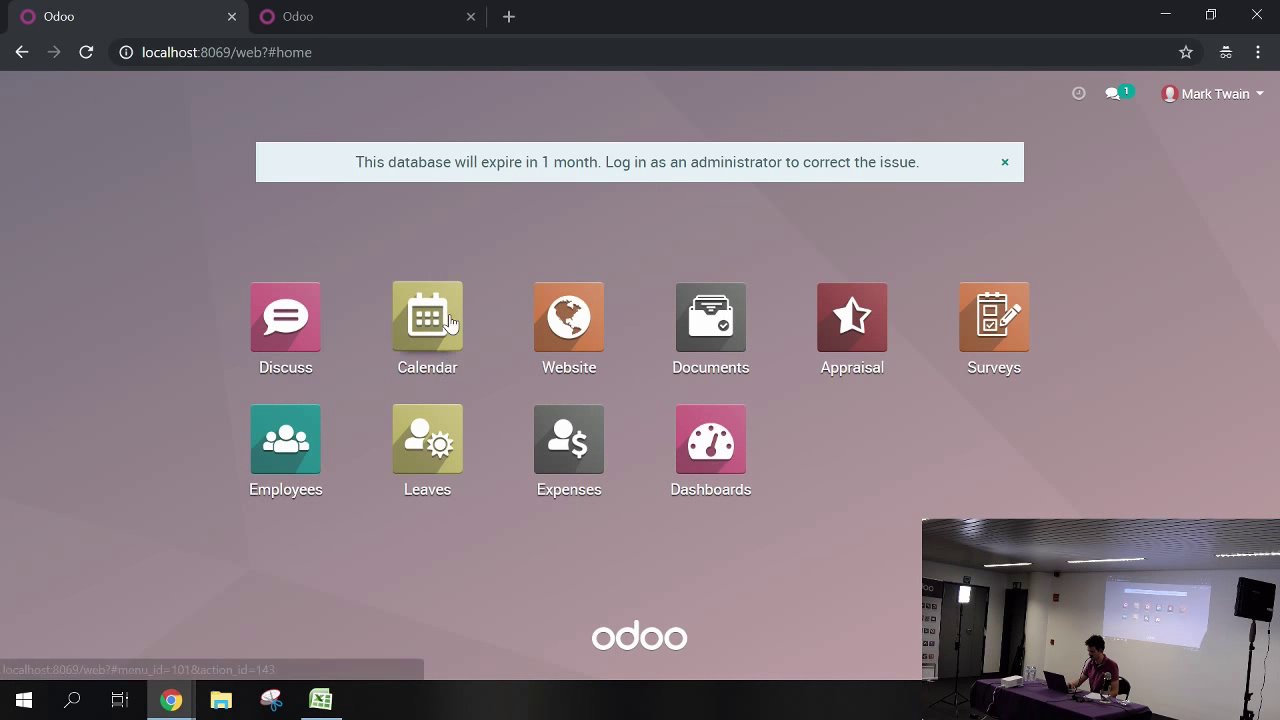
pyautogui.click(432, 430)
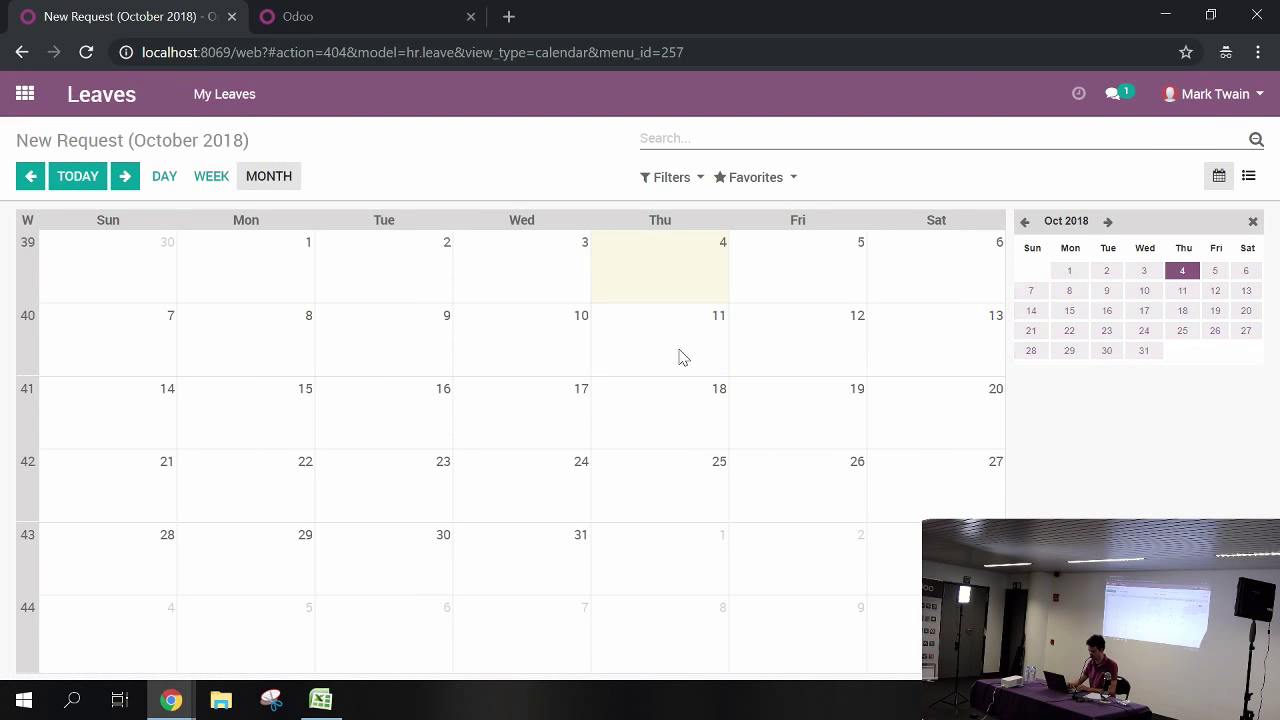
pyautogui.click(680, 357)
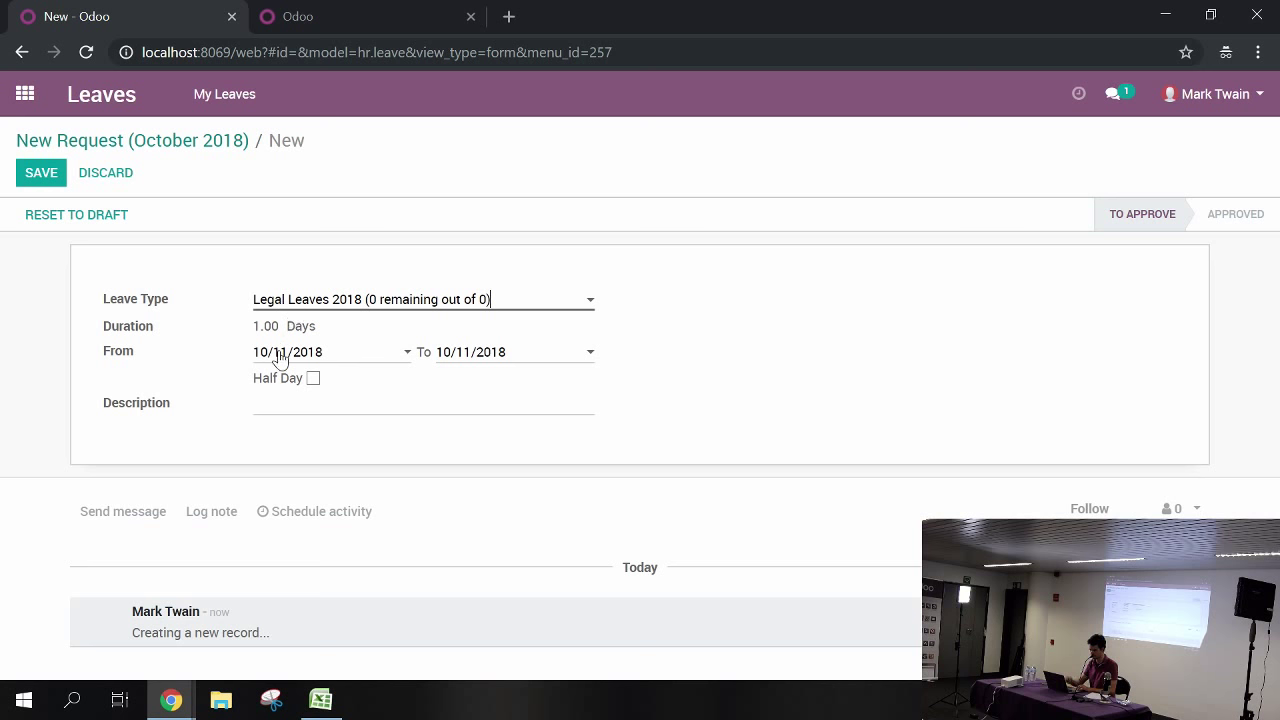
pyautogui.click(24, 94)
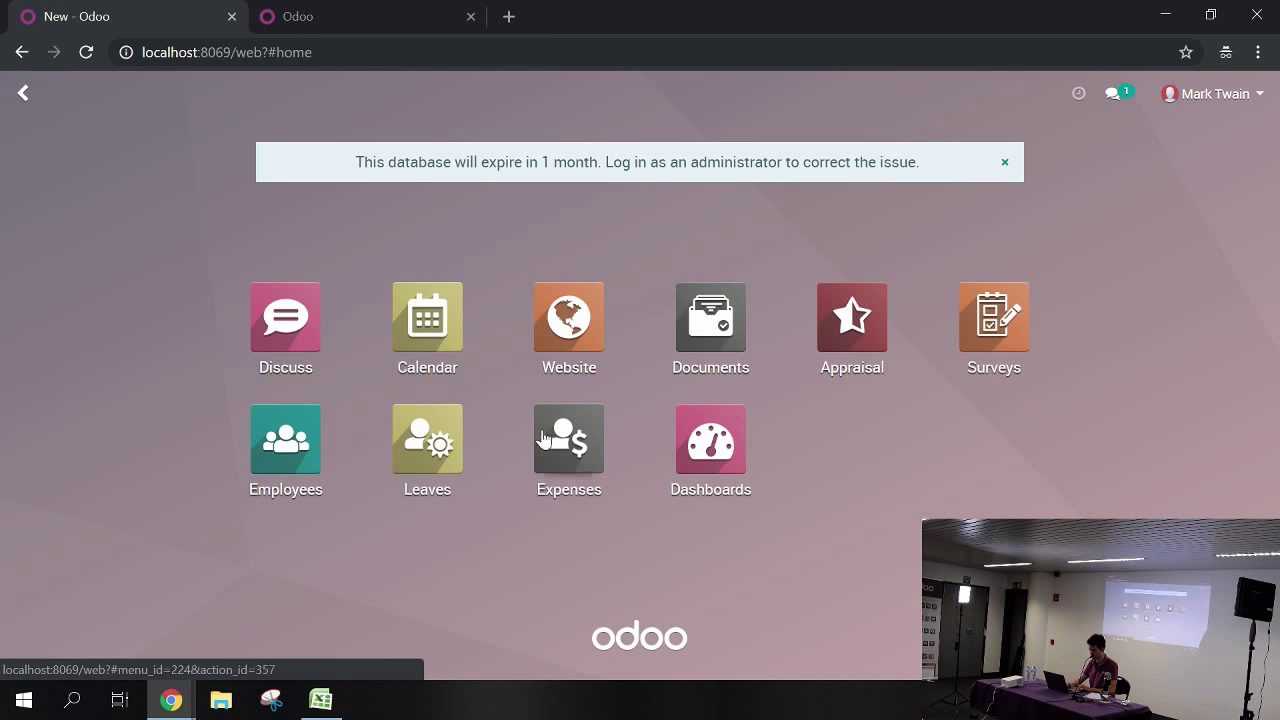
# Create and save a 'Lunch' expense using the [EXP_GEN] Expenses product at unit price 20
pyautogui.click(580, 458)
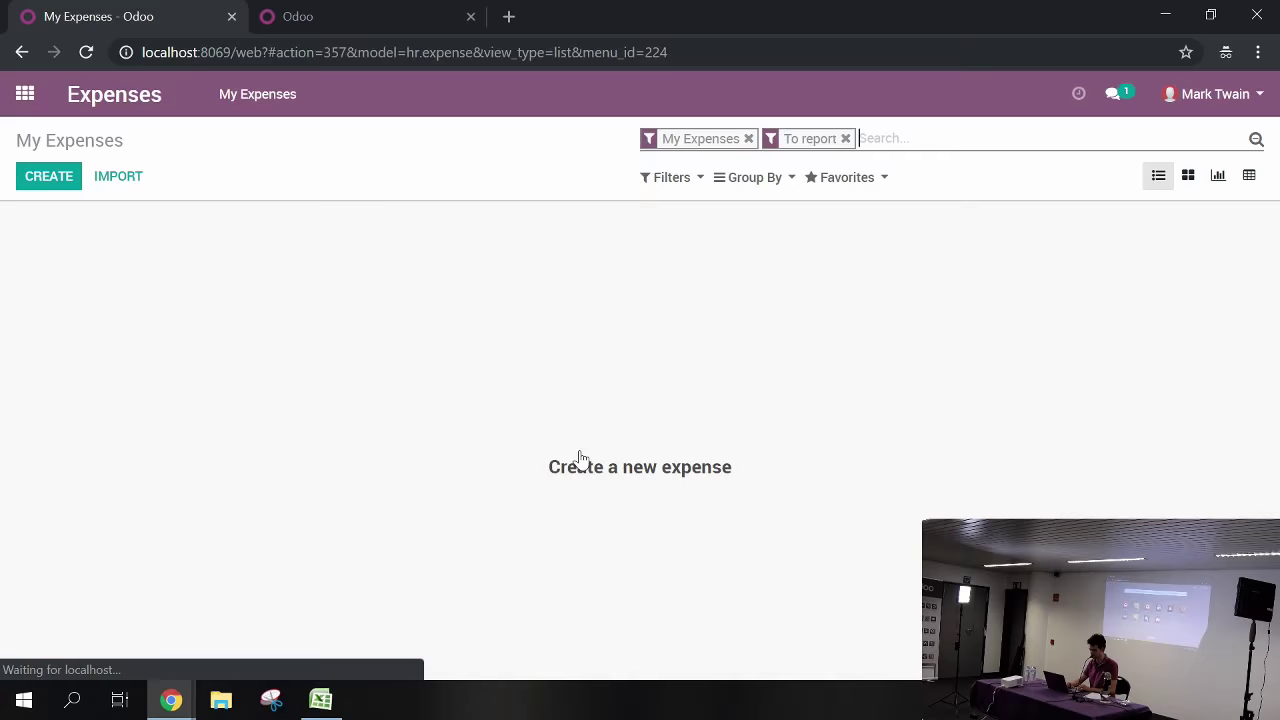
pyautogui.click(47, 180)
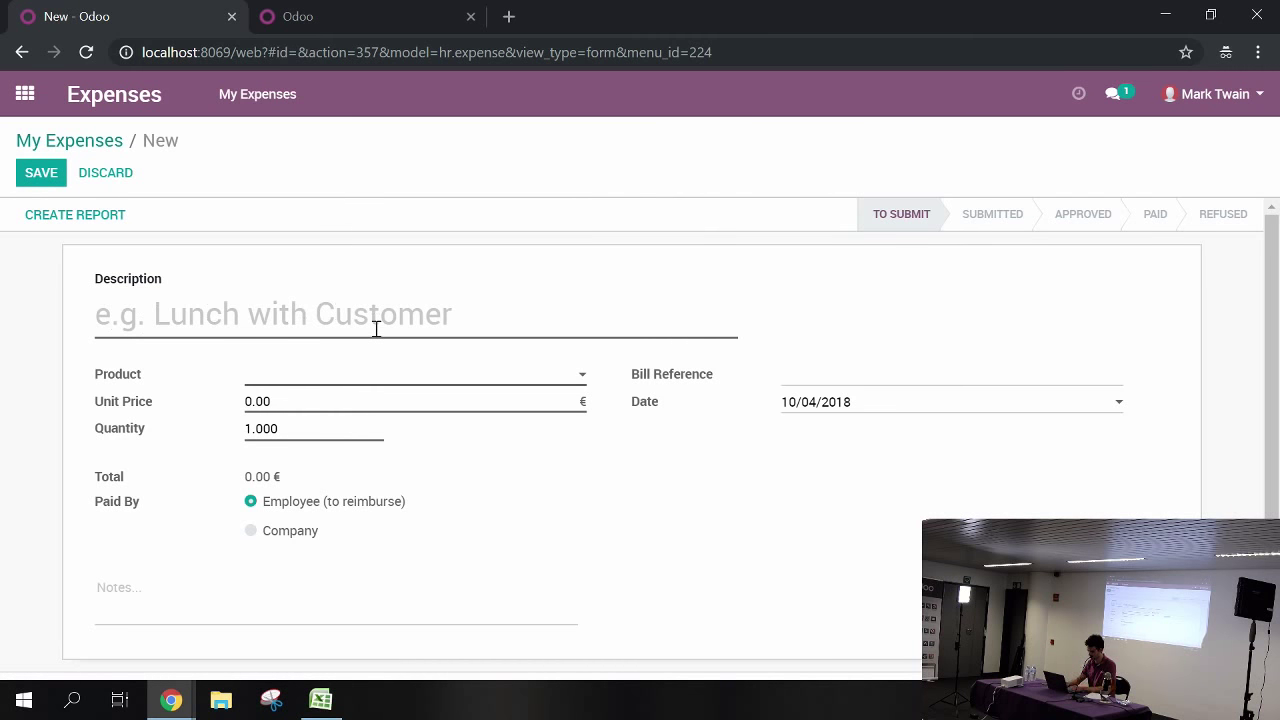
pyautogui.write('Lunch')
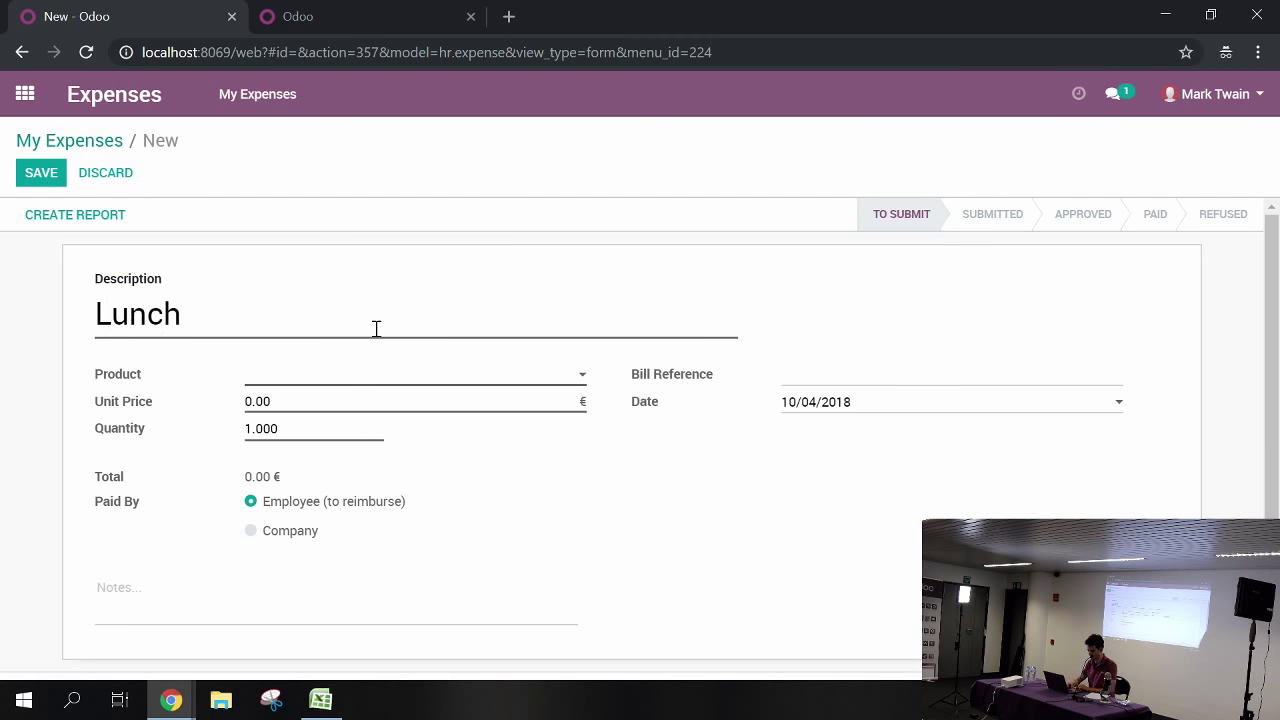
pyautogui.click(355, 381)
pyautogui.click(345, 404)
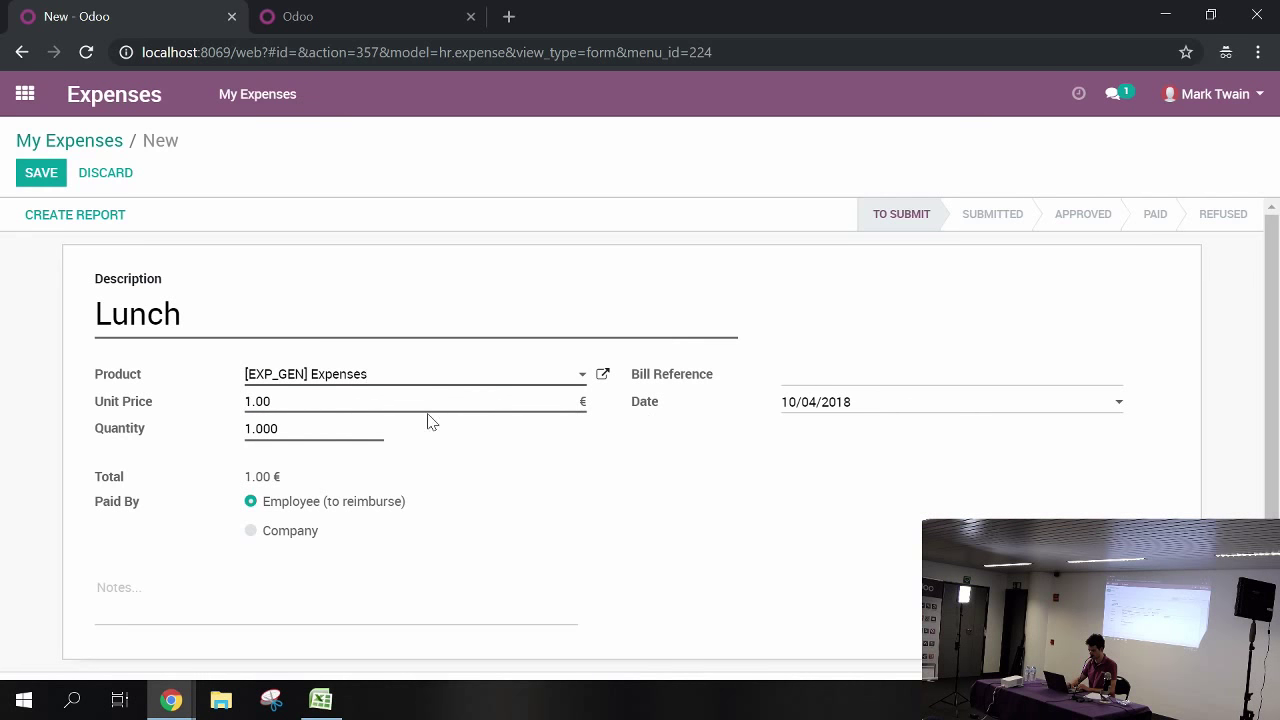
pyautogui.click(293, 397)
pyautogui.write('20')
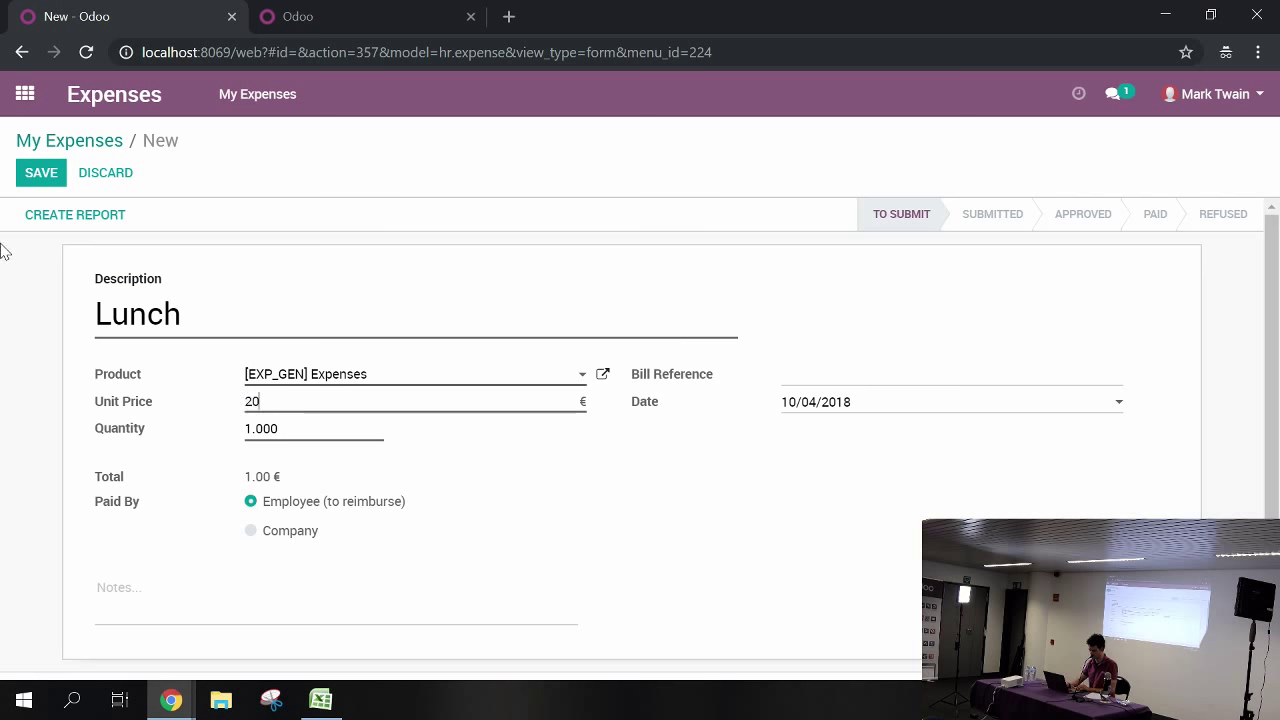
pyautogui.click(42, 182)
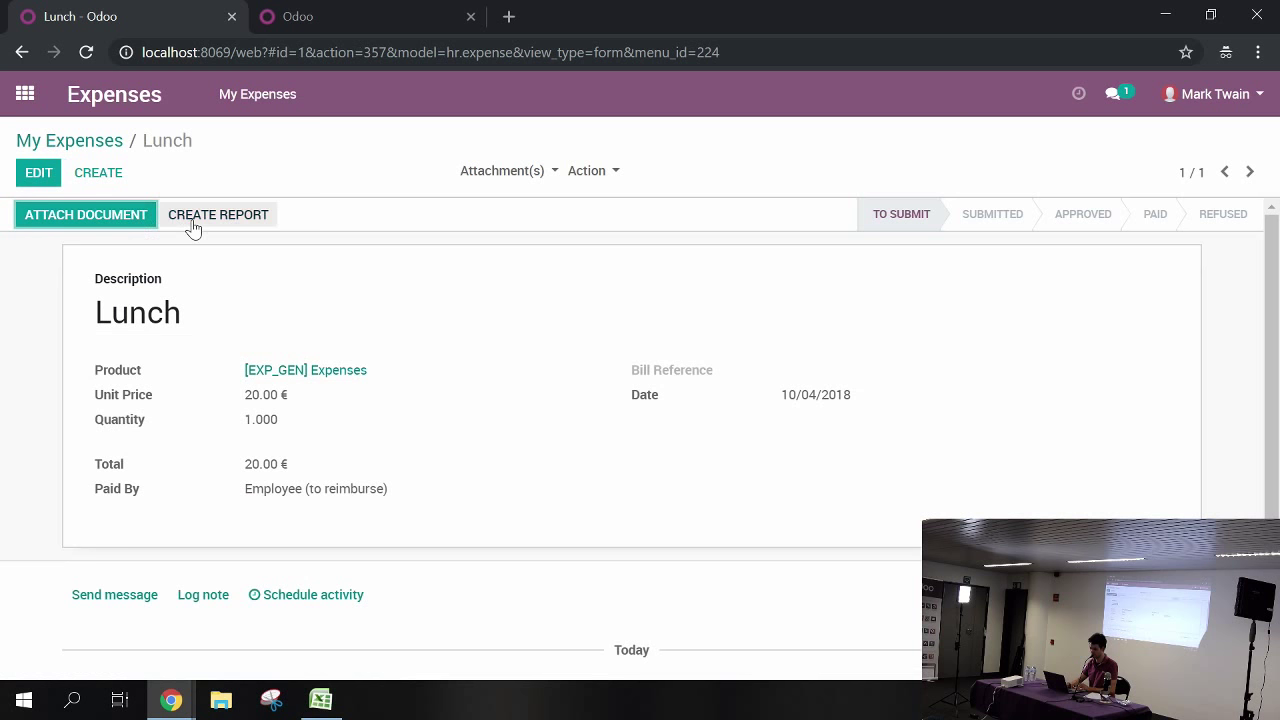
# Turn the Lunch expense into a report, submit it to the manager, and return to the administrator window
pyautogui.click(175, 215)
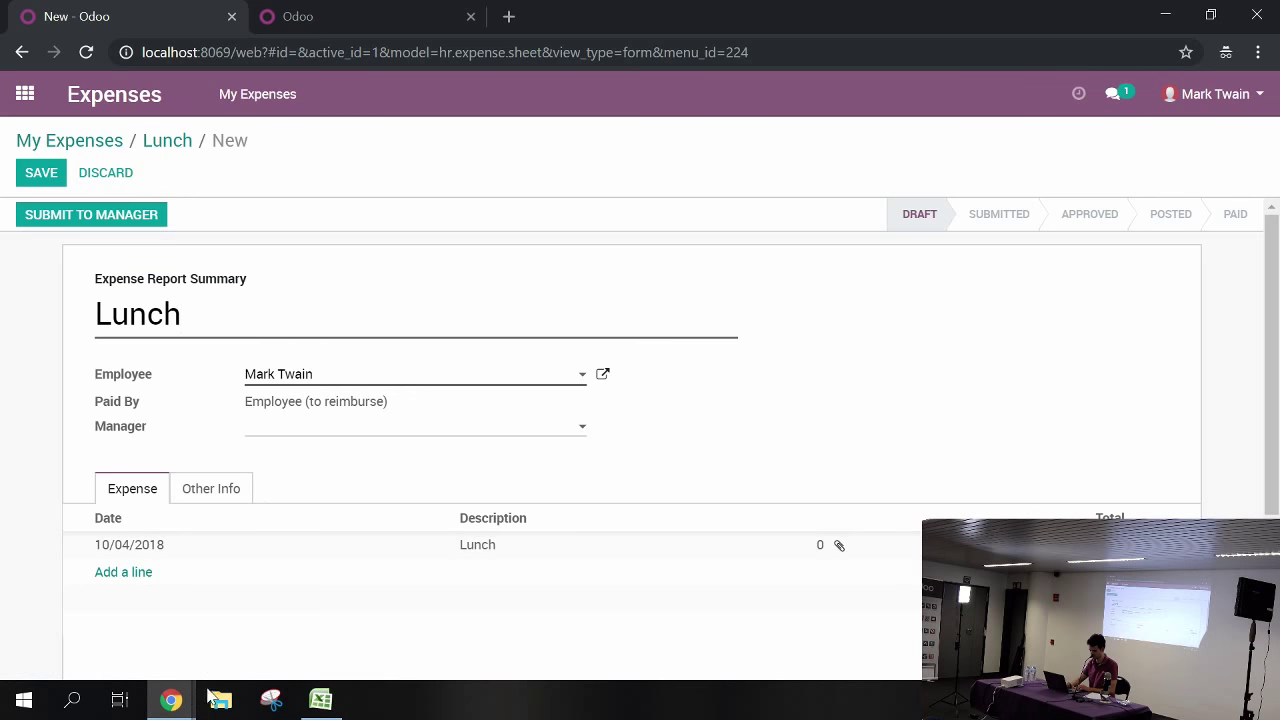
pyautogui.click(82, 216)
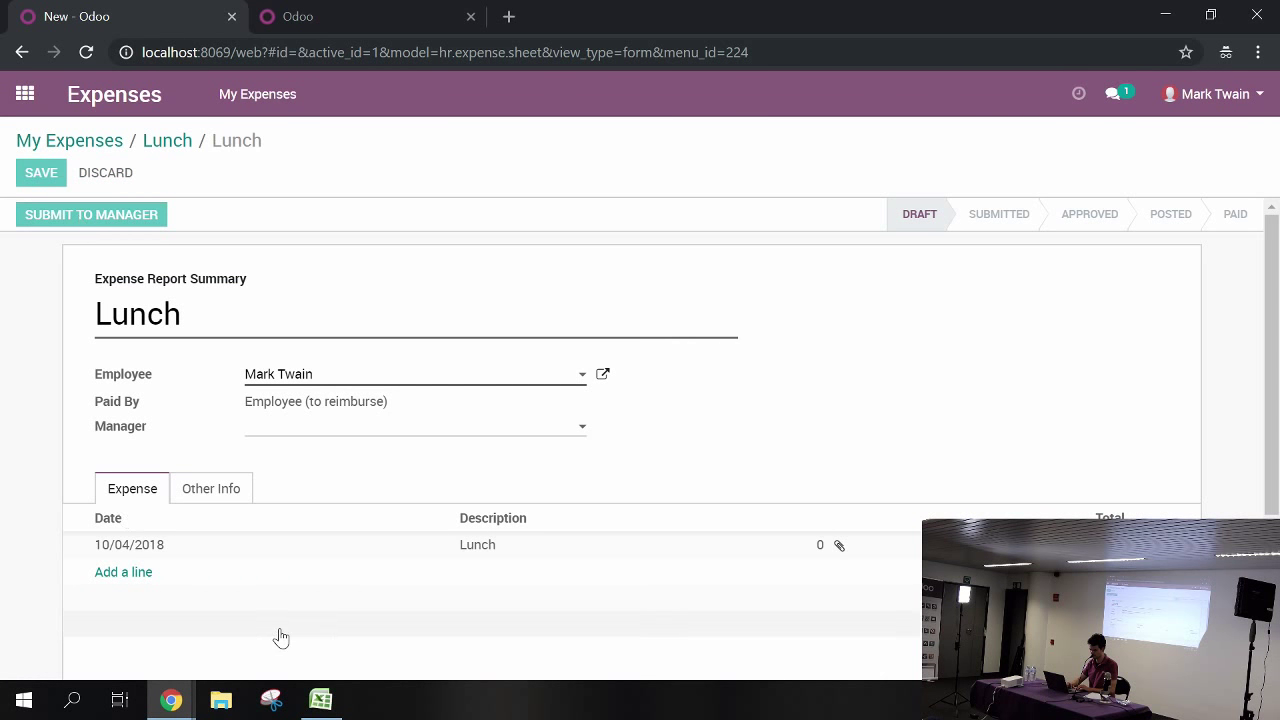
pyautogui.moveTo(176, 705)
pyautogui.click(136, 636)
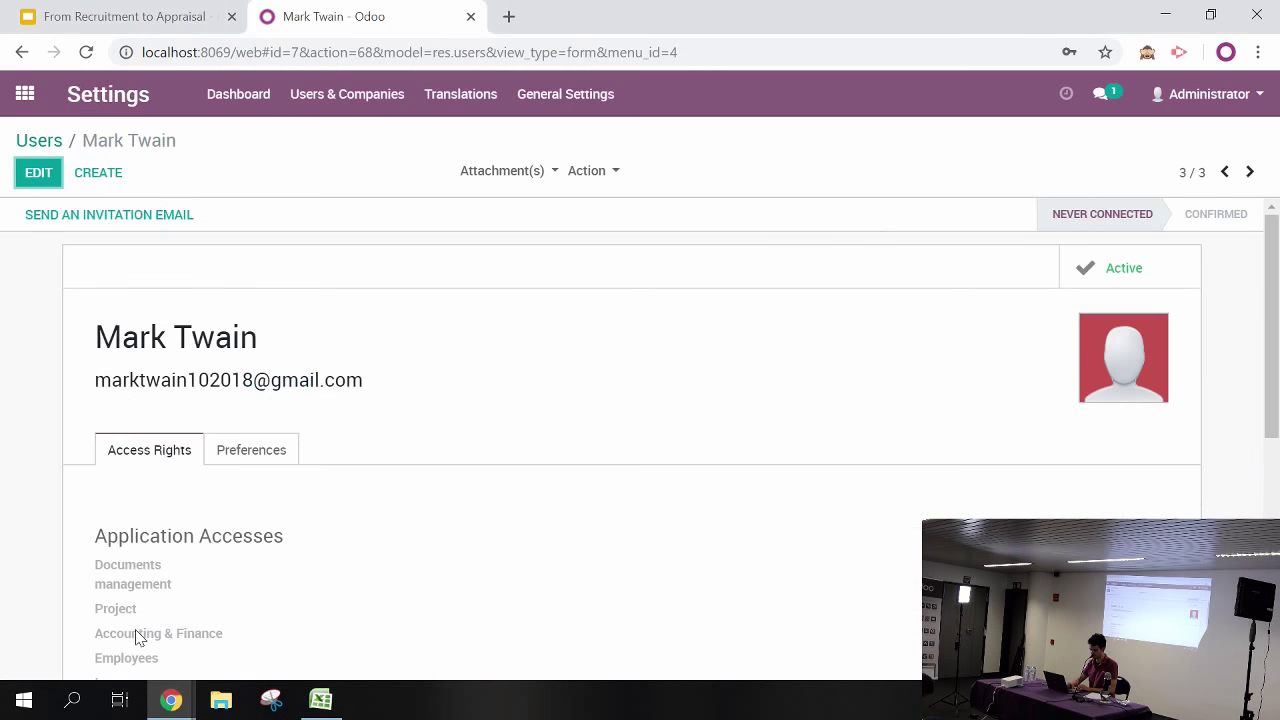
# As administrator, open the Lunch report under Expense Reports > To Approve and approve it
pyautogui.click(24, 96)
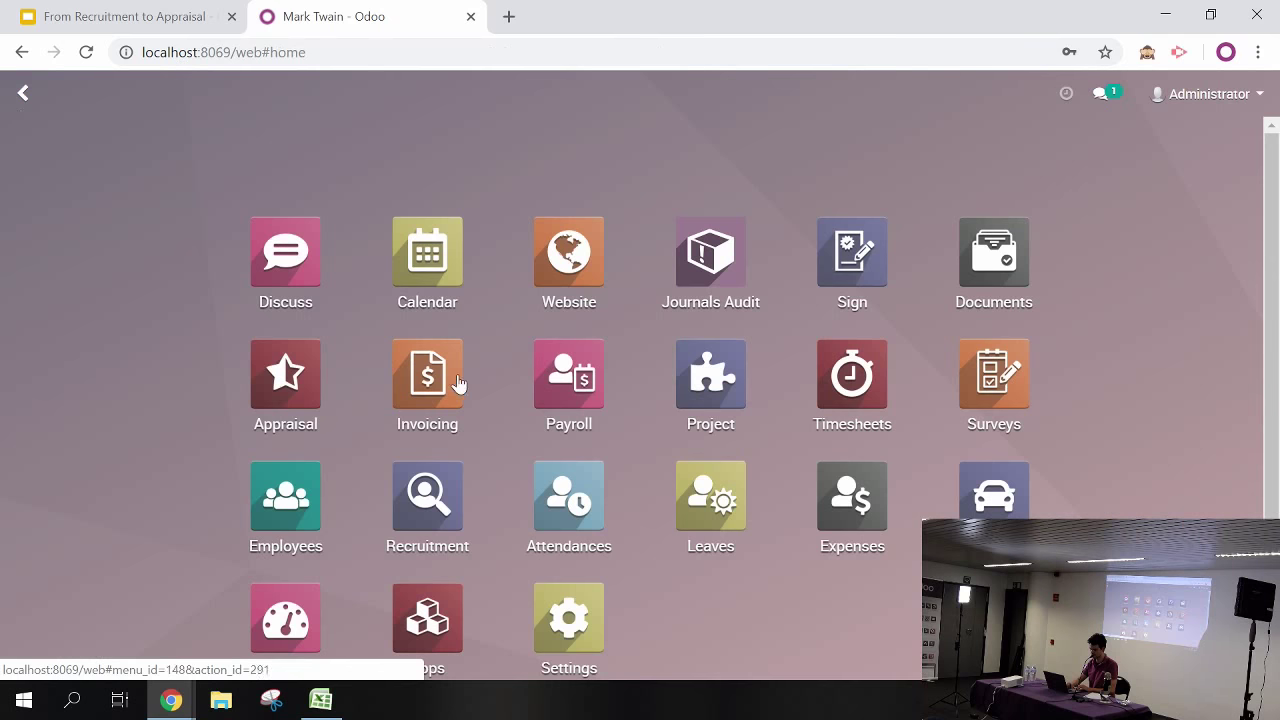
pyautogui.scroll(-1, 266, 522)
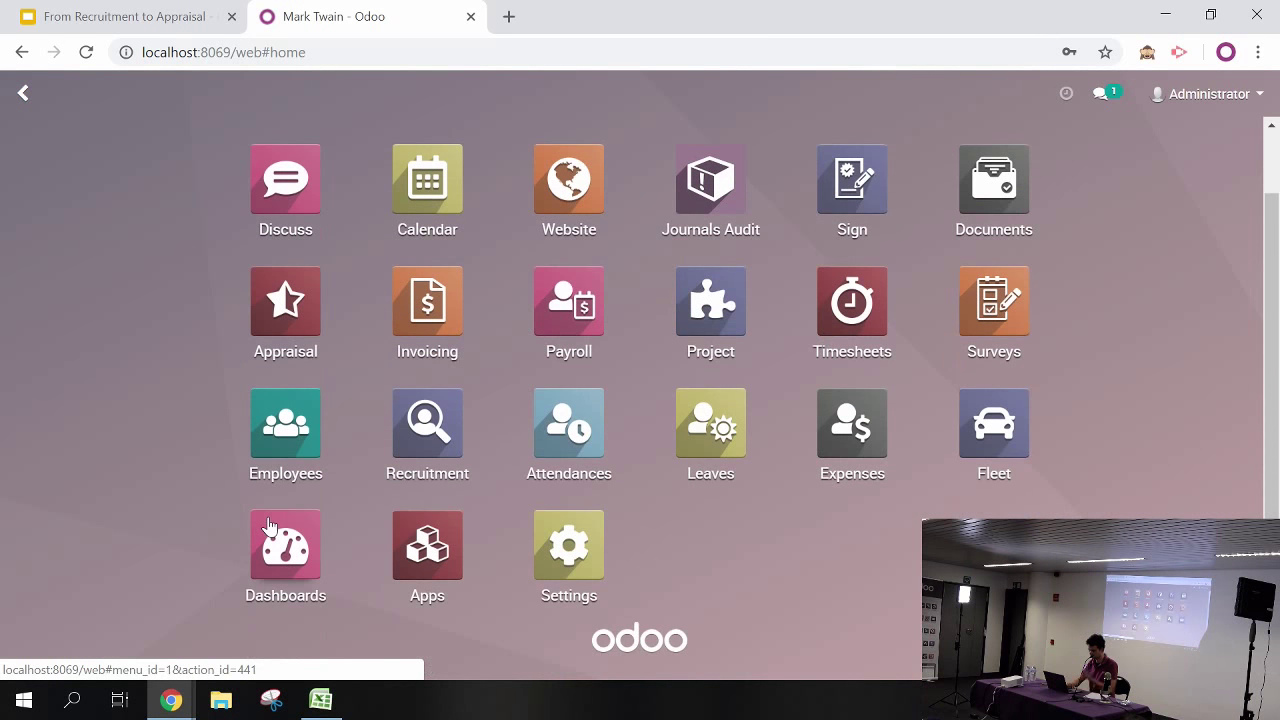
pyautogui.click(843, 458)
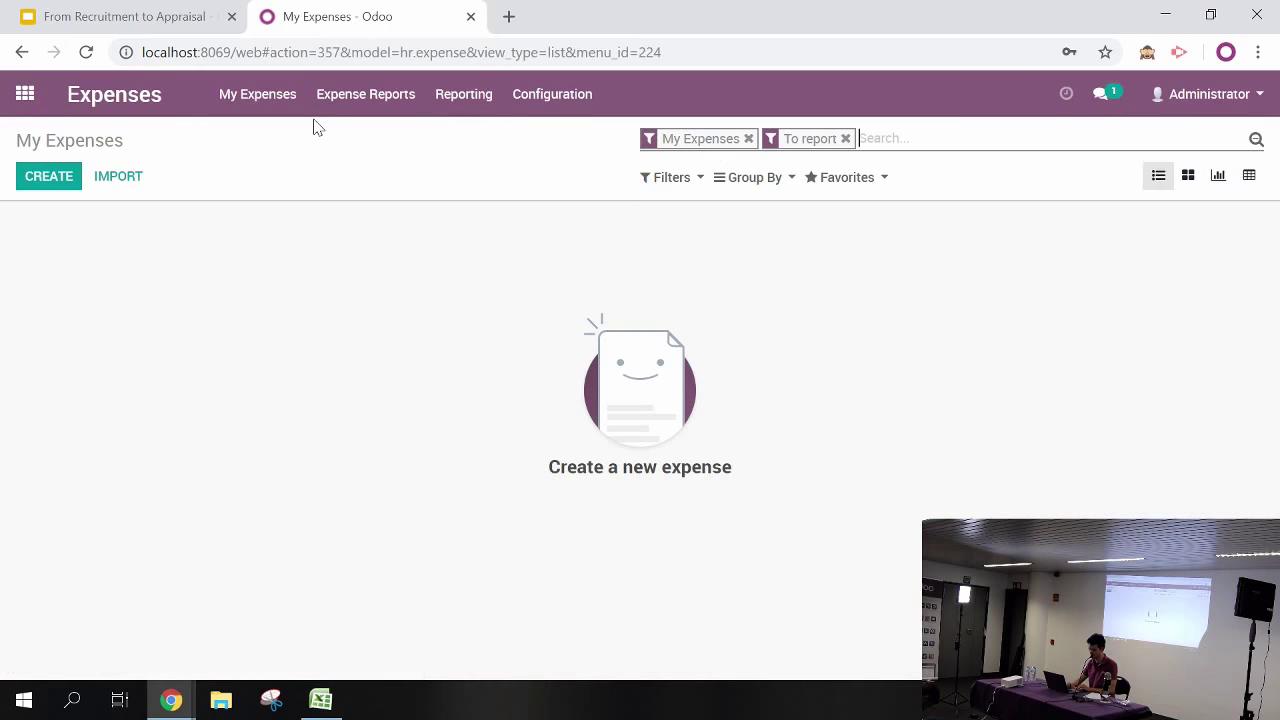
pyautogui.rightClick(374, 97)
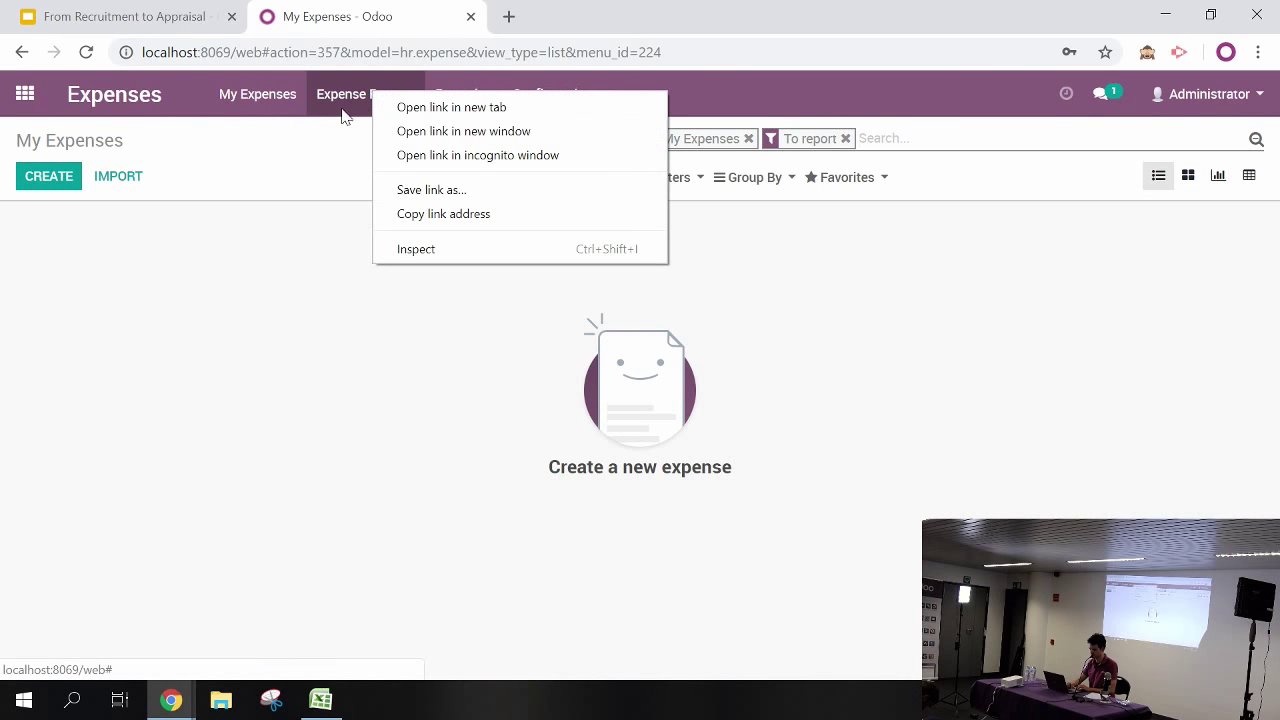
pyautogui.click(300, 166)
pyautogui.click(345, 112)
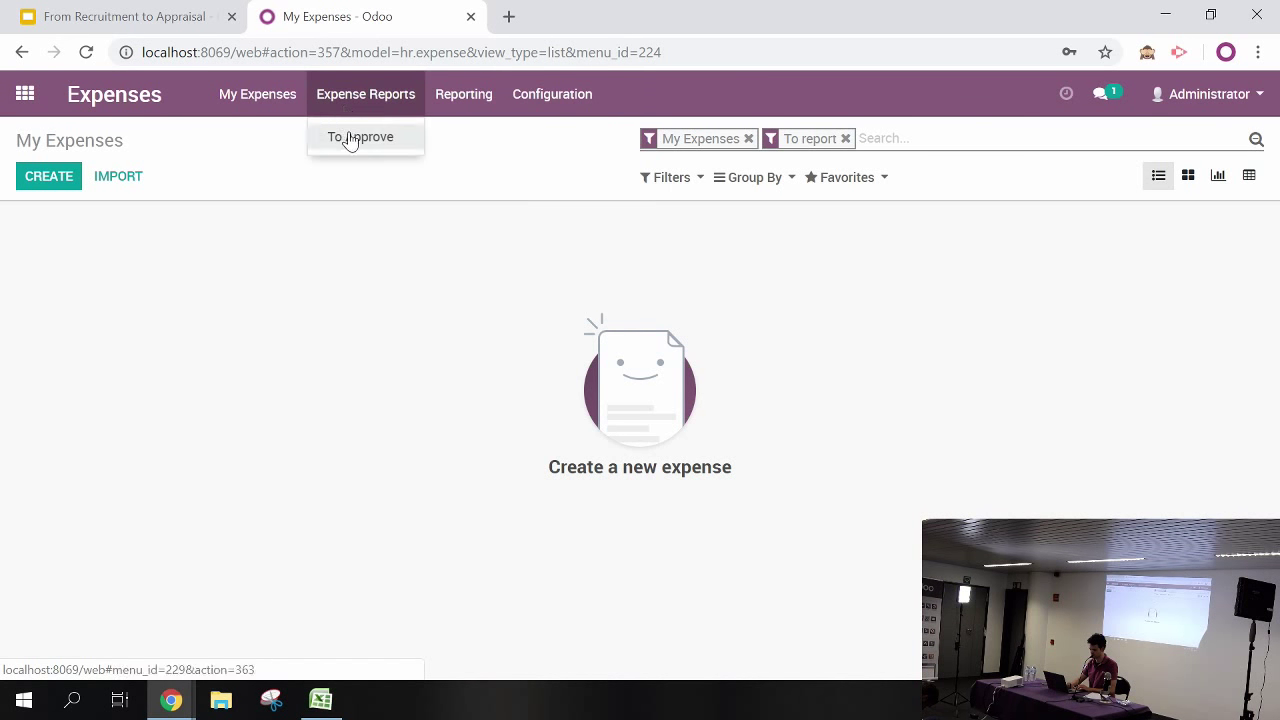
pyautogui.click(349, 136)
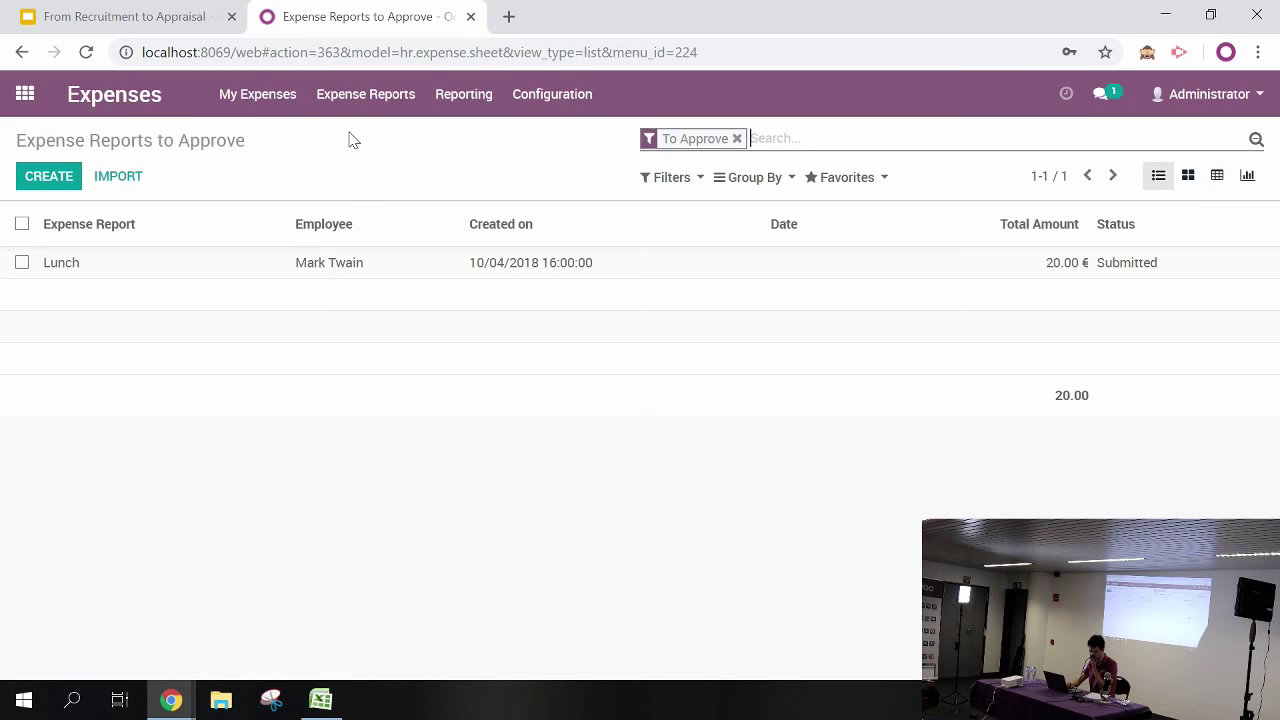
pyautogui.click(203, 270)
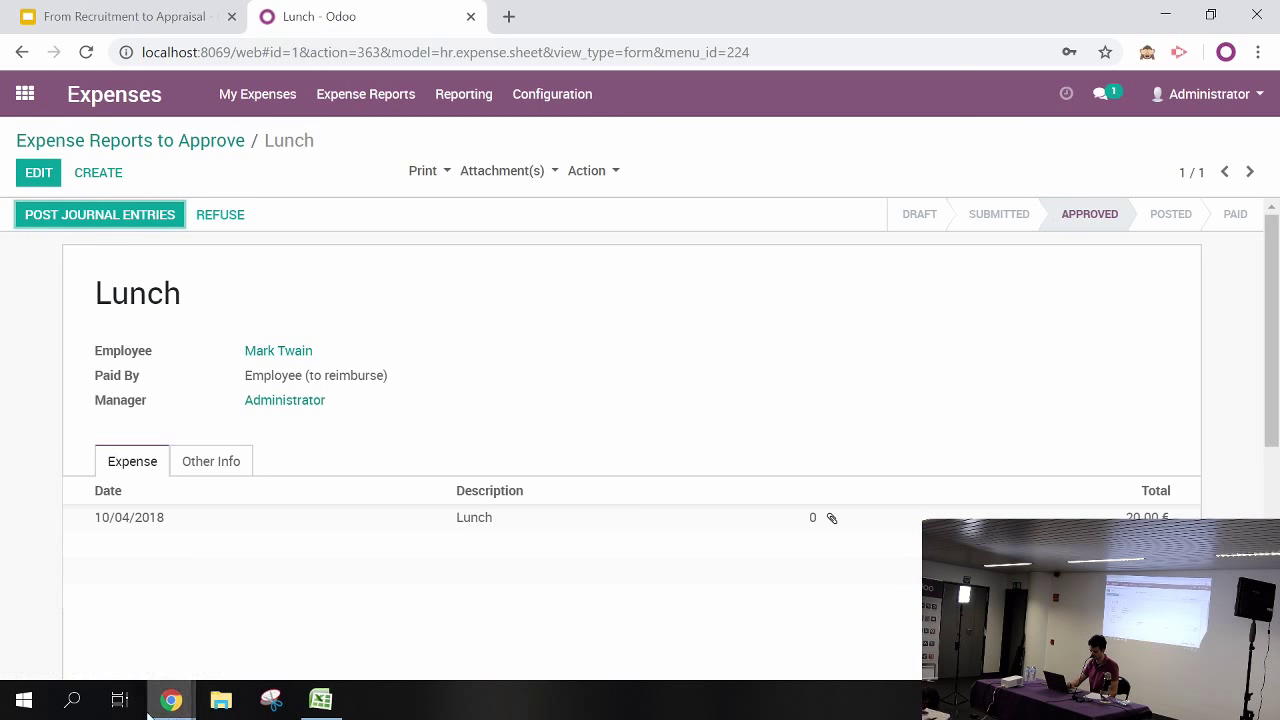
pyautogui.click(165, 705)
# In the employee's window, save the report and clear the My Expenses filters to see Lunch approved
pyautogui.click(296, 644)
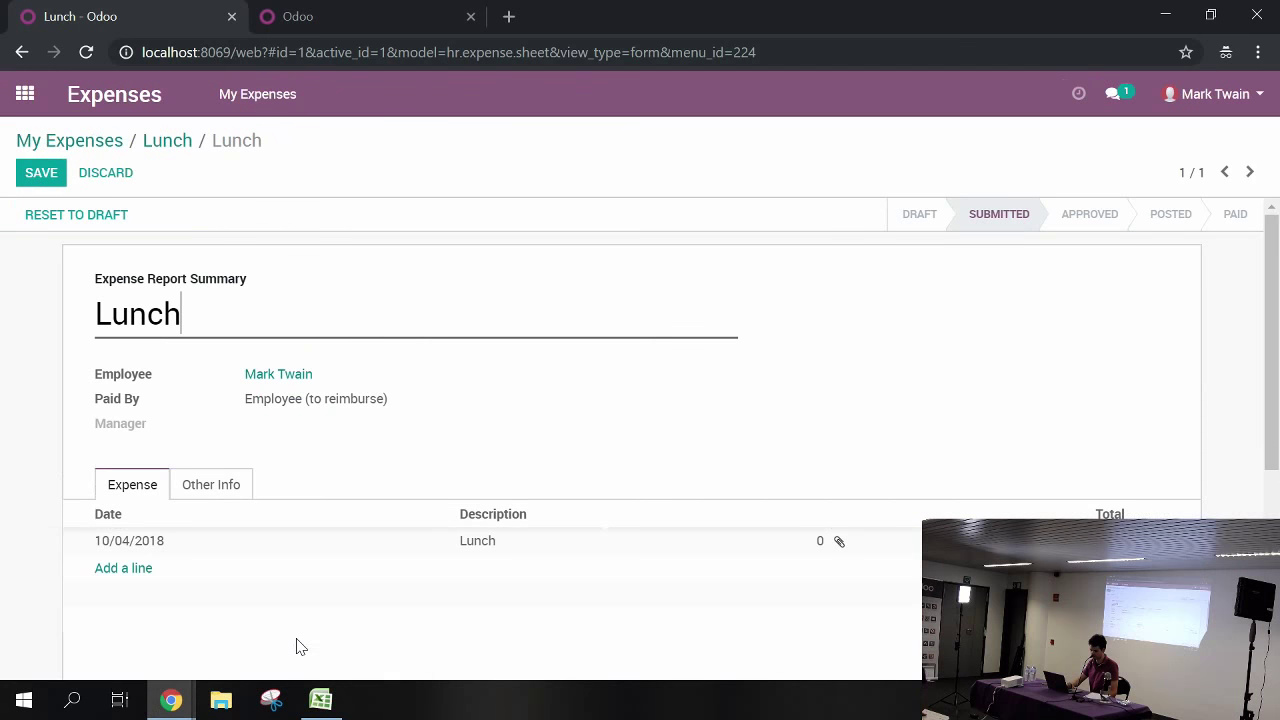
pyautogui.click(45, 183)
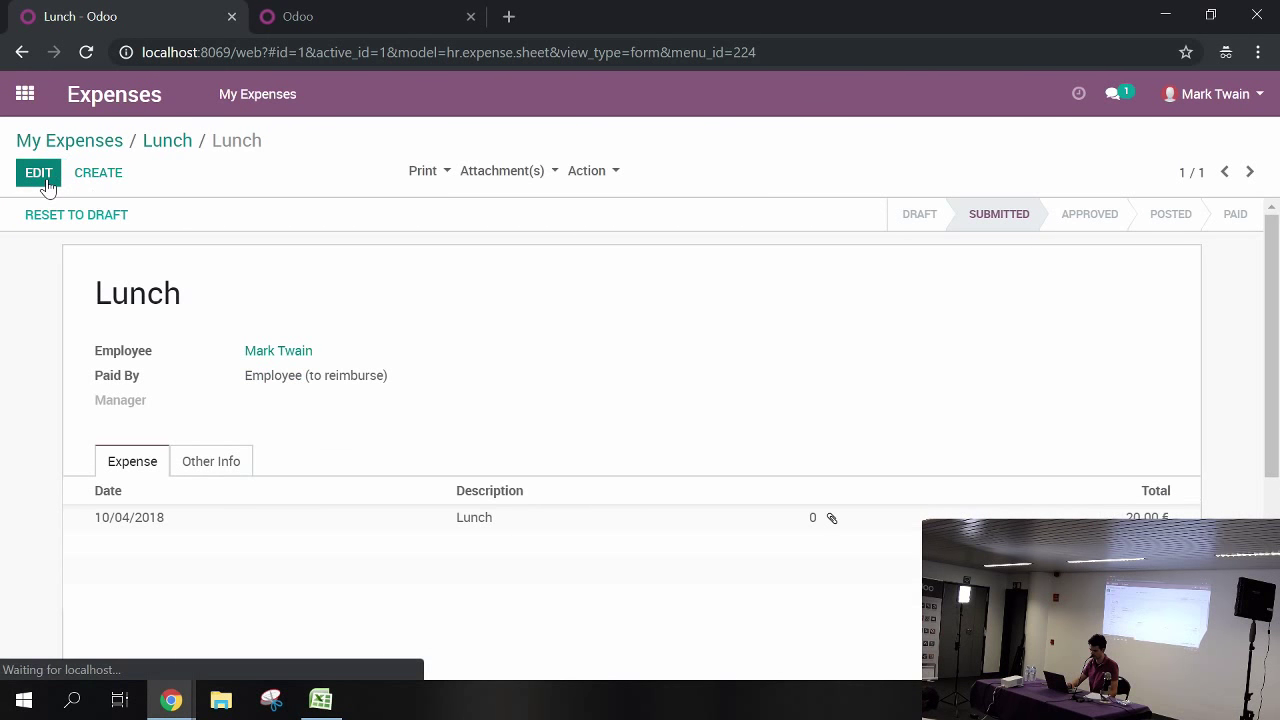
pyautogui.click(50, 141)
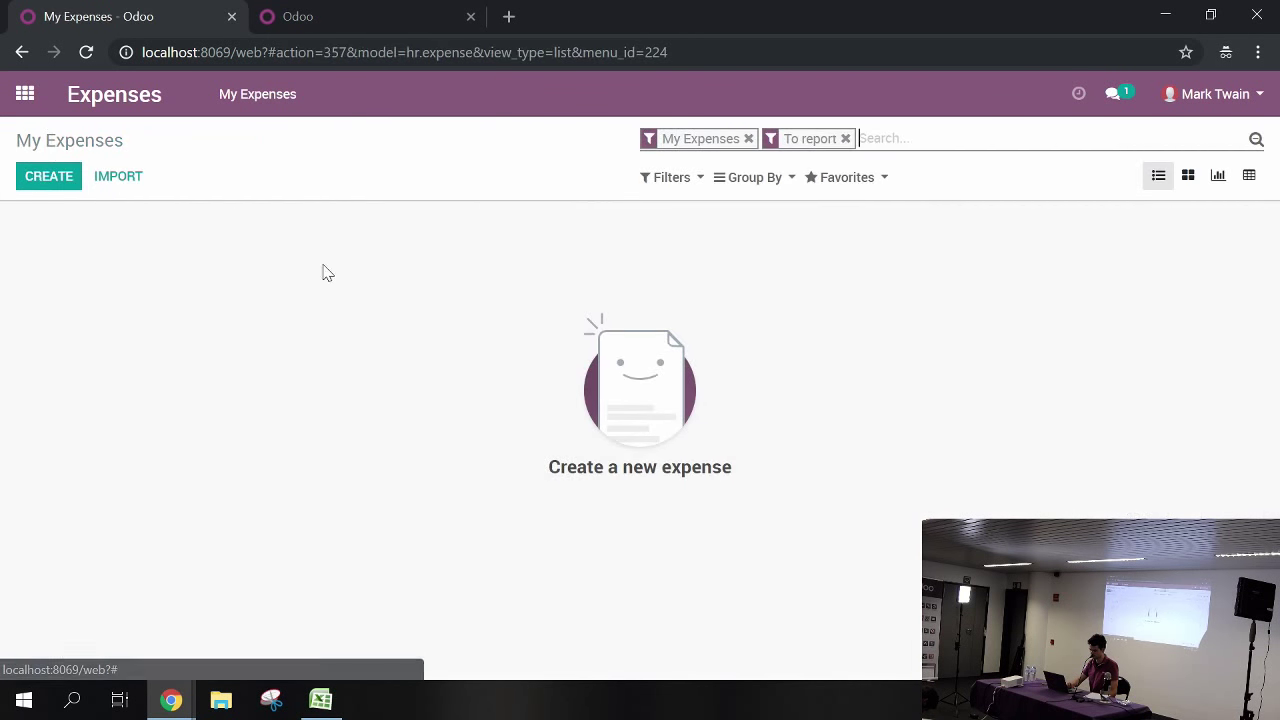
pyautogui.press('BackSpace')
pyautogui.press('BackSpace')
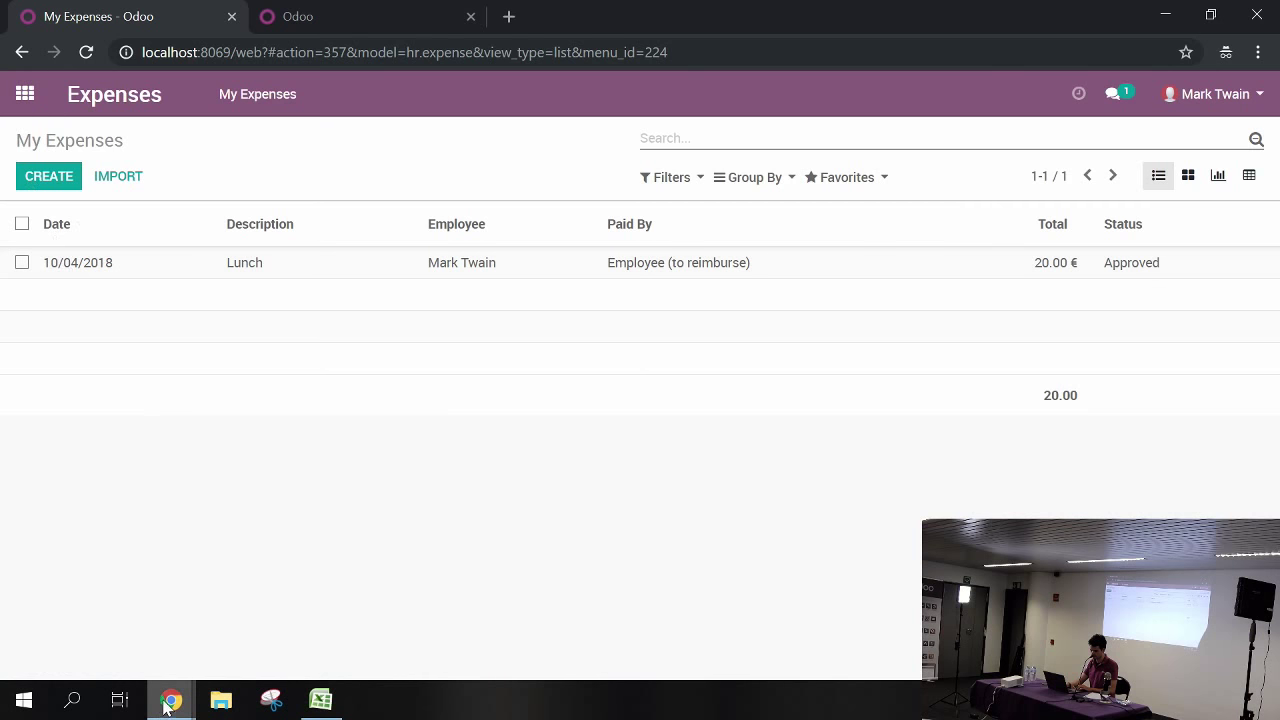
# Return to the administrator window and bring up the apps home screen
pyautogui.moveTo(166, 706)
pyautogui.click(117, 620)
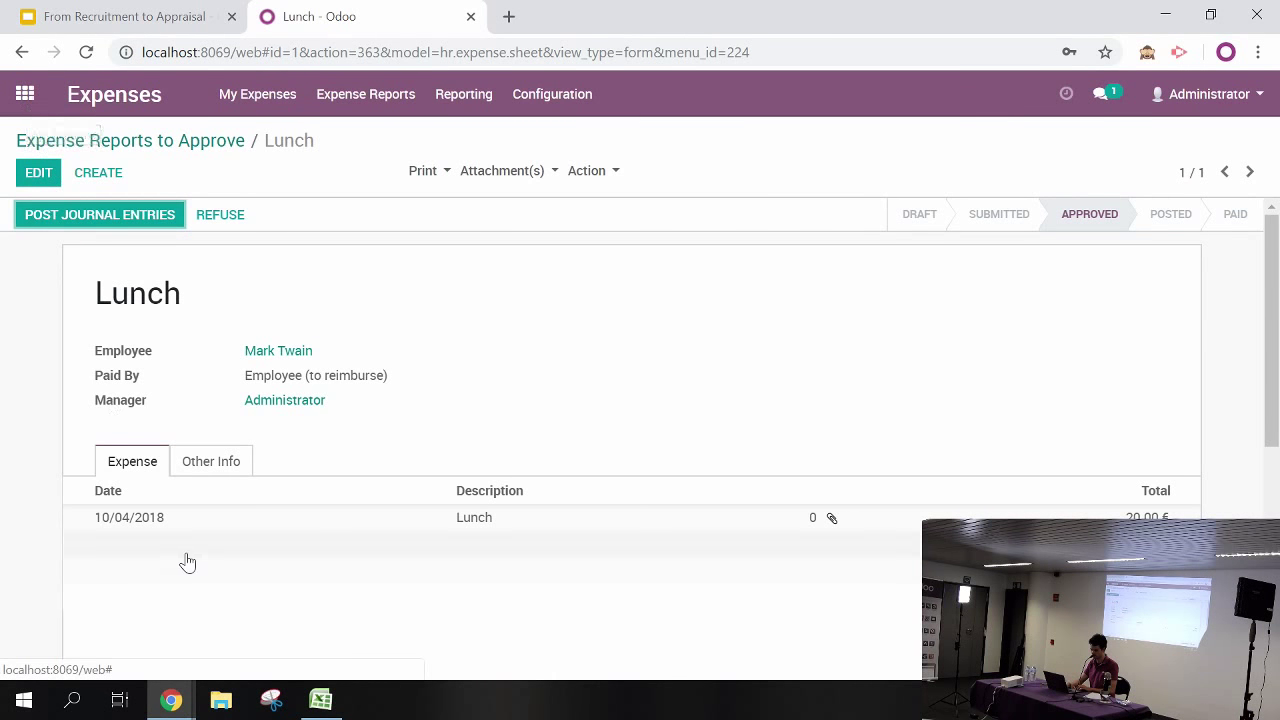
pyautogui.click(25, 97)
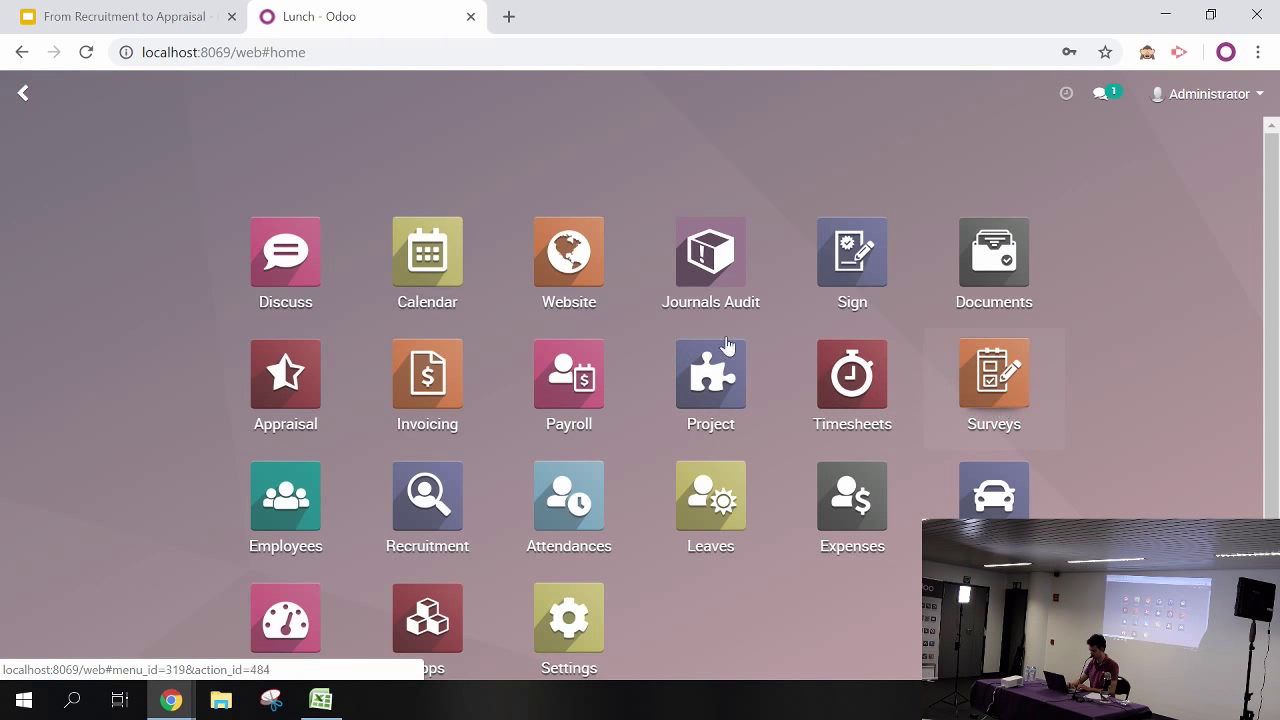
# Copy the First Appraisal (employees) survey's Share & Invite web link, then return to the employee's window
pyautogui.click(993, 380)
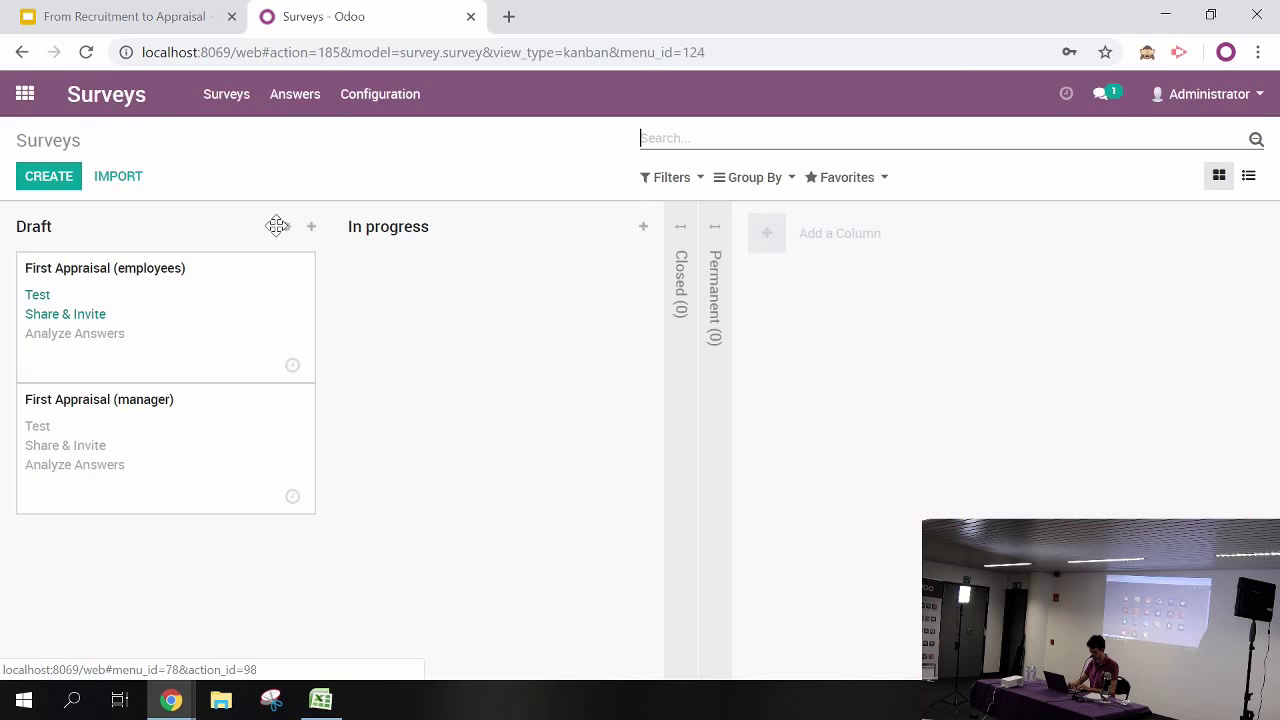
pyautogui.click(181, 310)
pyautogui.click(310, 222)
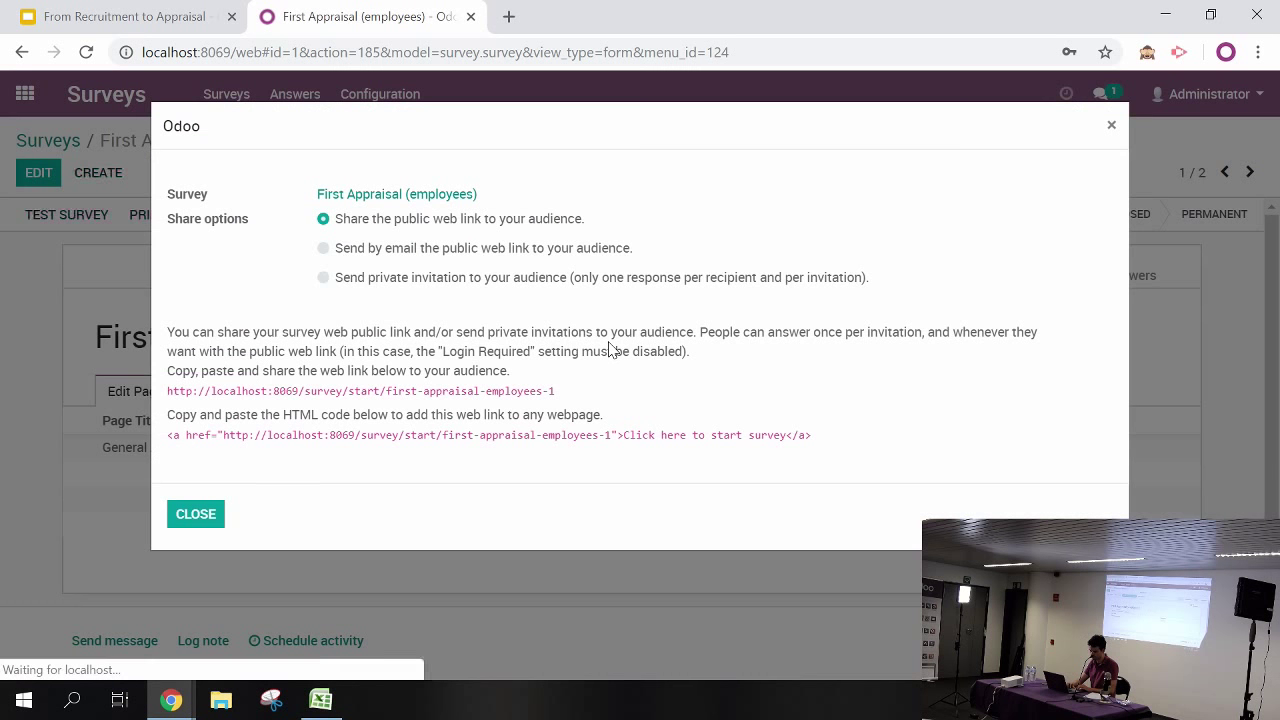
pyautogui.moveTo(569, 391); pyautogui.dragTo(171, 396)
pyautogui.hotkey('ctrl', 'c')
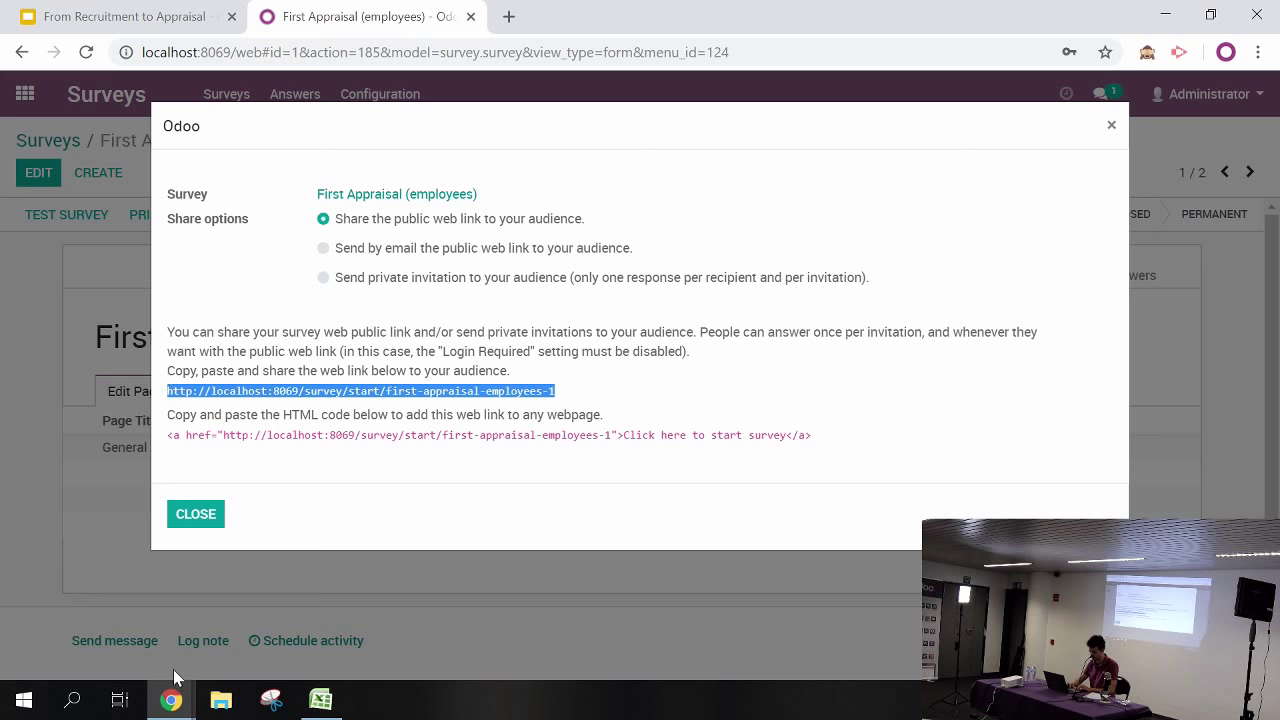
pyautogui.moveTo(171, 700)
pyautogui.click(296, 640)
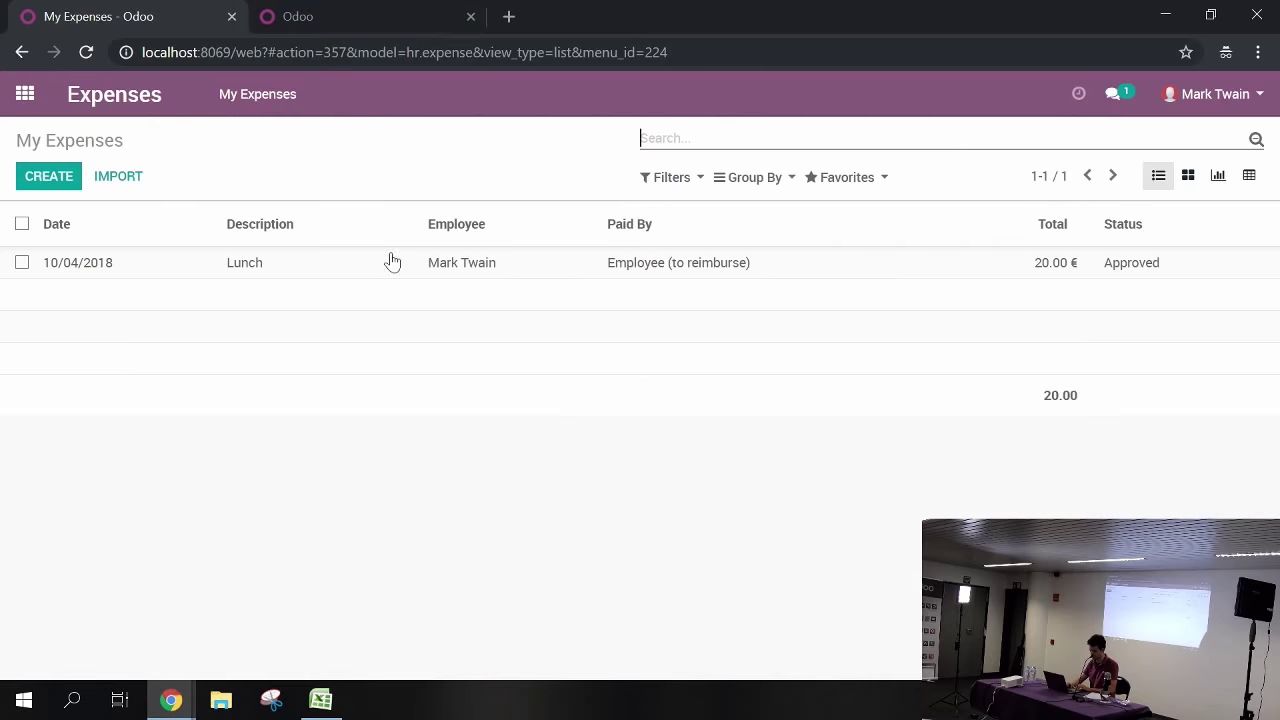
# Open the survey link in a new tab, rate the job Excellent, answer 'The car branding', and submit
pyautogui.click(509, 17)
pyautogui.hotkey('ctrl', 'v')
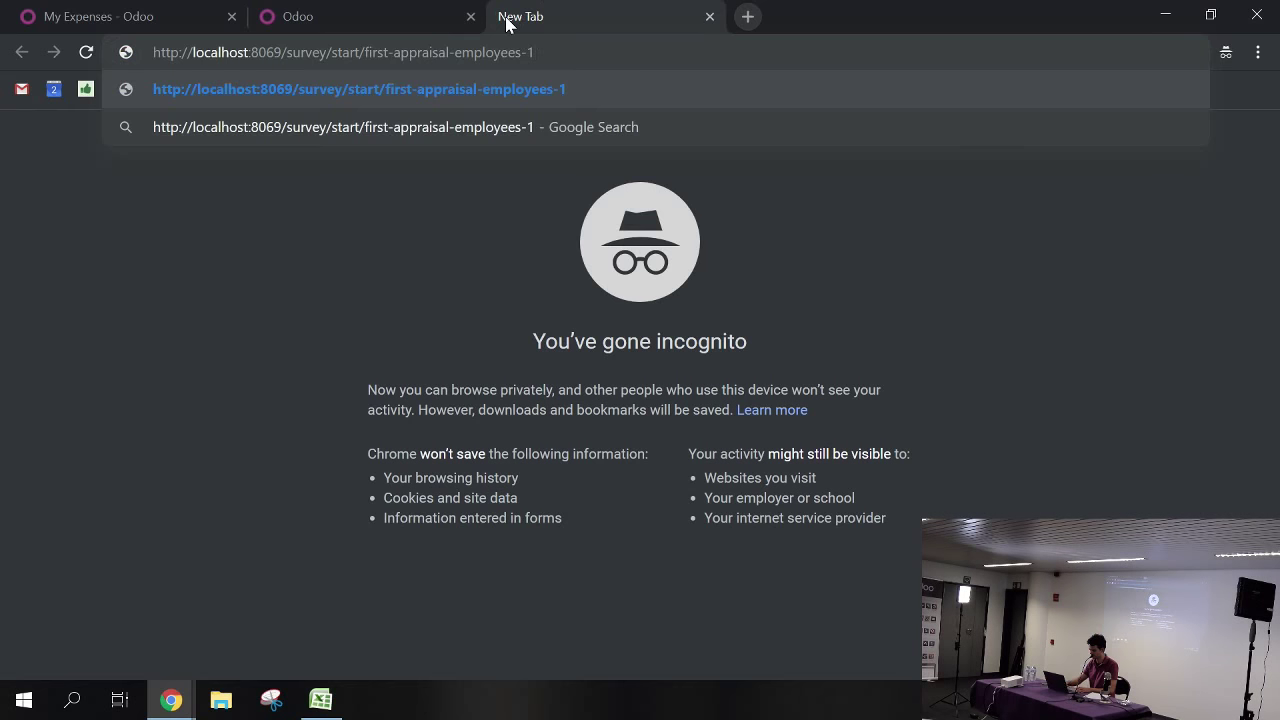
pyautogui.press('Return')
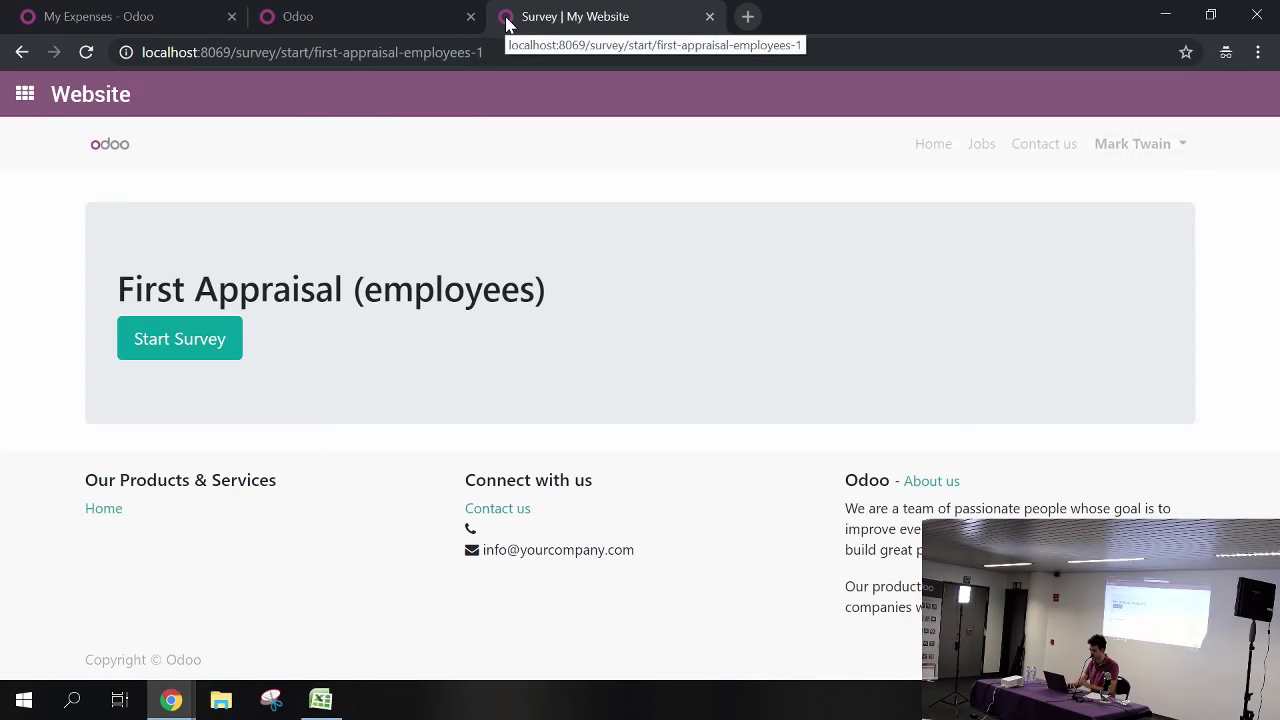
pyautogui.click(147, 345)
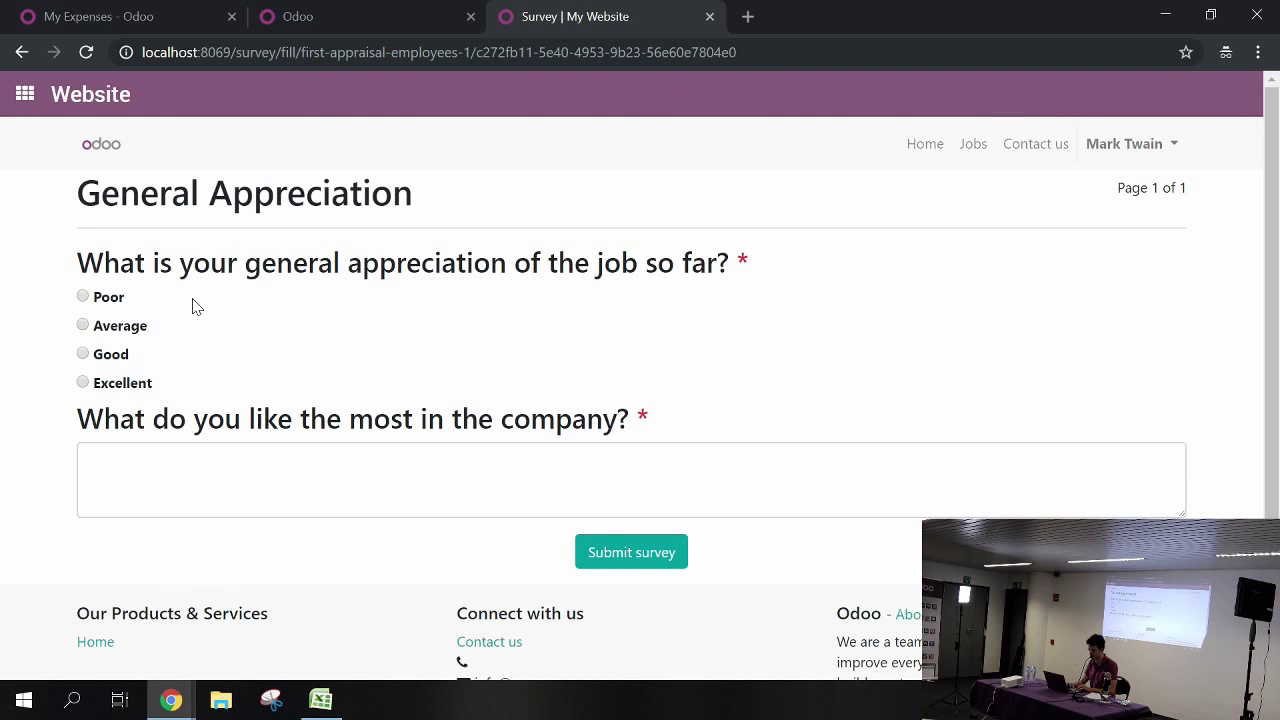
pyautogui.click(139, 477)
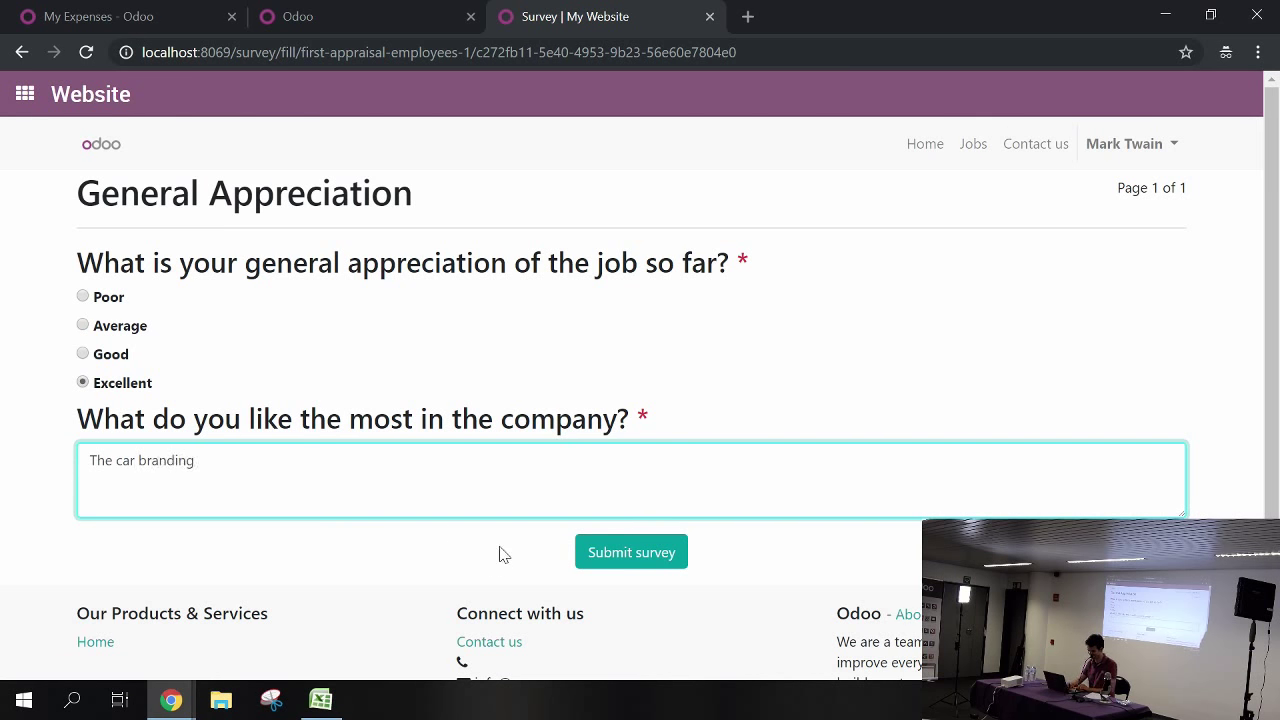
pyautogui.click(594, 563)
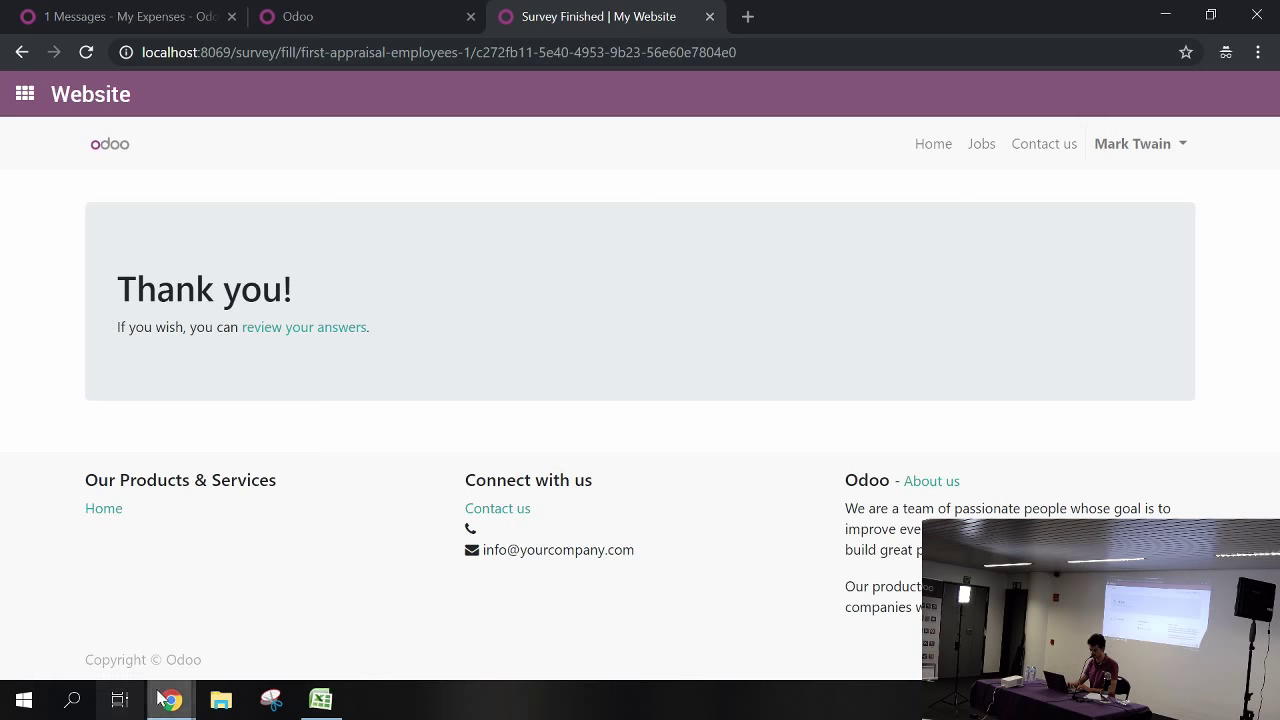
pyautogui.moveTo(168, 700)
pyautogui.moveTo(96, 620)
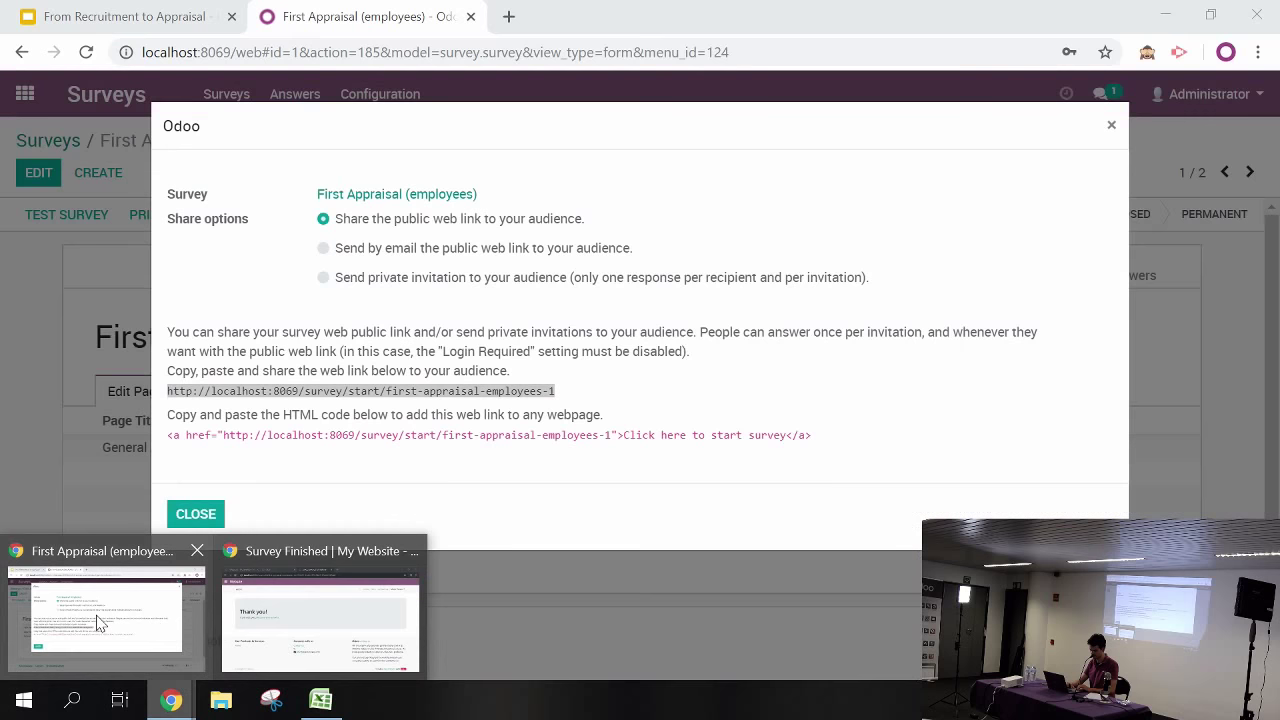